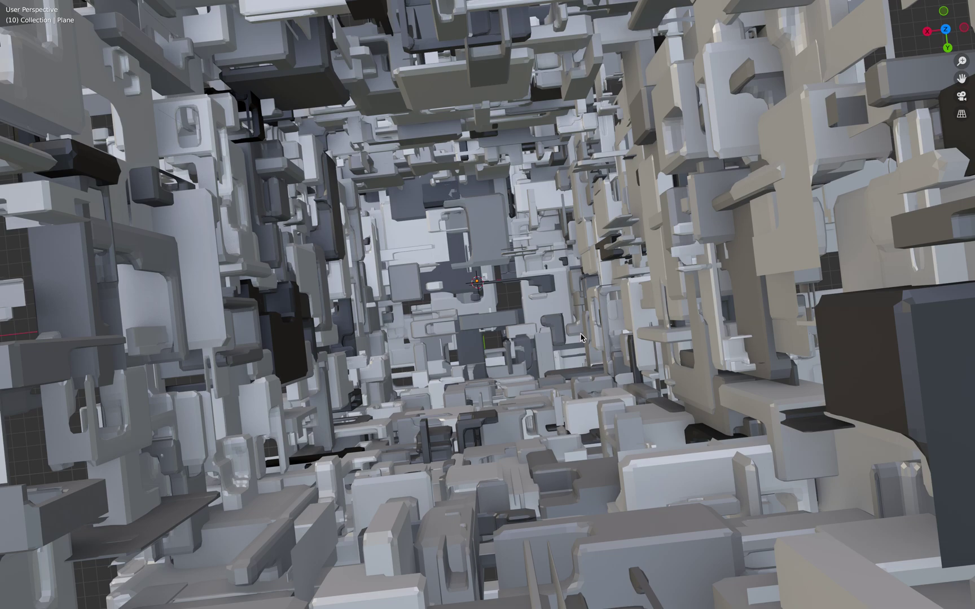
# Examine the scattered-box tower from its interior and from outside in the maximized viewport
pyautogui.moveTo(484, 315)
pyautogui.mouseDown(button='middle')
pyautogui.moveTo(568, 315)
pyautogui.moveTo(501, 320)
pyautogui.mouseUp(button='middle')
pyautogui.scroll(3, 502, 321)
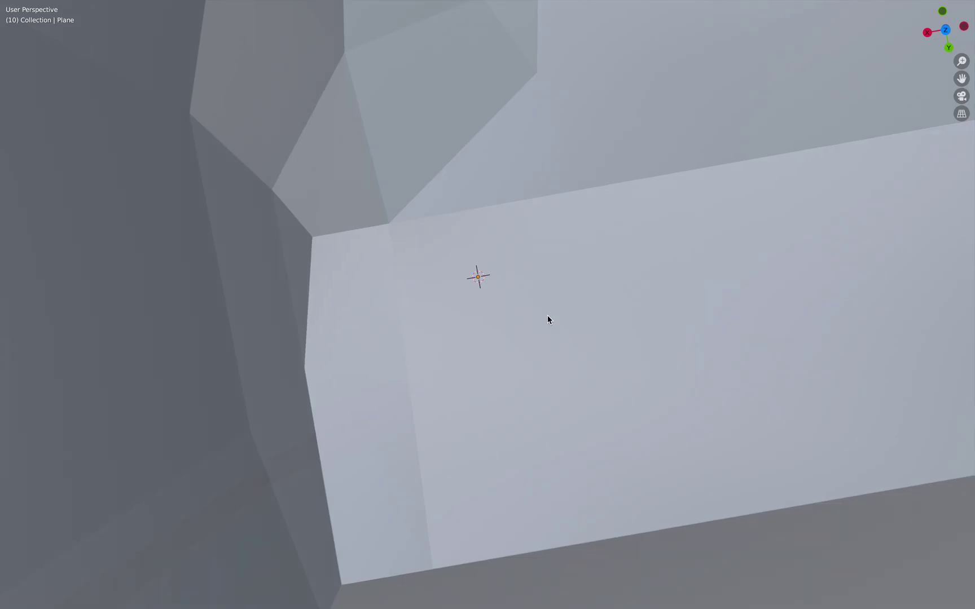
pyautogui.scroll(-3, 548, 317)
pyautogui.scroll(-4, 549, 317)
pyautogui.moveTo(549, 317); pyautogui.dragTo(468, 249, button='middle')
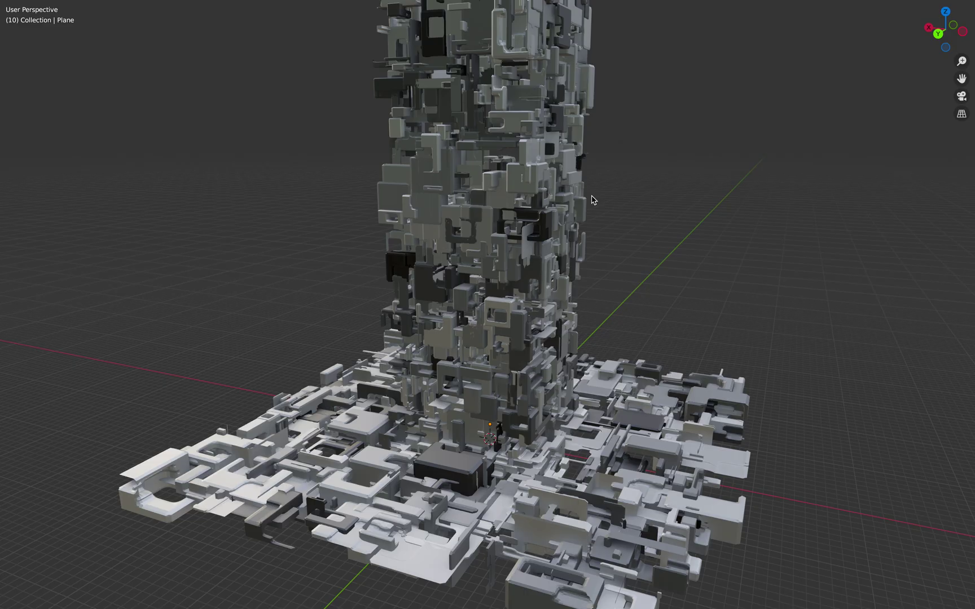
# Restore the full workspace layout and enlarge the node editor area above the 3D viewport
pyautogui.hotkey('ctrl', 'space')
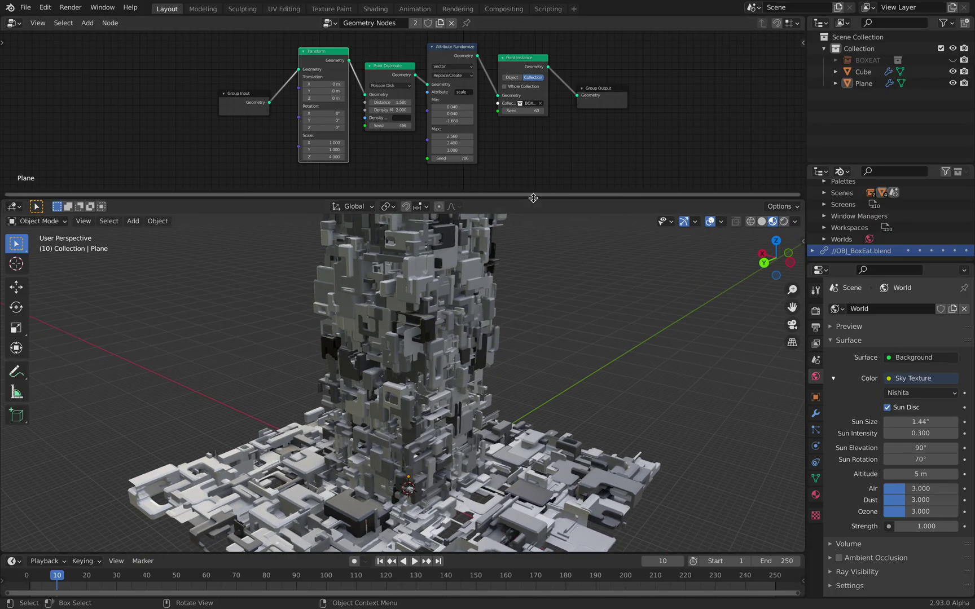
pyautogui.moveTo(533, 198); pyautogui.dragTo(533, 255)
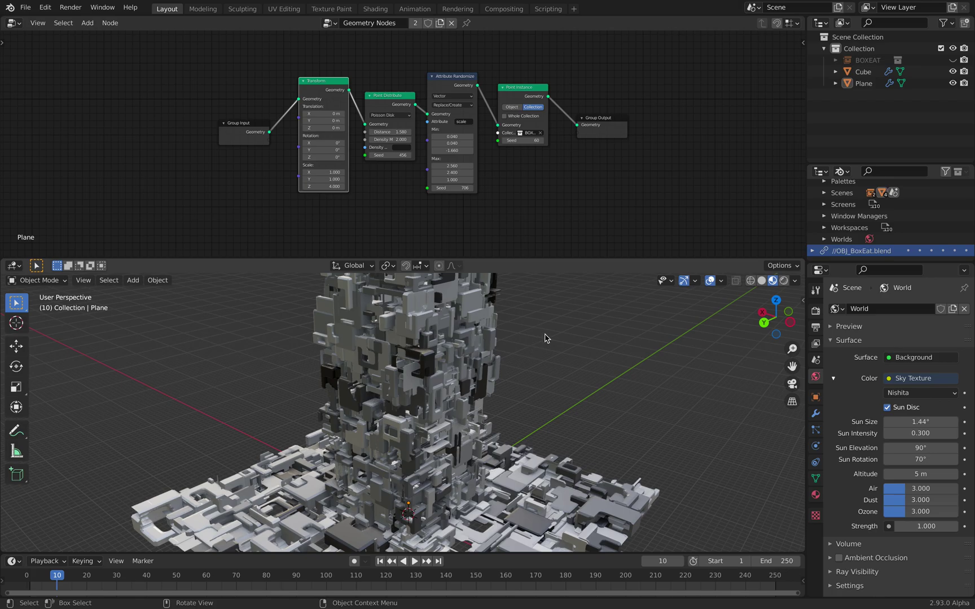
pyautogui.moveTo(544, 338); pyautogui.dragTo(527, 340, button='middle')
pyautogui.moveTo(533, 381); pyautogui.dragTo(468, 379, button='middle')
pyautogui.moveTo(516, 327); pyautogui.dragTo(479, 373, button='middle')
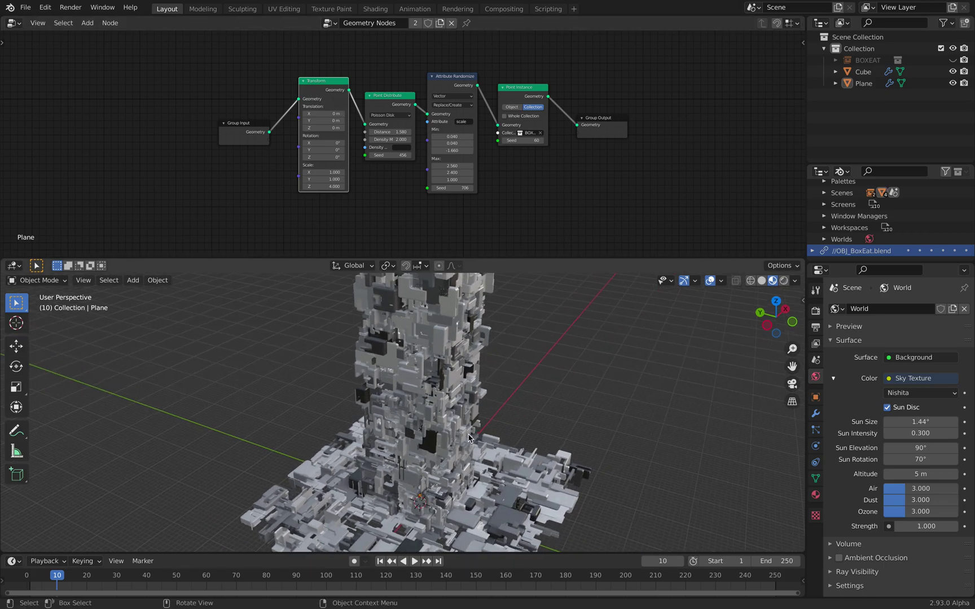
pyautogui.moveTo(468, 437)
pyautogui.mouseDown(button='middle')
pyautogui.moveTo(471, 476)
pyautogui.moveTo(463, 443)
pyautogui.mouseUp(button='middle')
pyautogui.moveTo(453, 401); pyautogui.dragTo(437, 383, button='middle')
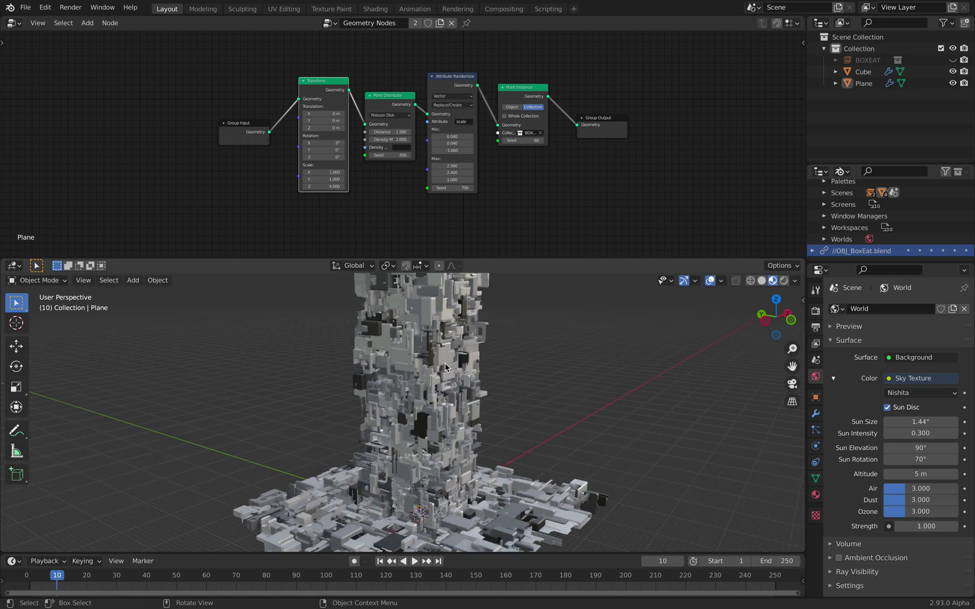
pyautogui.moveTo(529, 246); pyautogui.dragTo(529, 234)
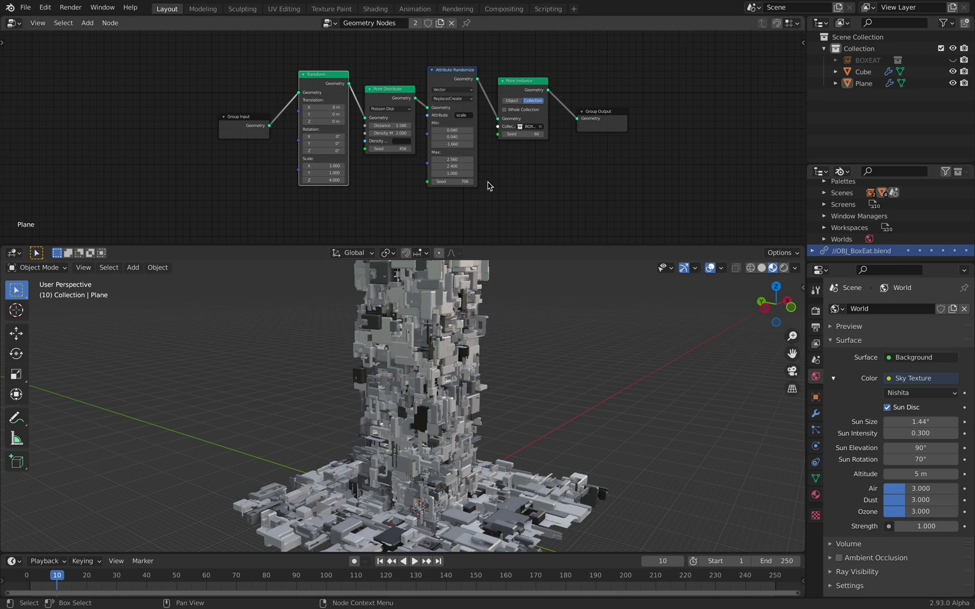
# Set the Point Distribute node's maximum density to 0.160
pyautogui.scroll(3, 420, 115)
pyautogui.scroll(1, 420, 115)
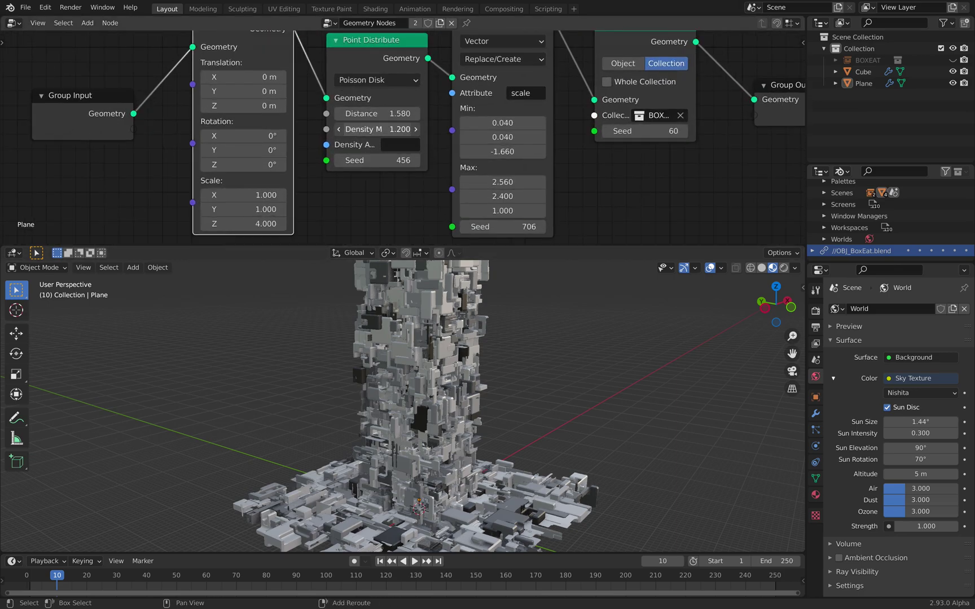
pyautogui.moveTo(384, 129)
pyautogui.mouseDown()
pyautogui.moveTo(338, 129)
pyautogui.moveTo(378, 129)
pyautogui.mouseUp()
pyautogui.moveTo(525, 307); pyautogui.dragTo(649, 324, button='middle')
# Set the Point Distribute seed to 624 and the Attribute Randomize seed to 790
pyautogui.moveTo(372, 160); pyautogui.dragTo(417, 160)
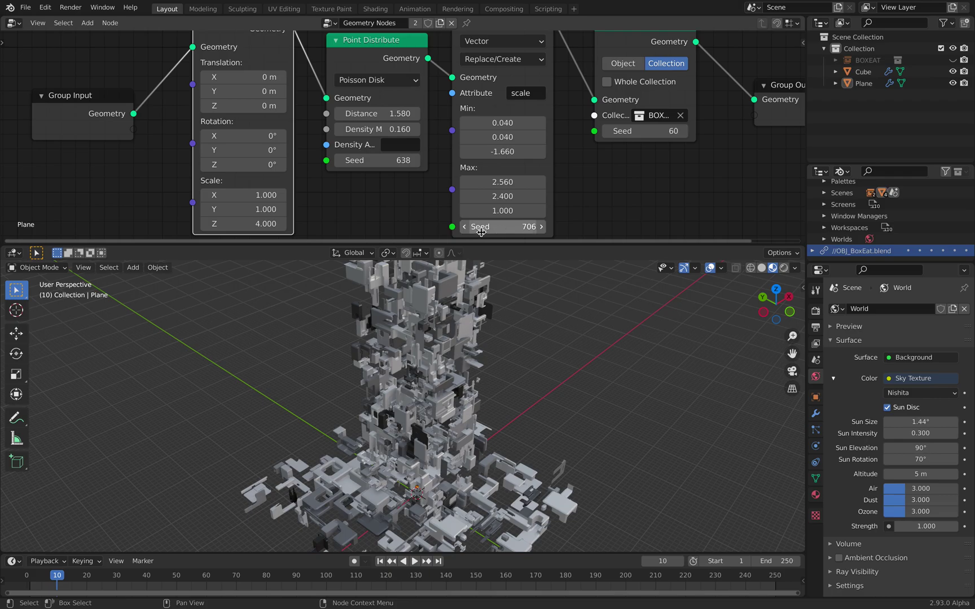
pyautogui.moveTo(480, 232)
pyautogui.mouseDown()
pyautogui.moveTo(505, 233)
pyautogui.moveTo(480, 231)
pyautogui.moveTo(495, 230)
pyautogui.mouseUp()
pyautogui.moveTo(384, 162)
pyautogui.mouseDown()
pyautogui.moveTo(369, 162)
pyautogui.moveTo(380, 162)
pyautogui.mouseUp()
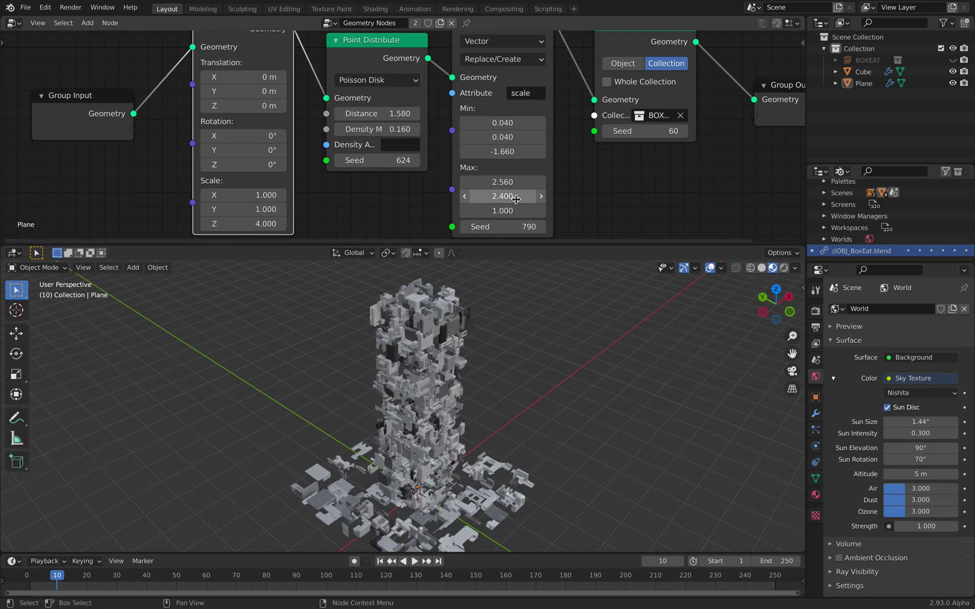
# Select the Cube object and display its modifiers in a widened properties area
pyautogui.scroll(-2, 515, 198)
pyautogui.moveTo(574, 246); pyautogui.dragTo(575, 263)
pyautogui.moveTo(541, 339); pyautogui.dragTo(504, 357, button='middle')
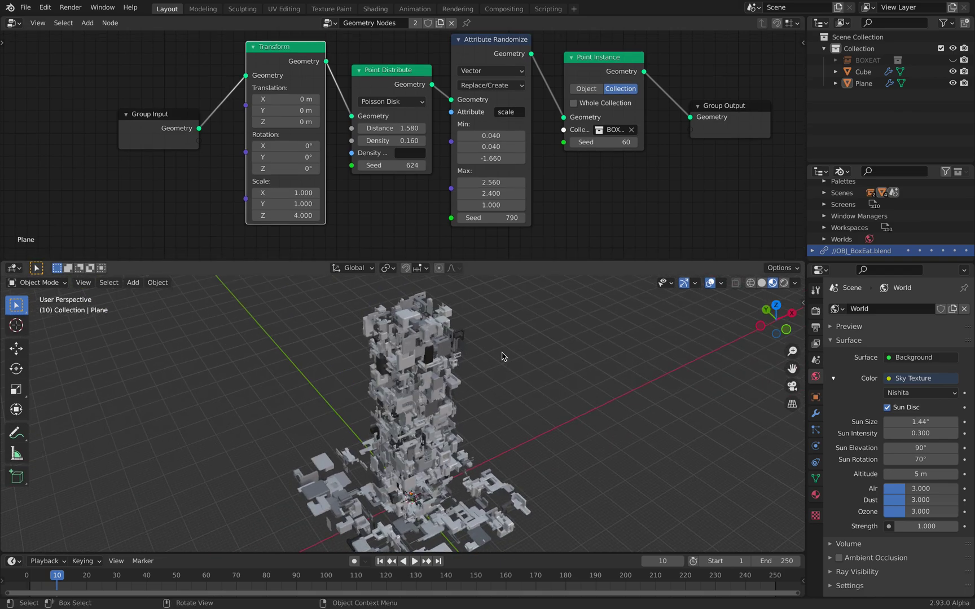
pyautogui.click(861, 71)
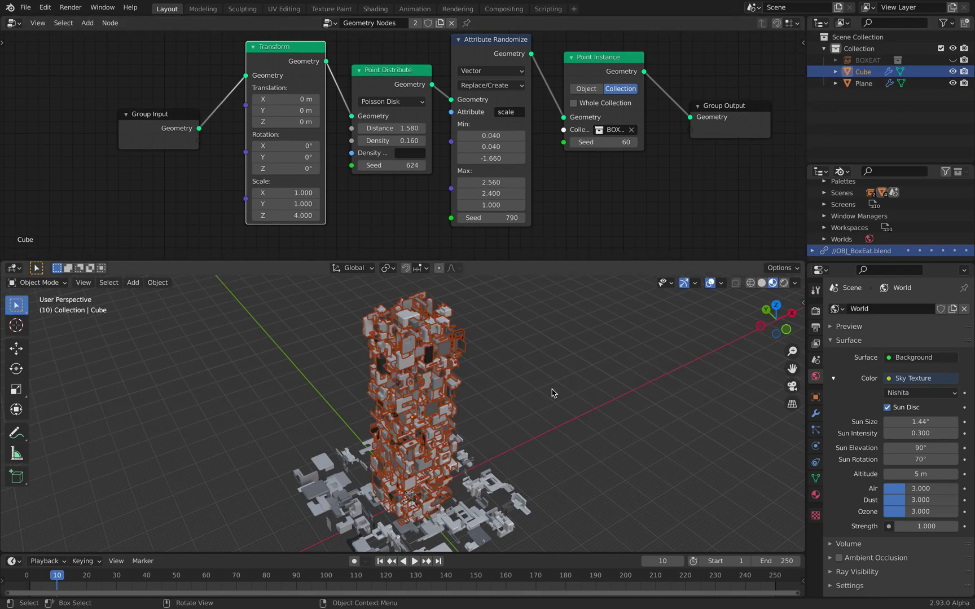
pyautogui.click(815, 414)
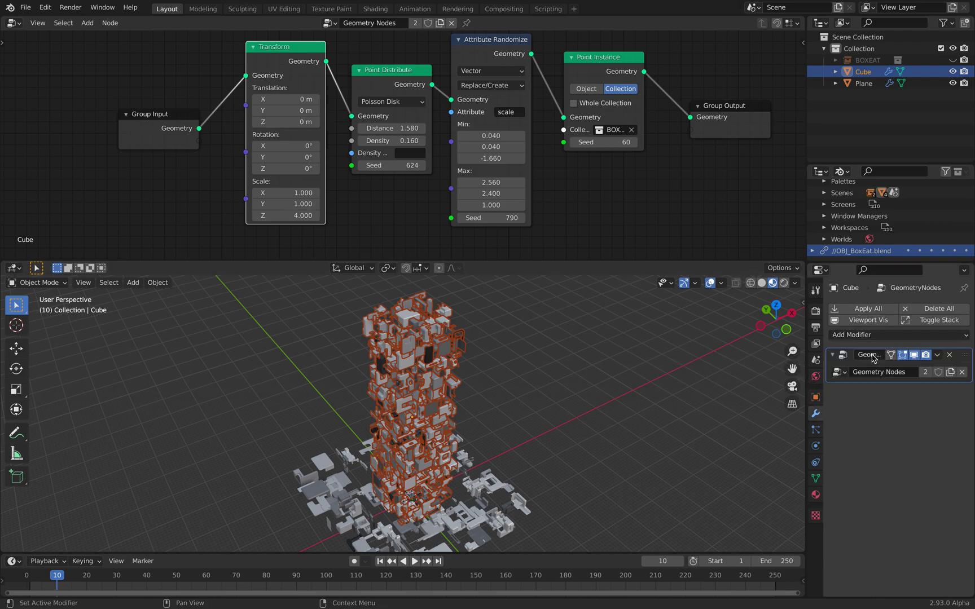
pyautogui.moveTo(806, 223); pyautogui.dragTo(701, 222)
# Check the program version on the splash screen and dismiss it
pyautogui.click(10, 7)
pyautogui.click(23, 17)
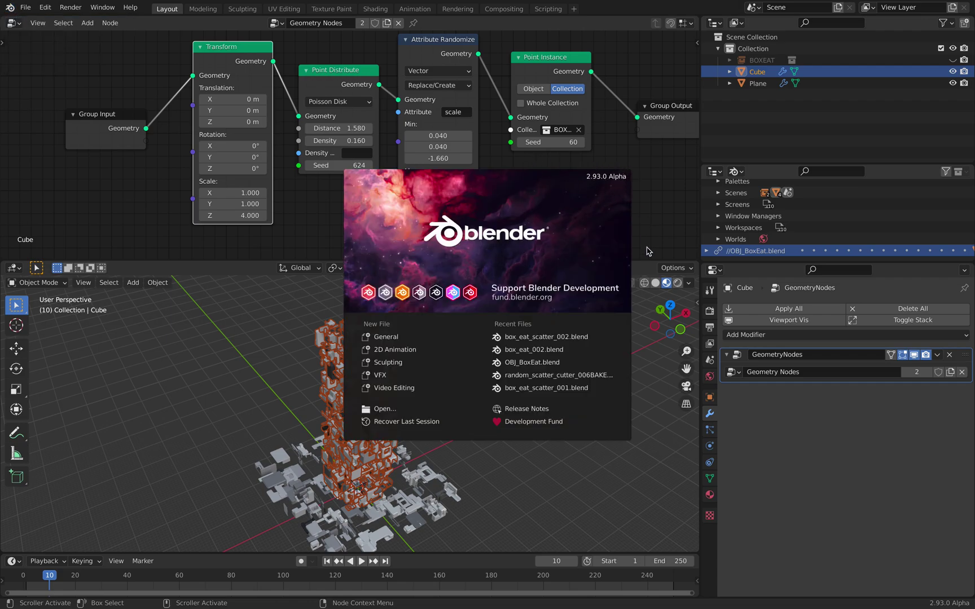
pyautogui.click(664, 427)
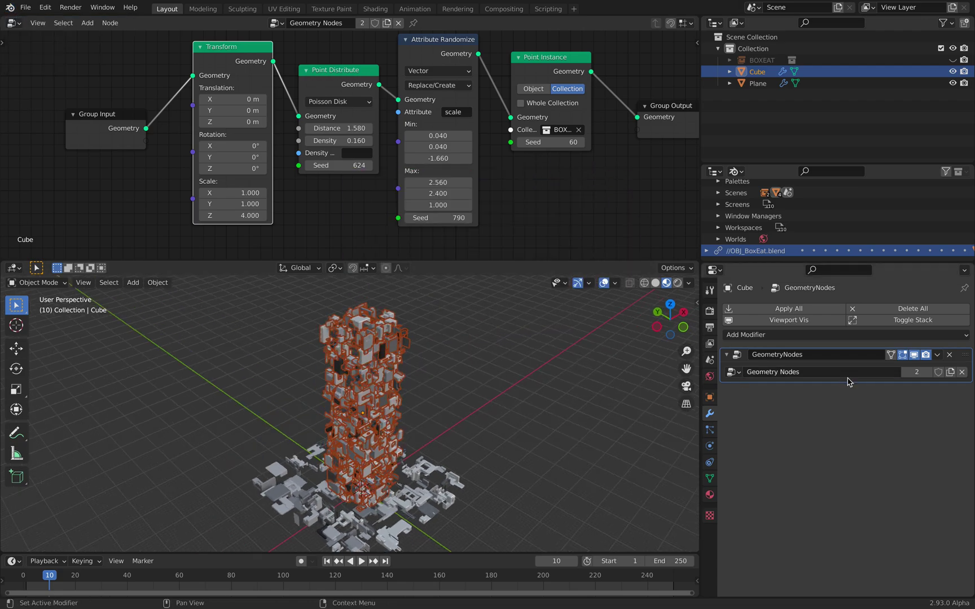
# Select the Plane scatter at the tower's base to view its Geometry Nodes modifier
pyautogui.click(434, 489)
pyautogui.moveTo(434, 488); pyautogui.dragTo(395, 486, button='middle')
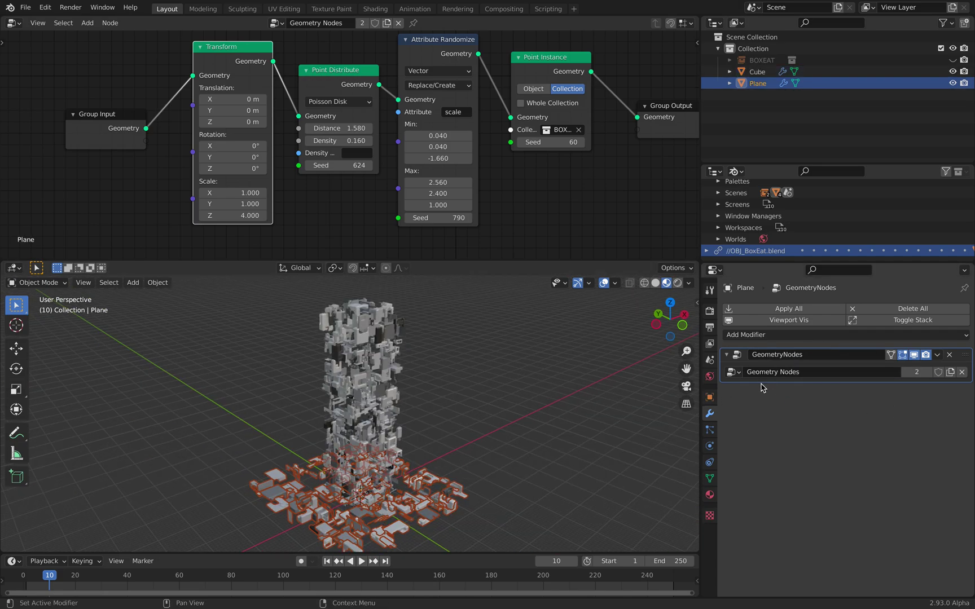
pyautogui.scroll(-1, 472, 366)
# Add a torus mesh to the scene
pyautogui.moveTo(529, 385); pyautogui.dragTo(516, 405, button='middle')
pyautogui.keyDown('shift'); pyautogui.moveTo(426, 380); pyautogui.dragTo(343, 371, button='middle'); pyautogui.keyUp('shift')
pyautogui.hotkey('shift', 'a')
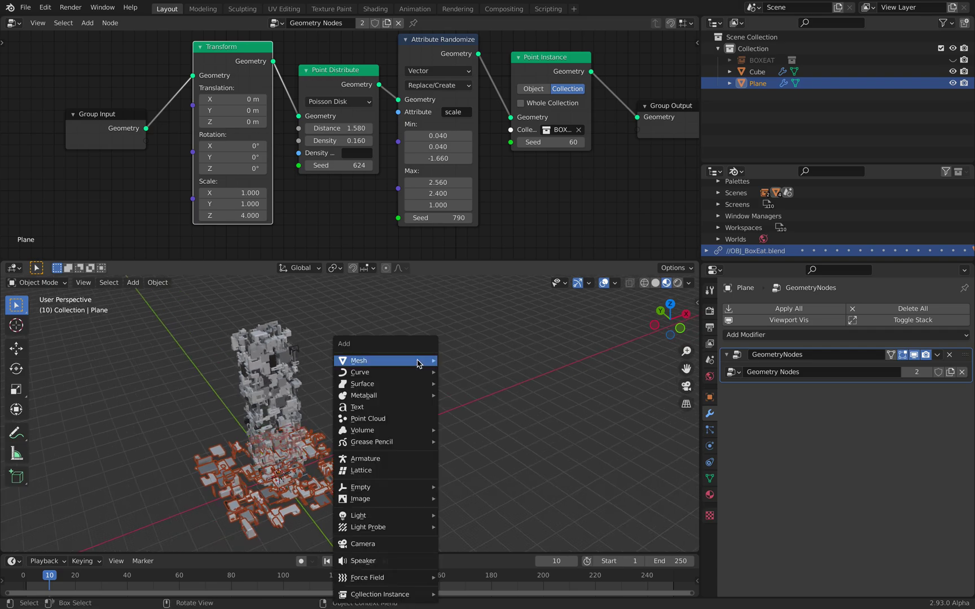
pyautogui.moveTo(418, 363)
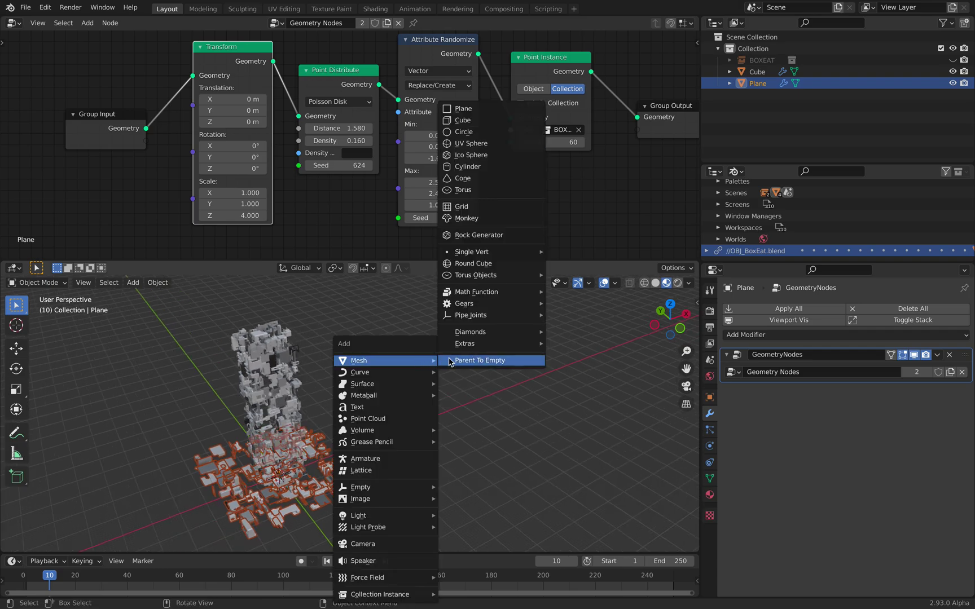
pyautogui.click(495, 191)
# Move the torus clear of the tower and scale it up to several times its size
pyautogui.moveTo(365, 388); pyautogui.dragTo(329, 432, button='middle')
pyautogui.press('g')
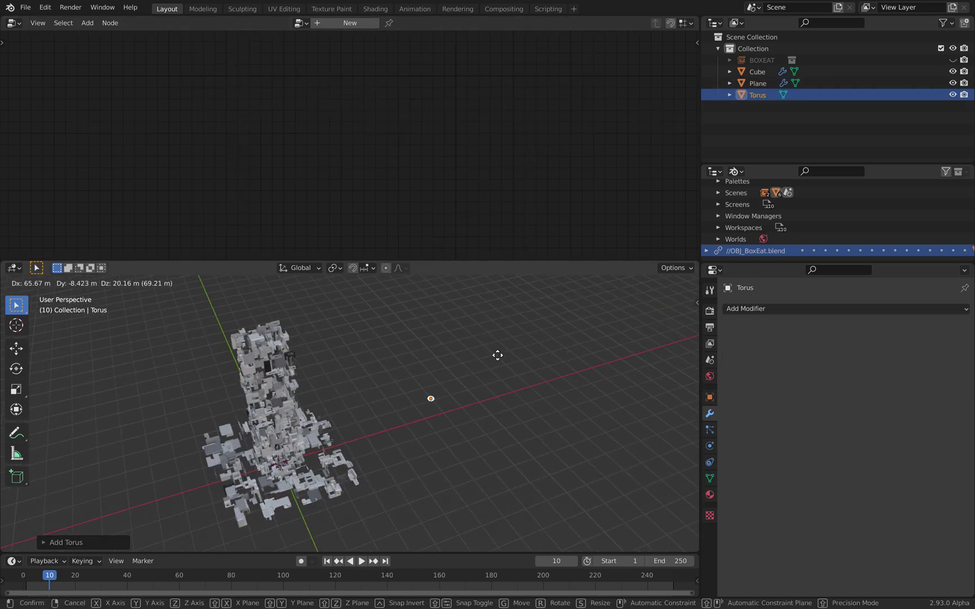
pyautogui.click(498, 357)
pyautogui.press('s')
pyautogui.click(534, 432)
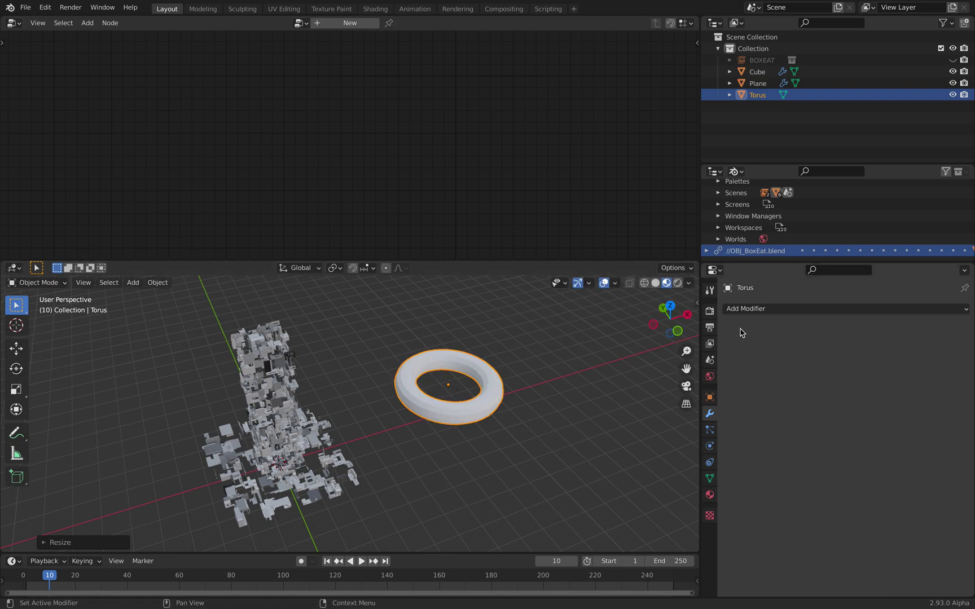
# Add a Displace modifier with strength 0.500 to the torus and collapse its settings
pyautogui.click(759, 309)
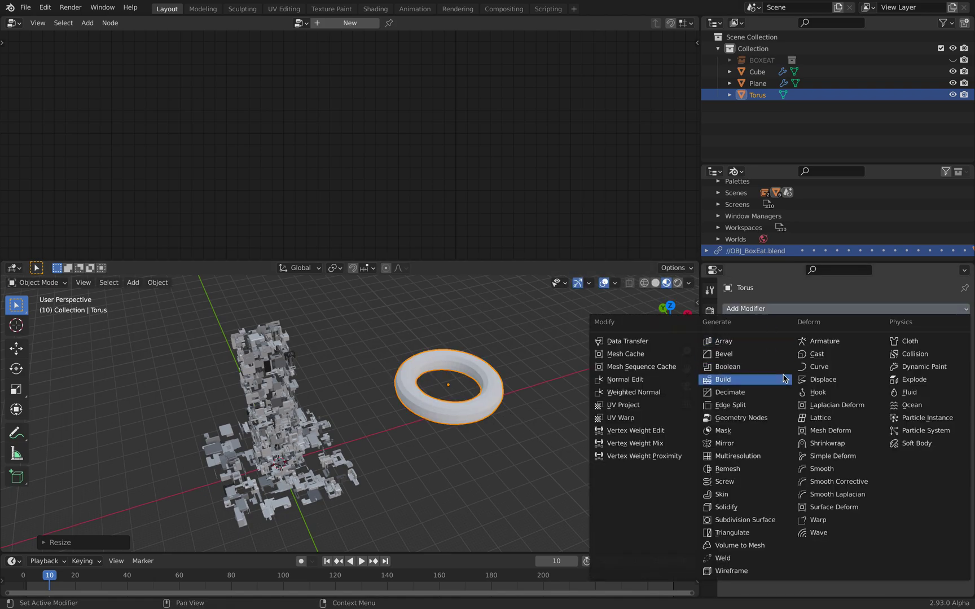
pyautogui.click(819, 384)
pyautogui.moveTo(866, 429); pyautogui.dragTo(828, 429)
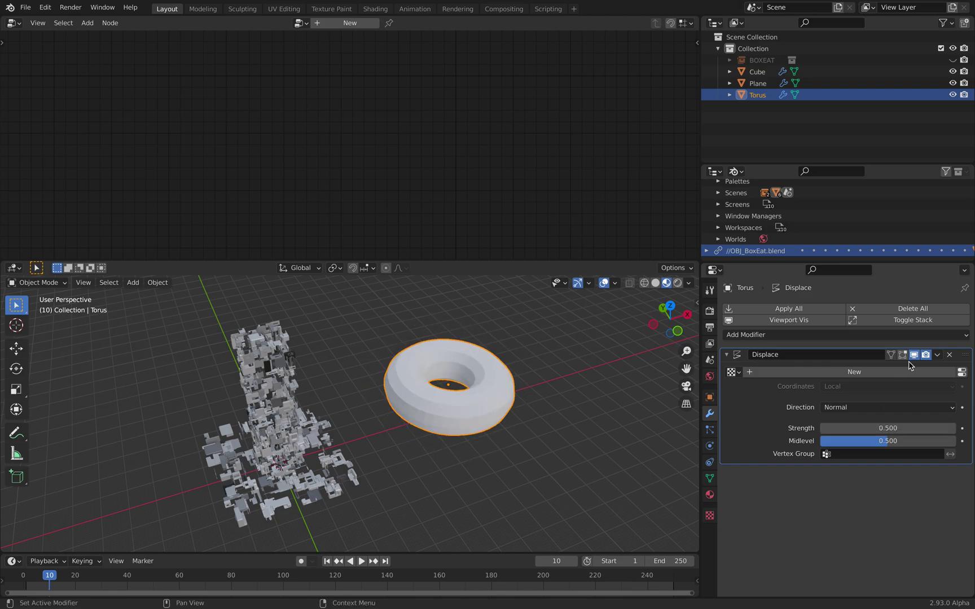
pyautogui.click(732, 355)
# Add a Geometry Nodes modifier to the torus and assign the existing Geometry Nodes group to it
pyautogui.click(760, 336)
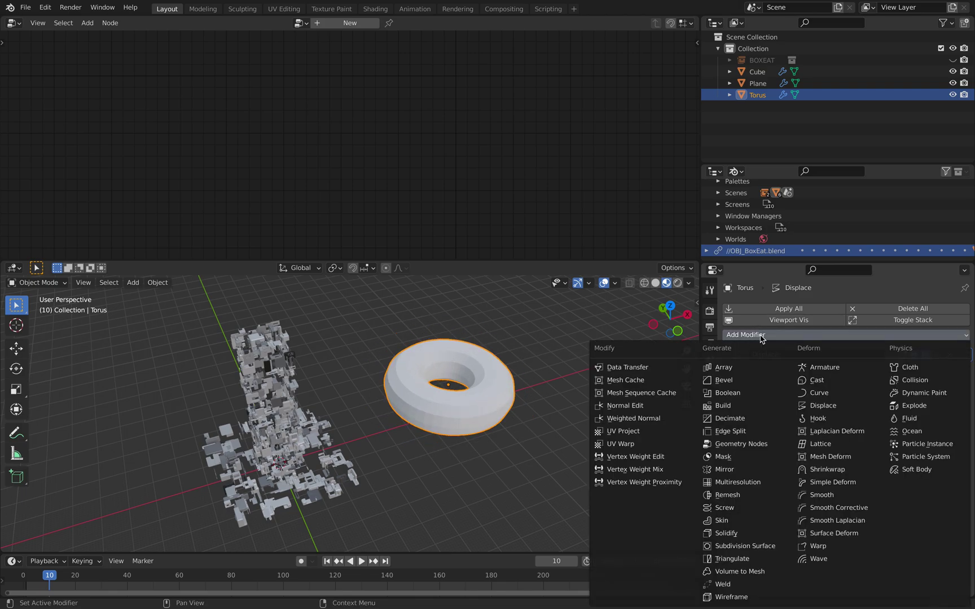
pyautogui.click(741, 444)
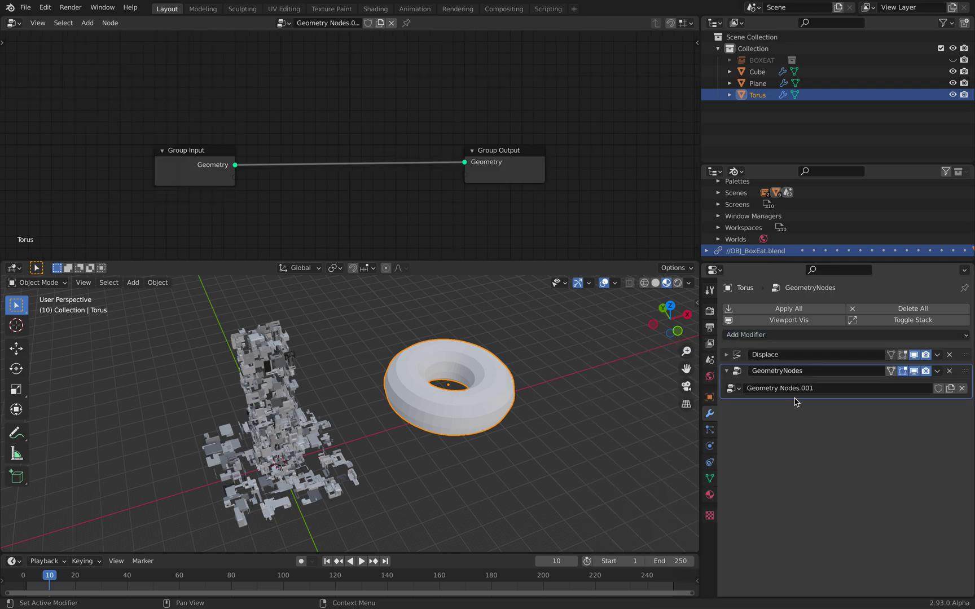
pyautogui.click(732, 389)
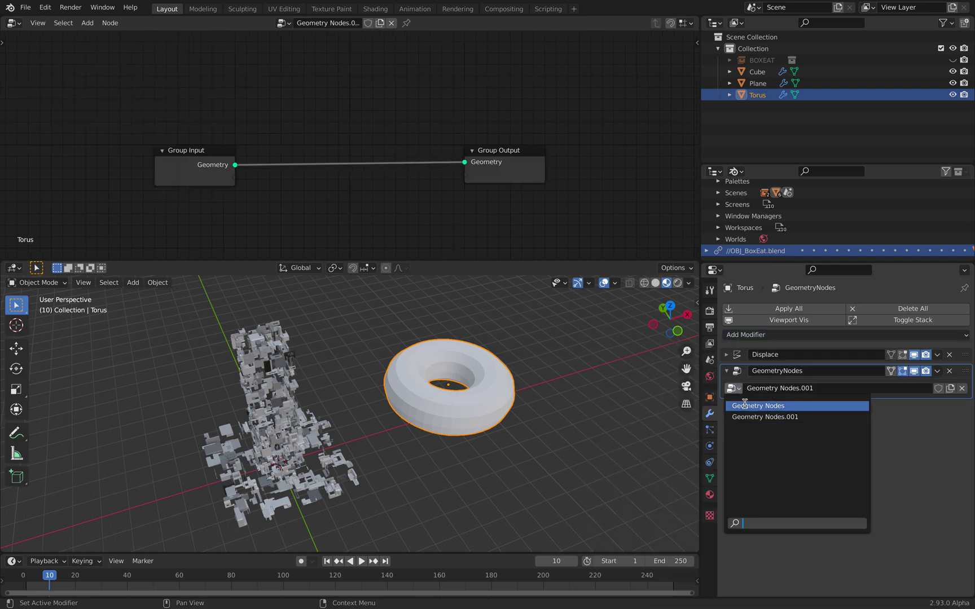
pyautogui.click(750, 404)
pyautogui.moveTo(505, 399); pyautogui.dragTo(424, 389, button='middle')
pyautogui.scroll(2, 455, 360)
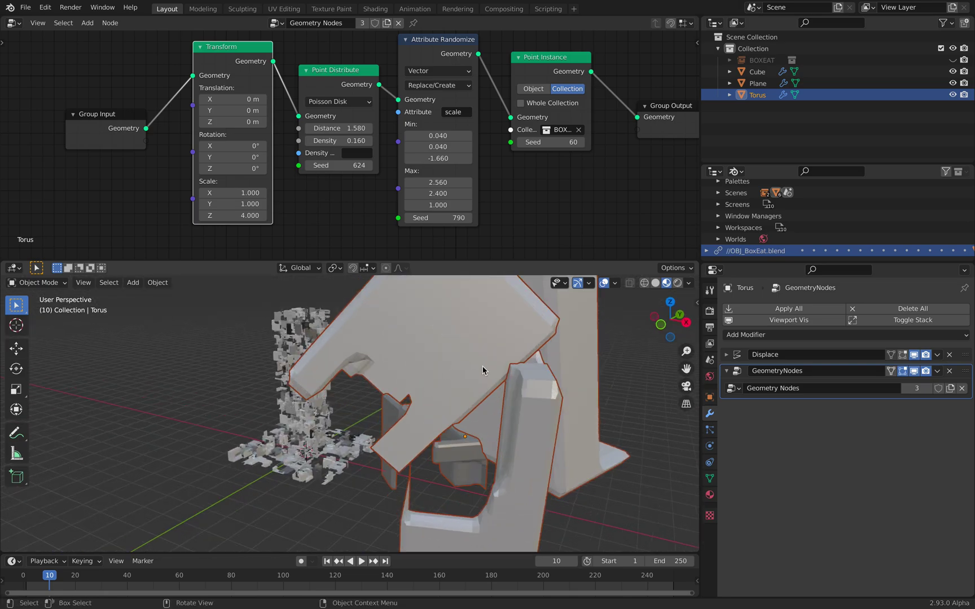
pyautogui.moveTo(481, 366); pyautogui.dragTo(498, 368, button='middle')
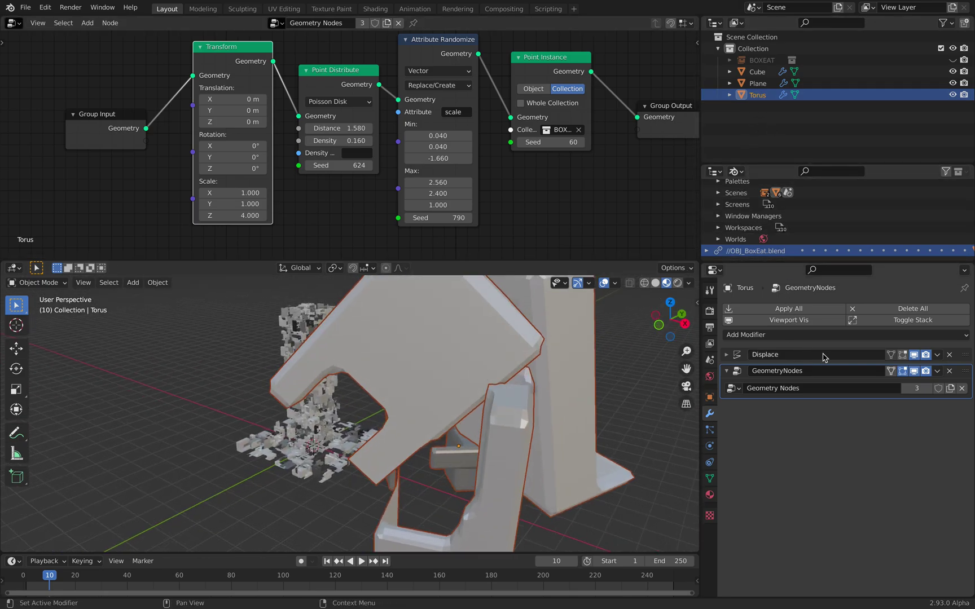
# Apply the torus's Displace modifier
pyautogui.click(728, 354)
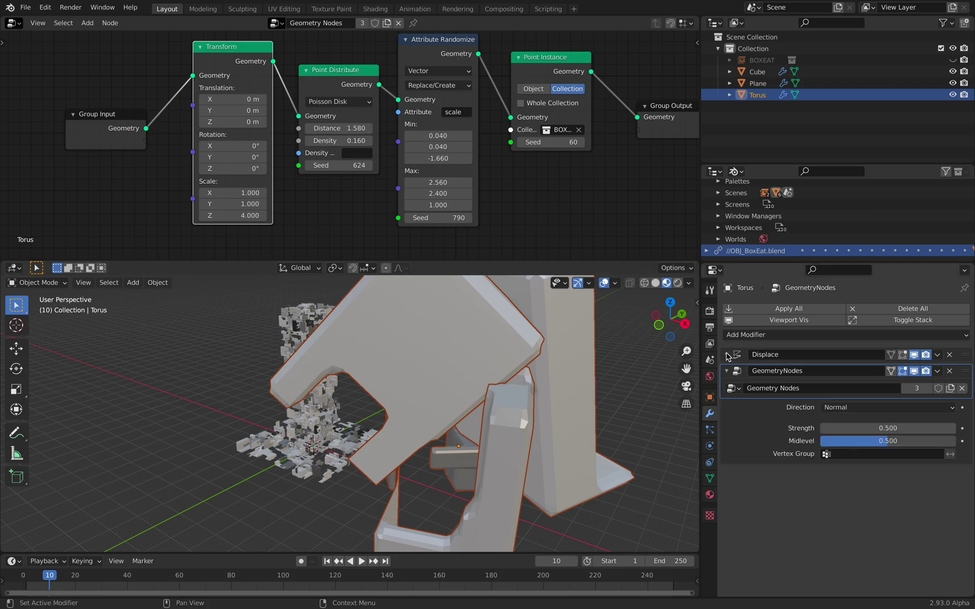
pyautogui.click(938, 355)
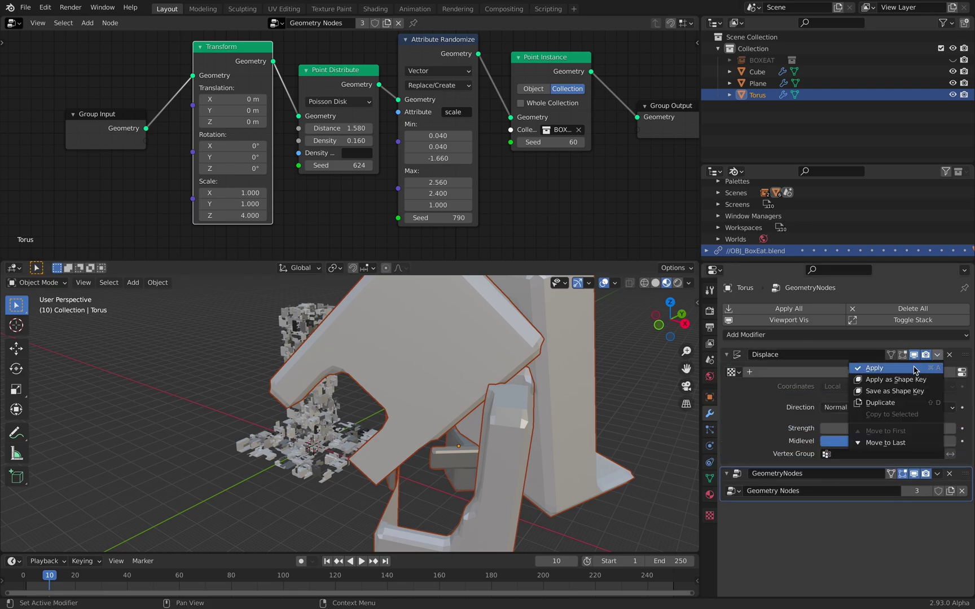
pyautogui.click(874, 368)
# Apply all transforms to the torus
pyautogui.moveTo(541, 395); pyautogui.dragTo(511, 395, button='middle')
pyautogui.hotkey('ctrl', 'a')
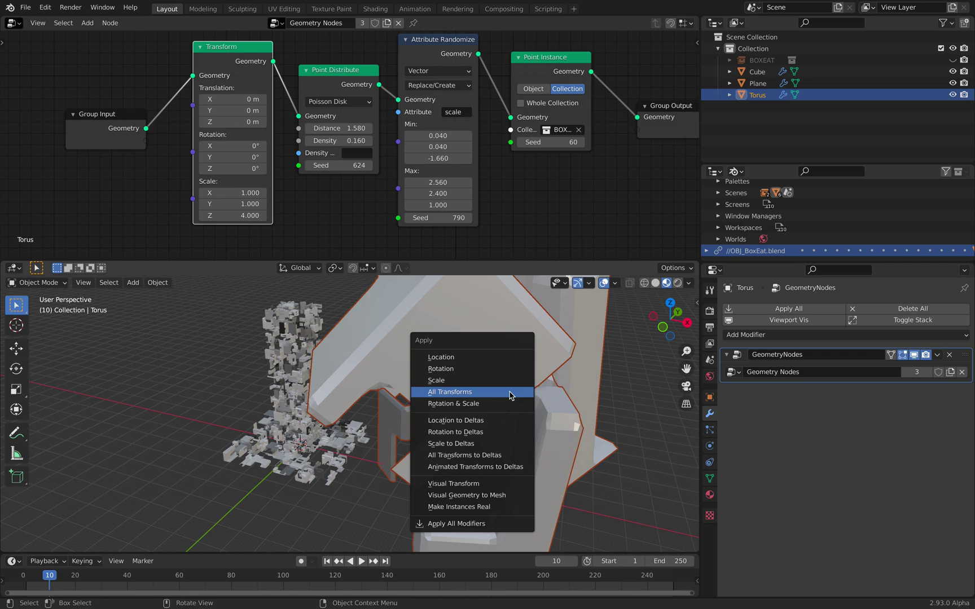
pyautogui.click(510, 393)
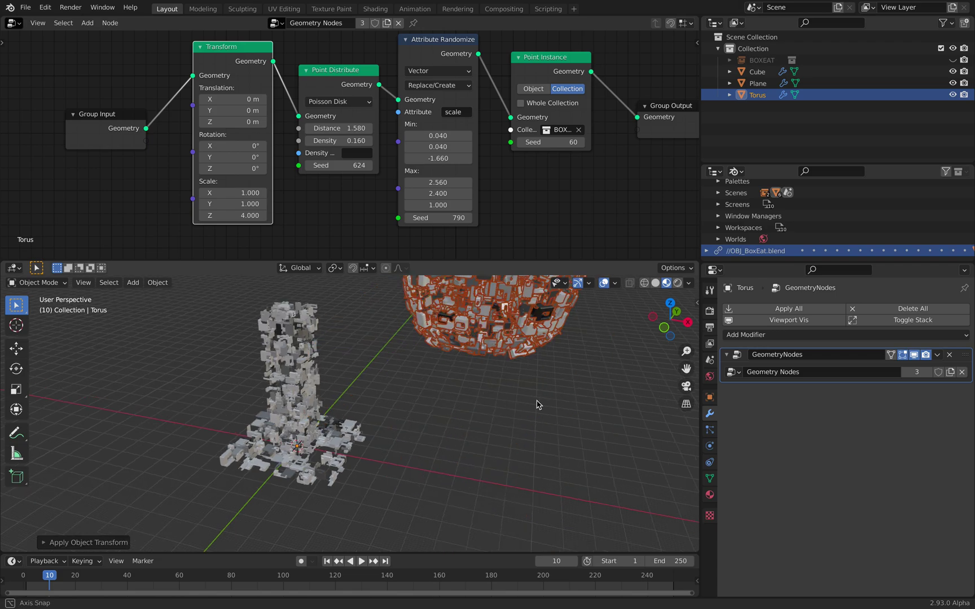
# Deselect the torus and reset the Transform node's Z scale to 1.000
pyautogui.keyDown('shift'); pyautogui.moveTo(512, 339); pyautogui.dragTo(426, 528, button='middle'); pyautogui.keyUp('shift')
pyautogui.click(480, 376)
pyautogui.scroll(2, 396, 402)
pyautogui.scroll(3, 405, 429)
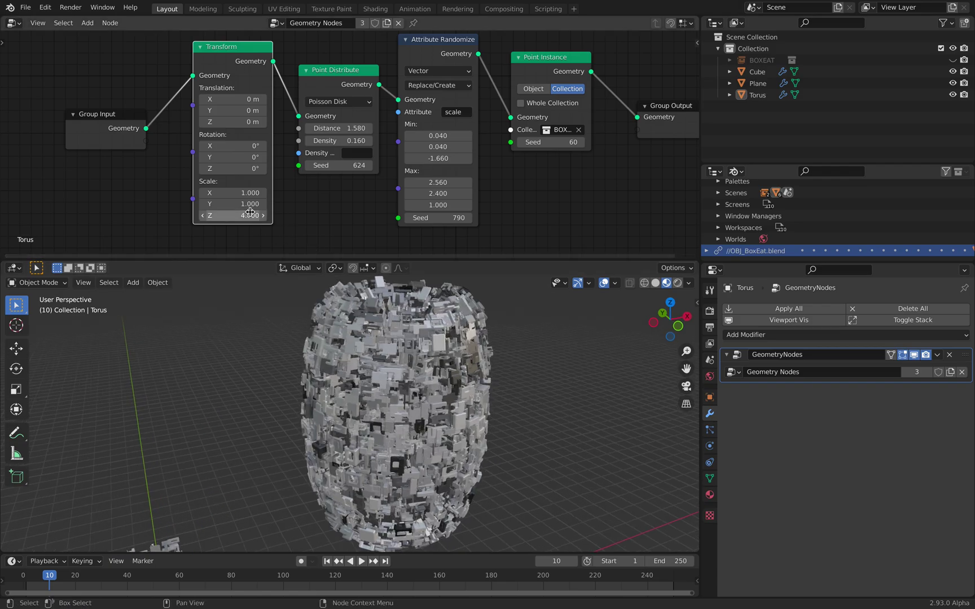
pyautogui.press('BackSpace')
# Examine the box scatter on the torus from above and the node tree that drives it
pyautogui.moveTo(362, 334); pyautogui.dragTo(496, 400, button='middle')
pyautogui.scroll(2, 435, 398)
pyautogui.scroll(-4, 489, 423)
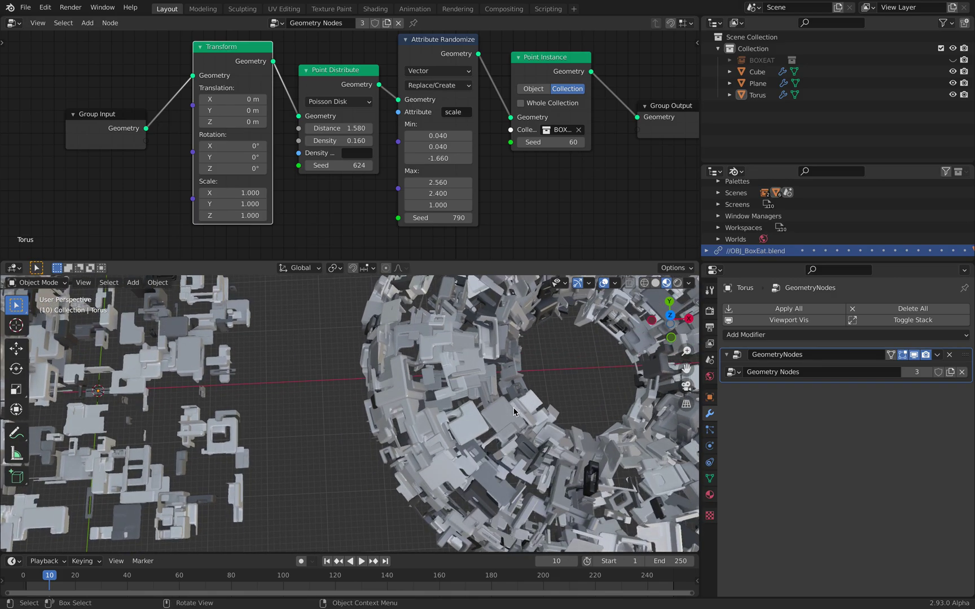
pyautogui.scroll(-1, 429, 239)
pyautogui.scroll(-2, 256, 143)
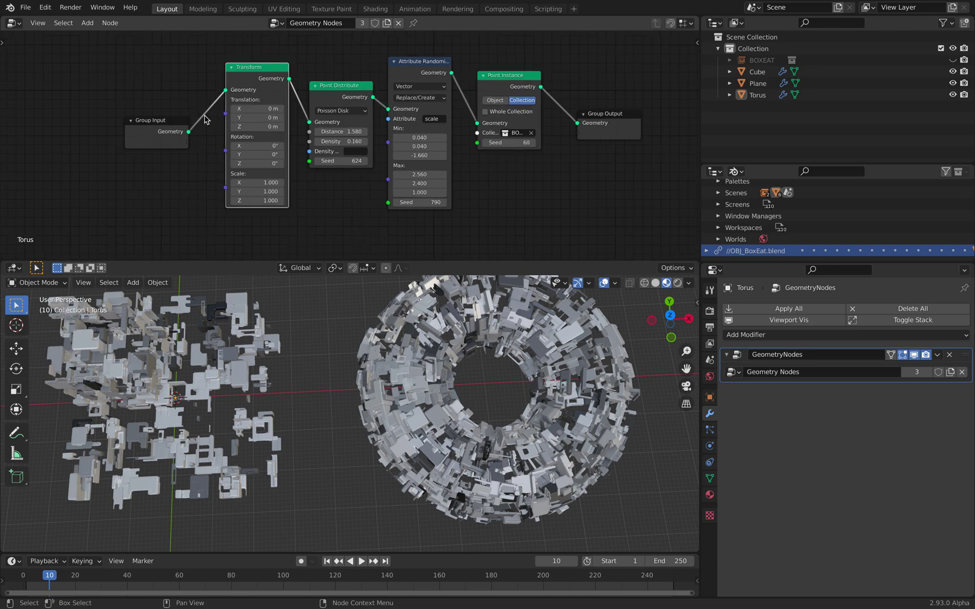
pyautogui.scroll(2, 207, 135)
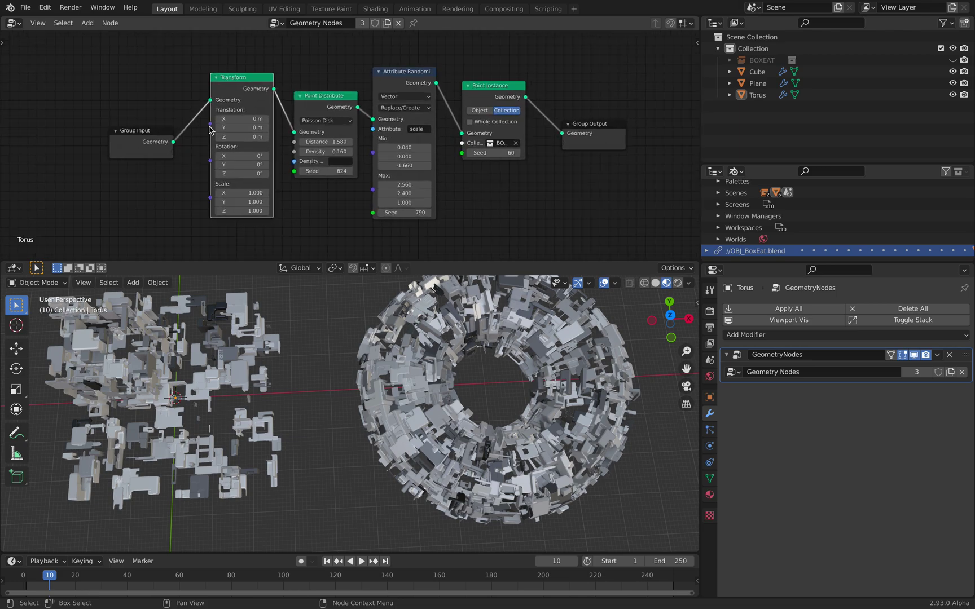
# Space out the Group Input and Transform nodes and set the Transform node's Z scale to 1.800
pyautogui.moveTo(138, 135); pyautogui.dragTo(102, 126)
pyautogui.moveTo(232, 73); pyautogui.dragTo(216, 73)
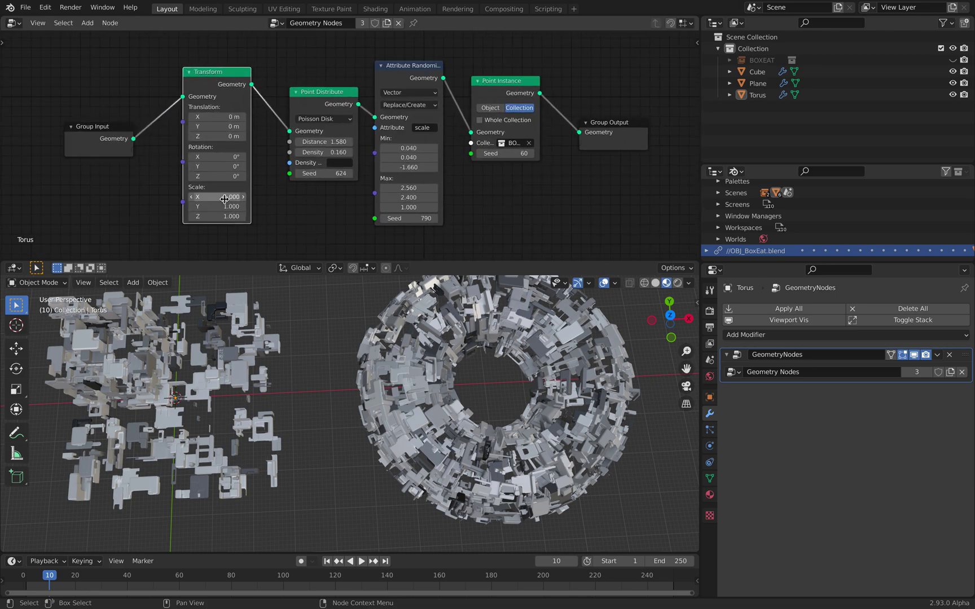
pyautogui.moveTo(228, 217); pyautogui.dragTo(263, 216)
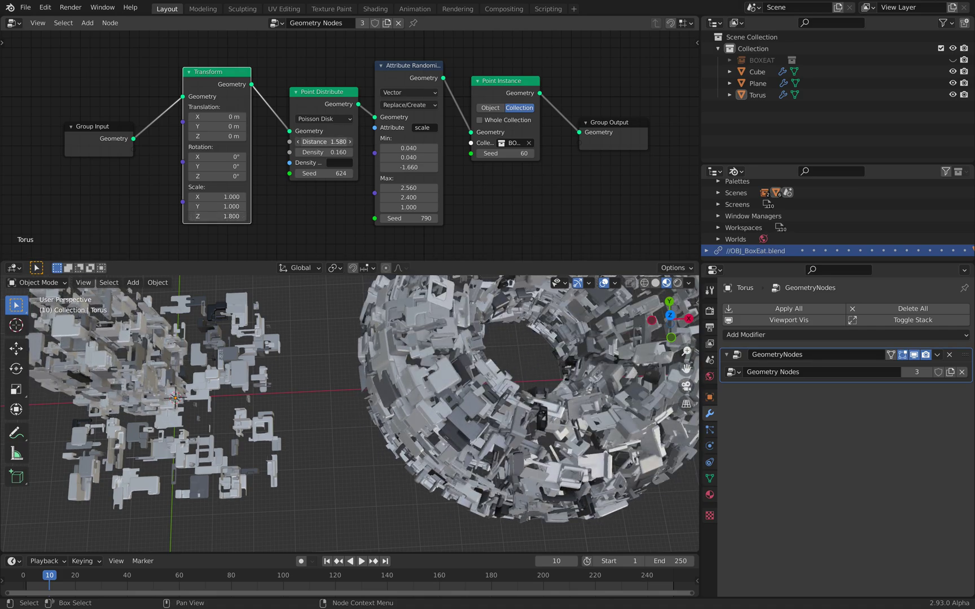
# Set Point Distribute's distance to 2.020, density to 0.110 and seed to 792, and Attribute Randomize's seed to 792
pyautogui.moveTo(327, 141); pyautogui.dragTo(368, 173)
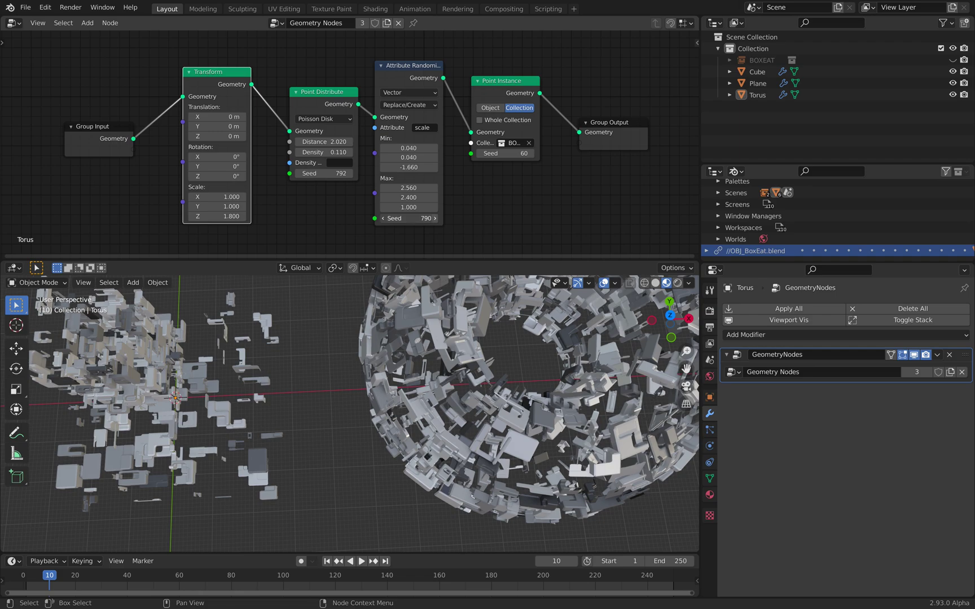
pyautogui.moveTo(416, 219); pyautogui.dragTo(418, 220)
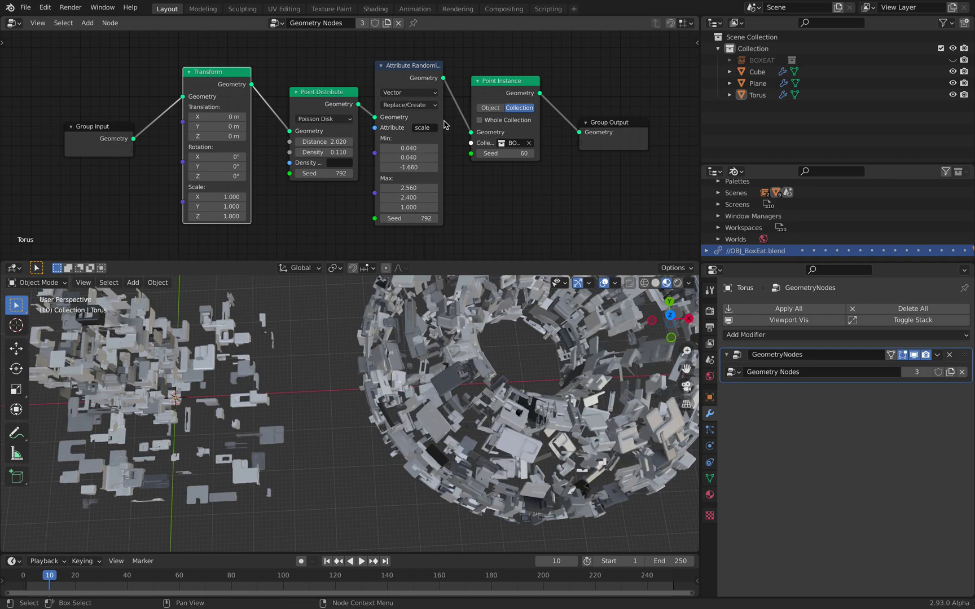
# Widen the Attribute Randomize and Point Instance nodes and move Point Instance and Group Output further along the node tree
pyautogui.moveTo(443, 119); pyautogui.dragTo(462, 119)
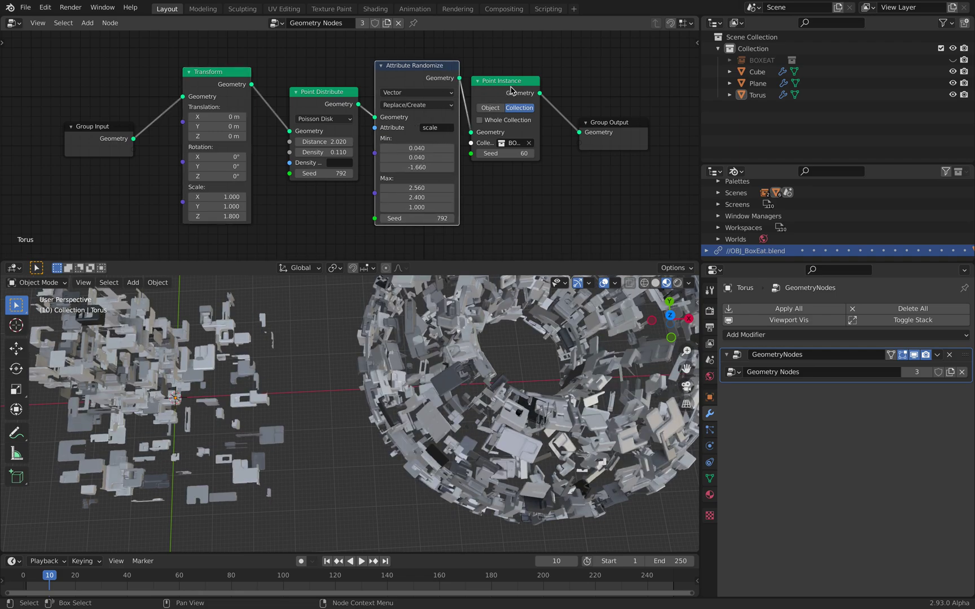
pyautogui.moveTo(510, 90); pyautogui.dragTo(531, 88)
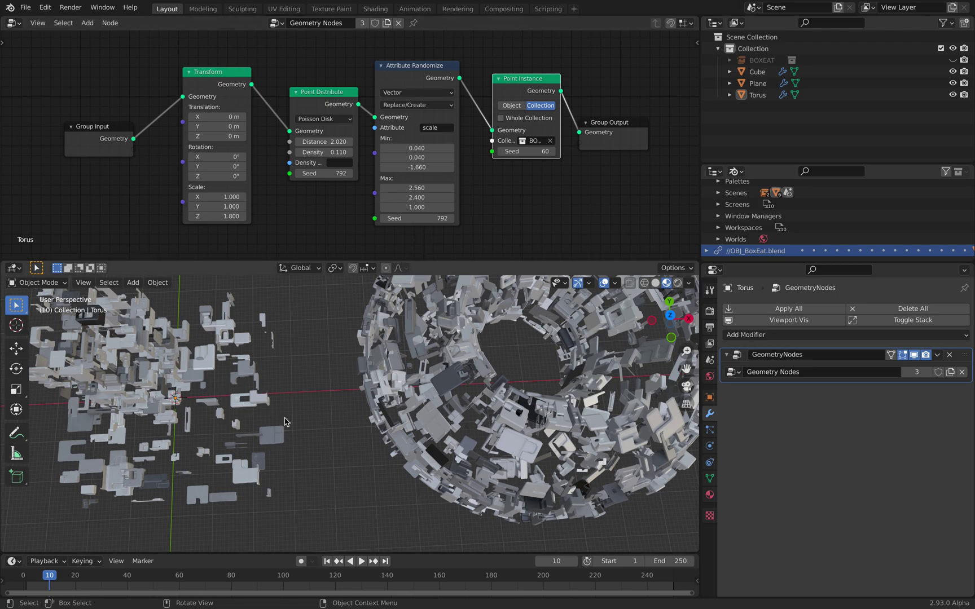
pyautogui.moveTo(285, 421); pyautogui.dragTo(343, 425, button='middle')
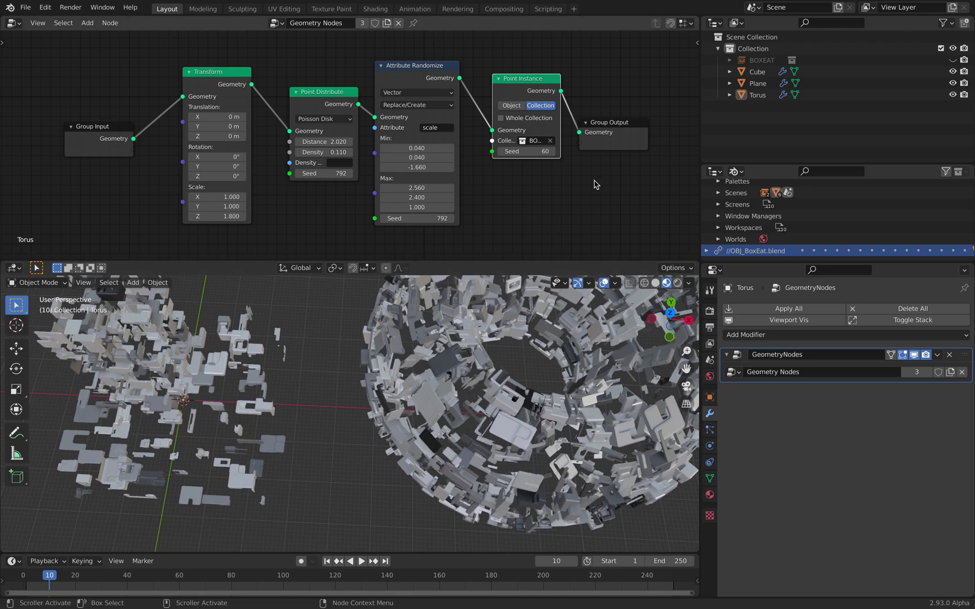
pyautogui.moveTo(620, 134); pyautogui.dragTo(477, 157, button='middle')
pyautogui.scroll(4, 478, 156)
pyautogui.moveTo(508, 143); pyautogui.dragTo(569, 140)
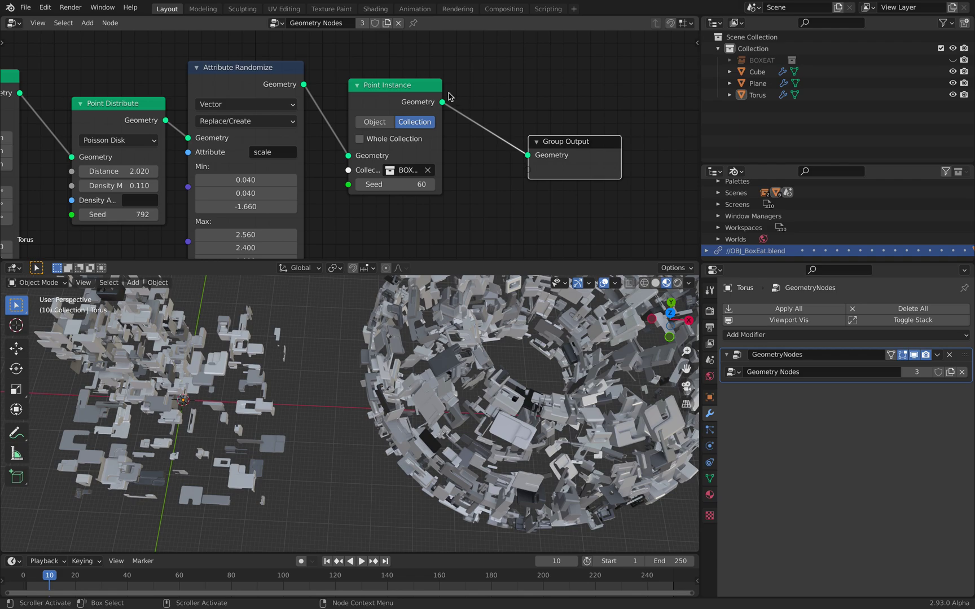
pyautogui.moveTo(441, 90); pyautogui.dragTo(474, 91)
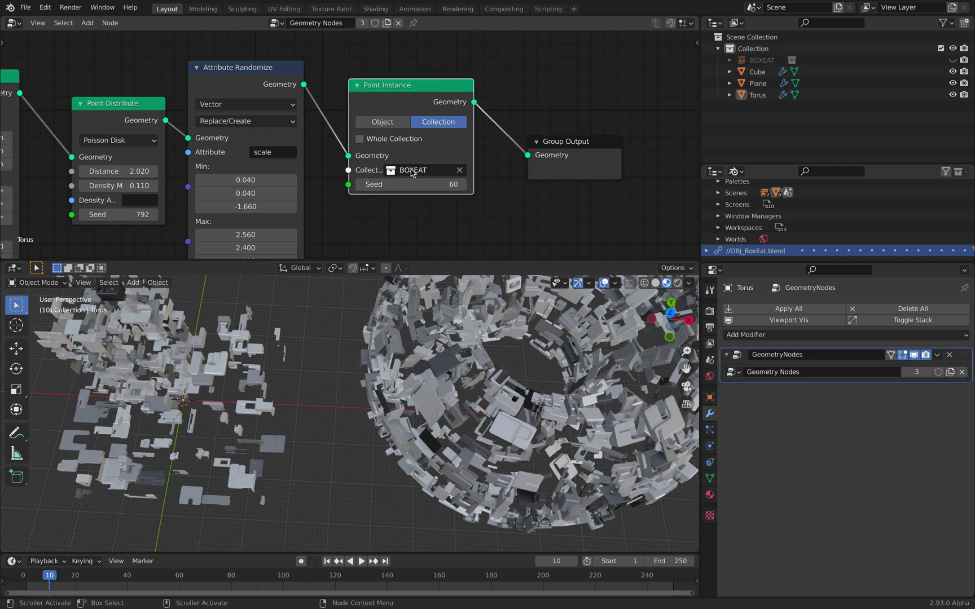
# Open the linked source file OBJ_BoxEat.blend, discarding the changes to the current scatter file
pyautogui.moveTo(754, 163); pyautogui.dragTo(754, 234)
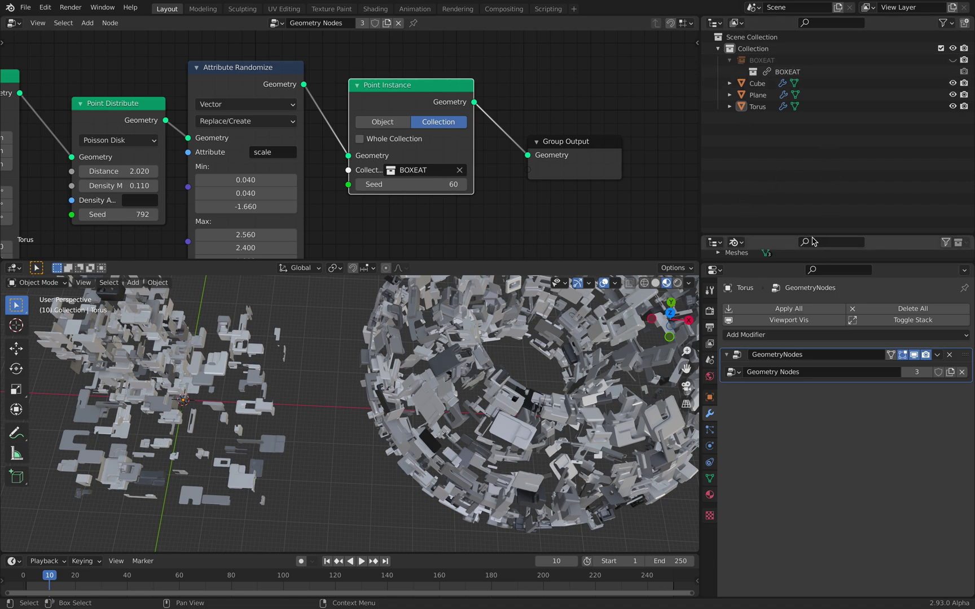
pyautogui.moveTo(810, 234); pyautogui.dragTo(810, 142)
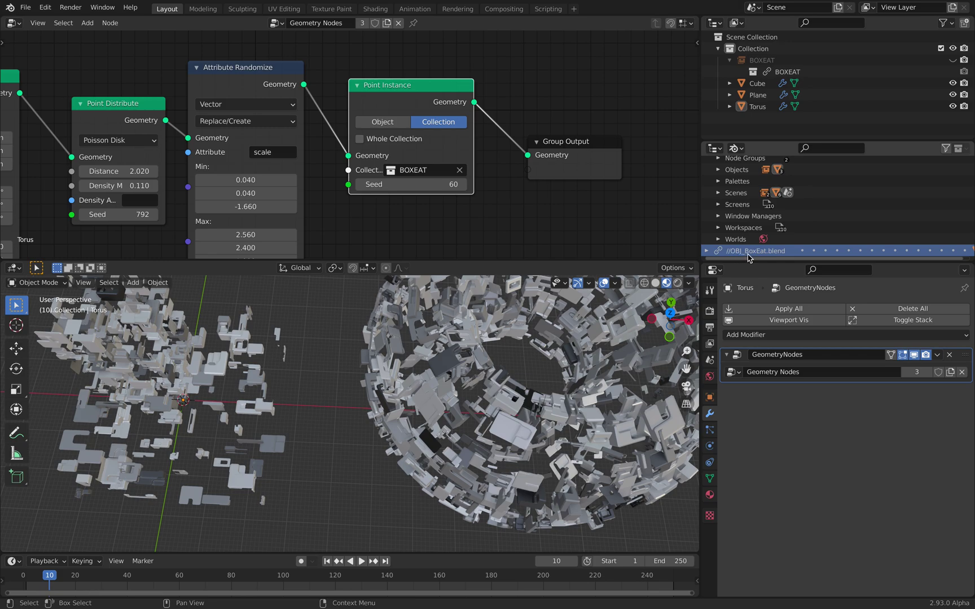
pyautogui.click(26, 7)
pyautogui.moveTo(71, 46)
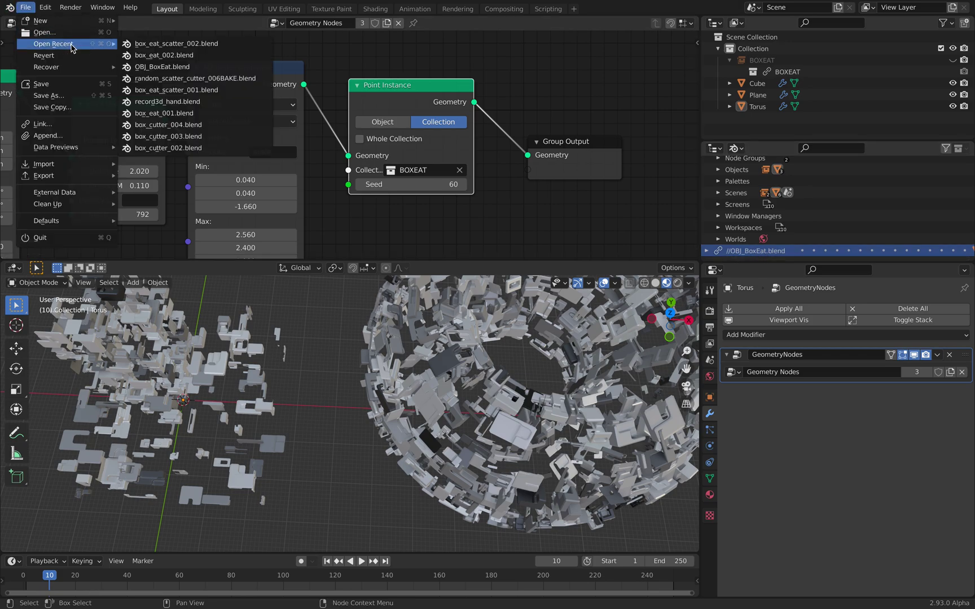
pyautogui.click(169, 66)
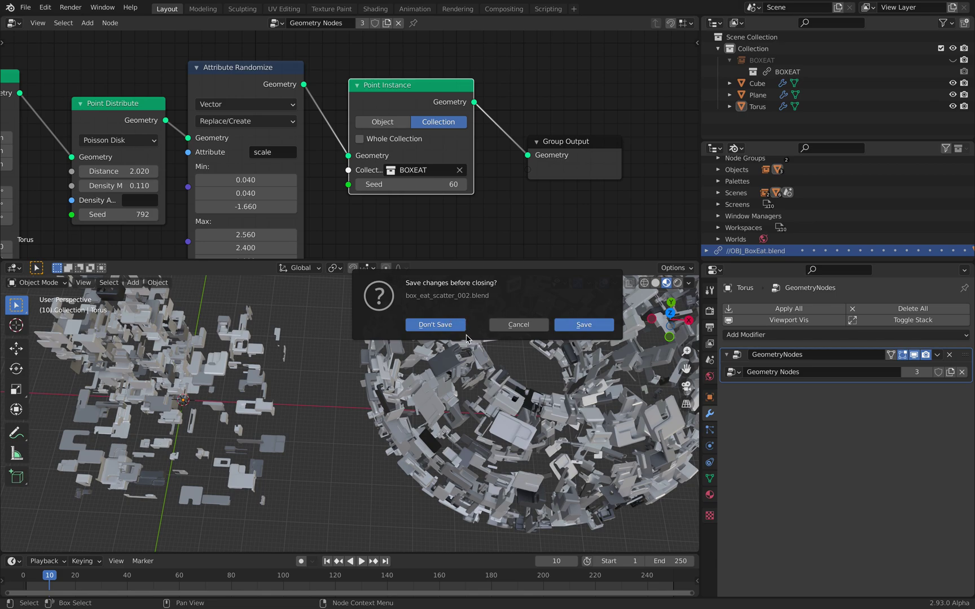
pyautogui.click(435, 325)
# Pull four pieces out of the stacked cubes and place two on each side of the stack along the X axis
pyautogui.moveTo(479, 331); pyautogui.dragTo(533, 398, button='middle')
pyautogui.click(466, 399)
pyautogui.press('g')
pyautogui.click(359, 398)
pyautogui.click(471, 403)
pyautogui.press('g')
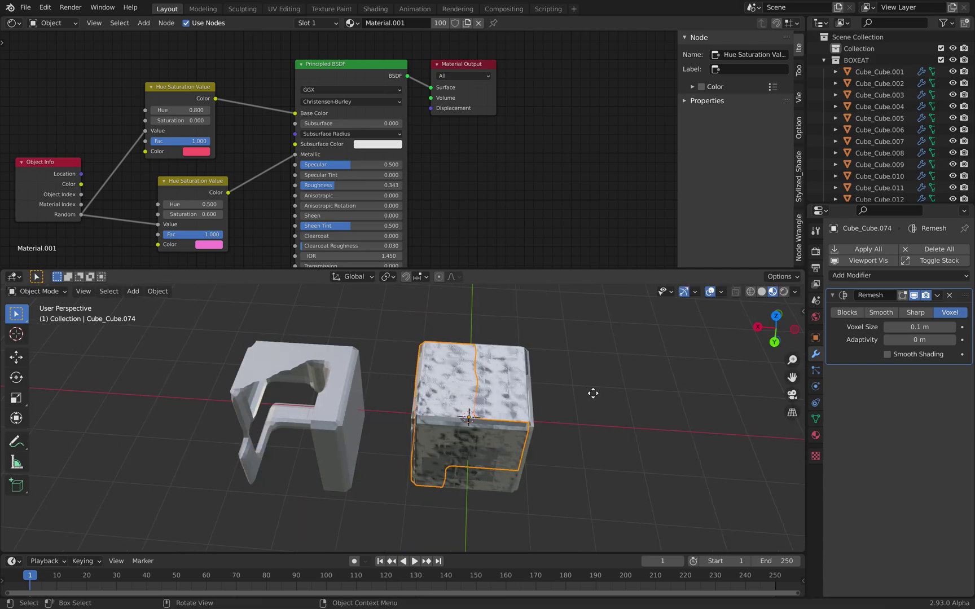
pyautogui.click(621, 396)
pyautogui.click(481, 396)
pyautogui.scroll(-3, 472, 396)
pyautogui.press('g')
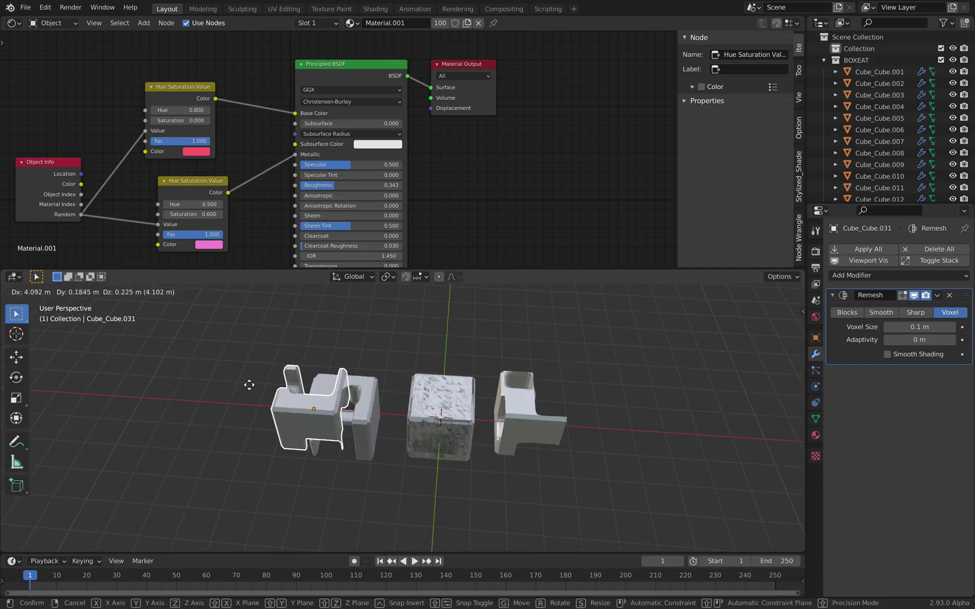
pyautogui.click(248, 384)
pyautogui.click(443, 417)
pyautogui.hotkey('shift', 'd')
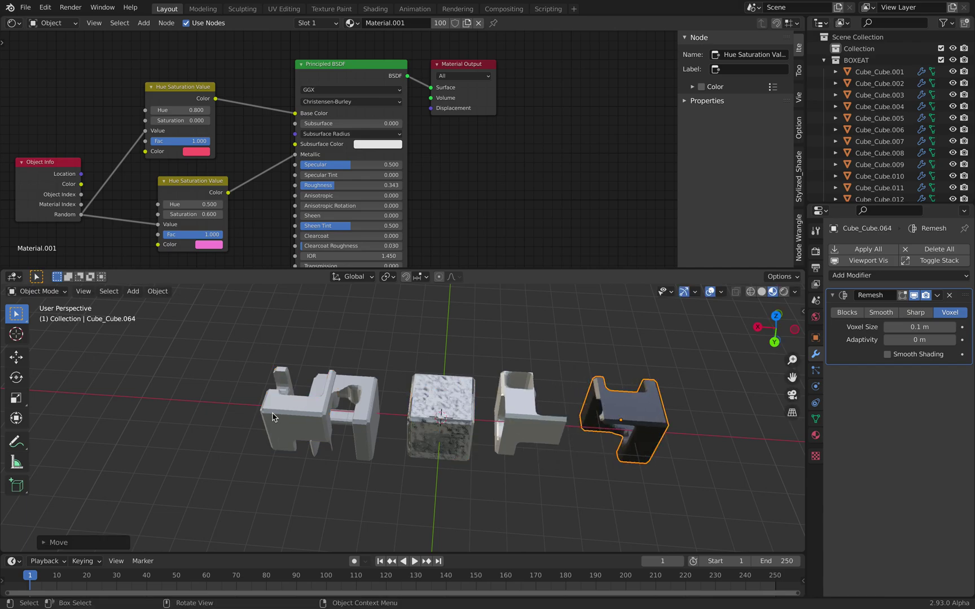
# Move Cube_Cube.031 further from its neighbour and place Cube_Cube.078 at the far end of the same row
pyautogui.click(280, 415)
pyautogui.press('g')
pyautogui.click(236, 414)
pyautogui.click(421, 411)
pyautogui.press('g')
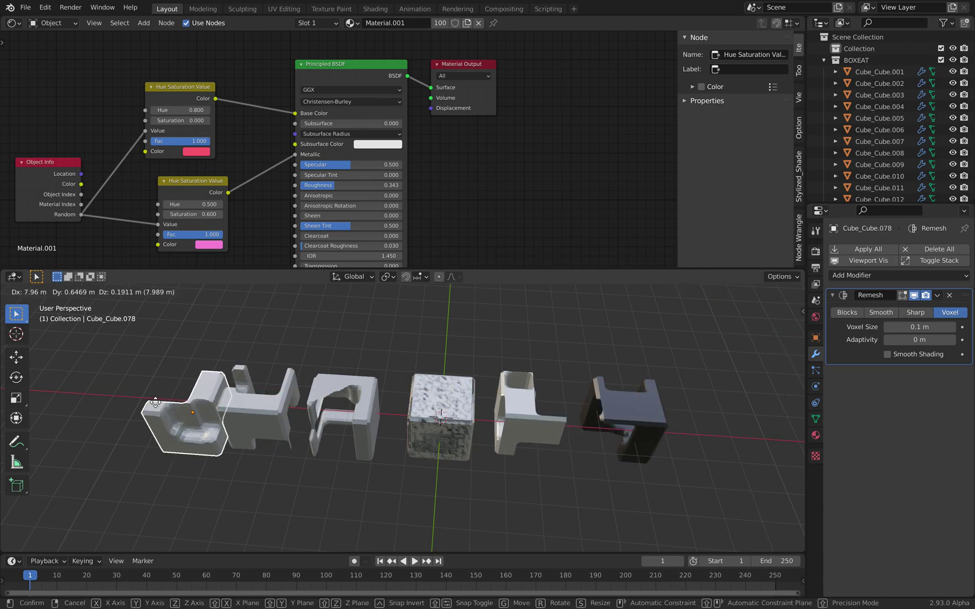
pyautogui.click(148, 405)
pyautogui.press('g')
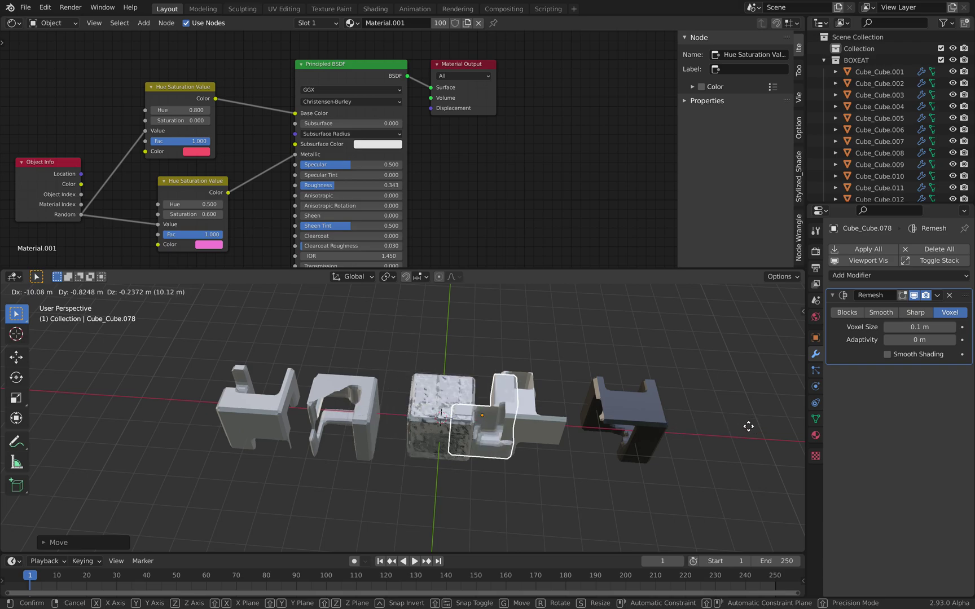
pyautogui.click(320, 389)
# Pull three more pieces, including Cube_Cube.018 and Cube_Cube.053, out of the stack and place them in front of the row
pyautogui.click(432, 412)
pyautogui.press('g')
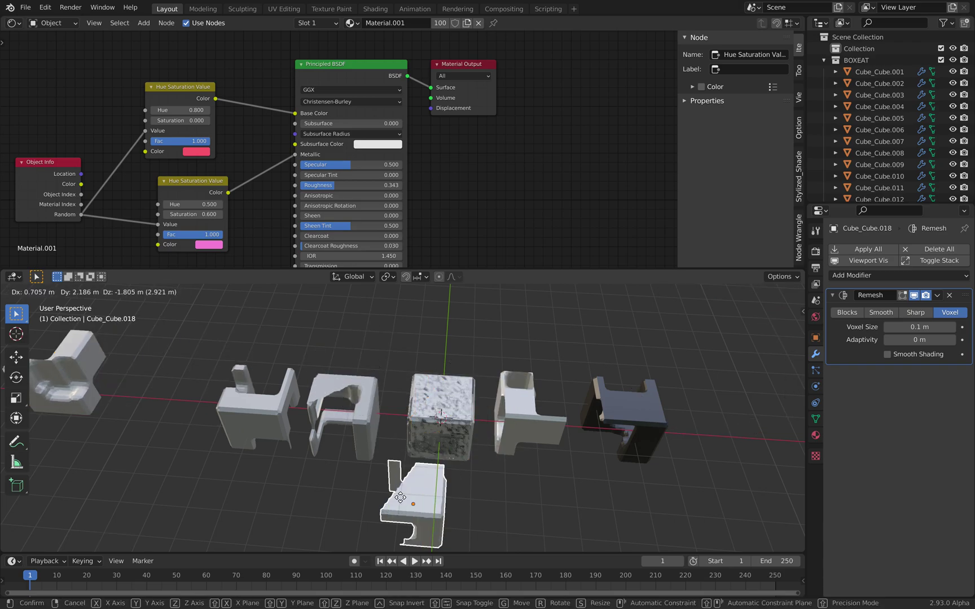
pyautogui.click(386, 505)
pyautogui.click(445, 416)
pyautogui.press('g')
pyautogui.click(522, 486)
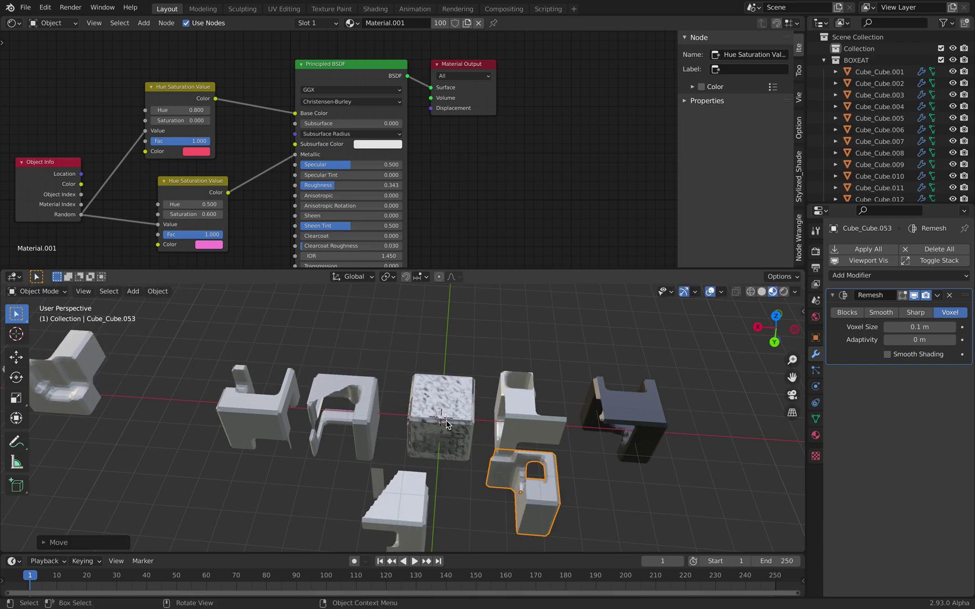
pyautogui.click(445, 421)
pyautogui.press('g')
pyautogui.click(325, 466)
# Place Cube_Cube.058 and Cube_Cube.006 behind the row and Cube_Cube.085 beside the dark piece at its end
pyautogui.click(413, 416)
pyautogui.press('g')
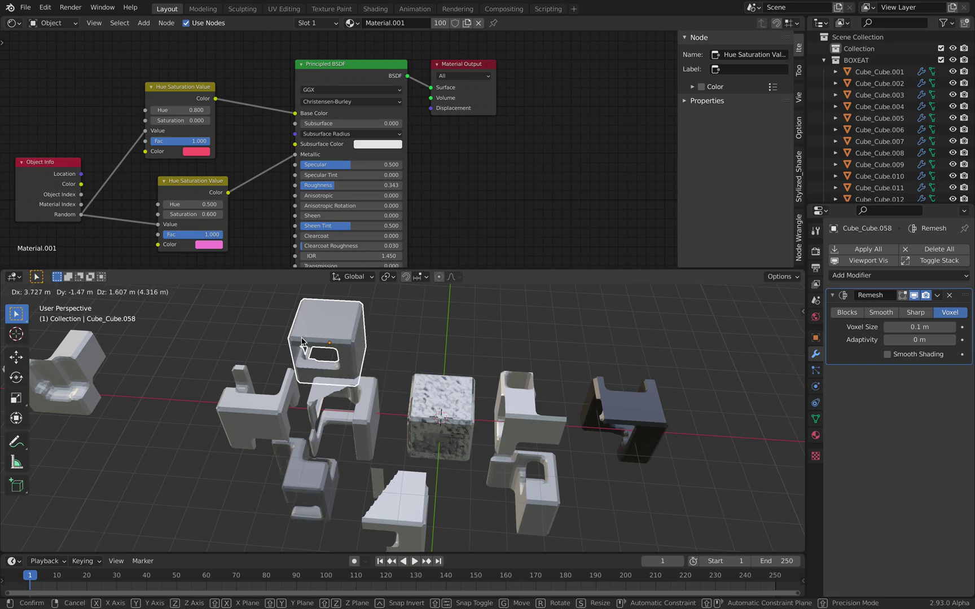
pyautogui.click(301, 344)
pyautogui.click(427, 408)
pyautogui.press('g')
pyautogui.click(436, 322)
pyautogui.press('g')
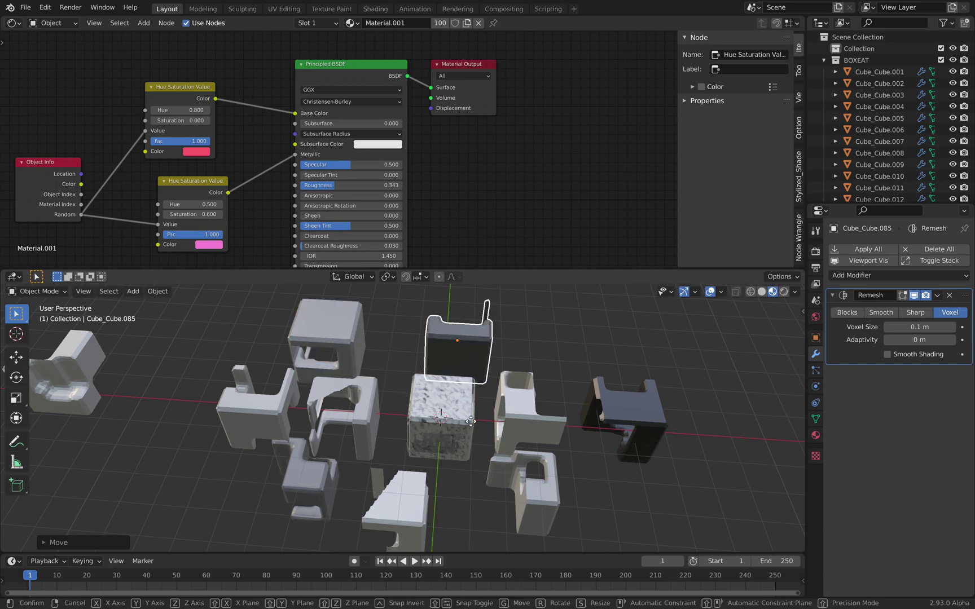
pyautogui.click(653, 502)
pyautogui.click(459, 389)
pyautogui.press('g')
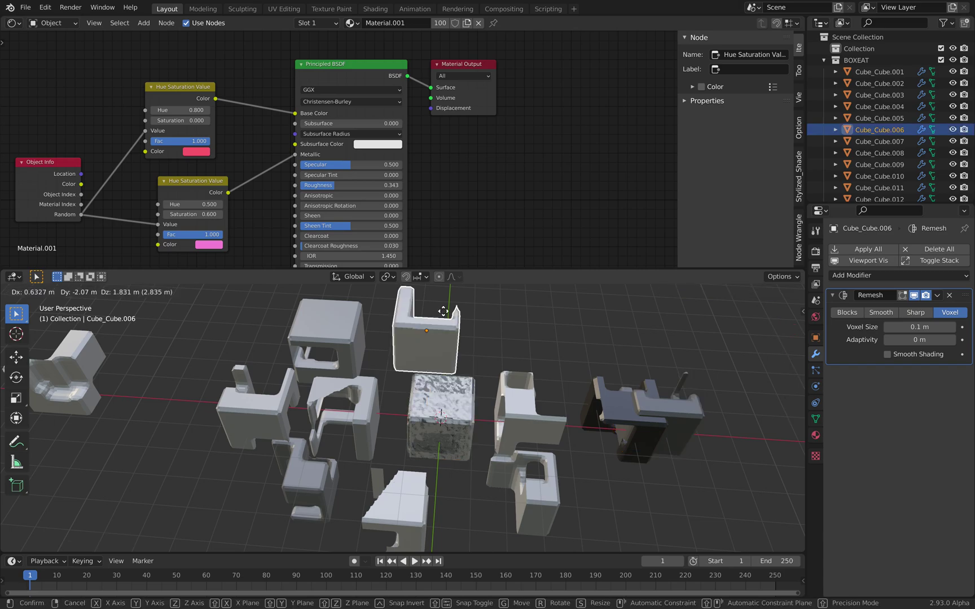
pyautogui.click(437, 292)
# Pull Cube_Cube.083 out of the stack and place it in front of the row next to Cube_Cube.053
pyautogui.click(446, 415)
pyautogui.press('g')
pyautogui.click(623, 480)
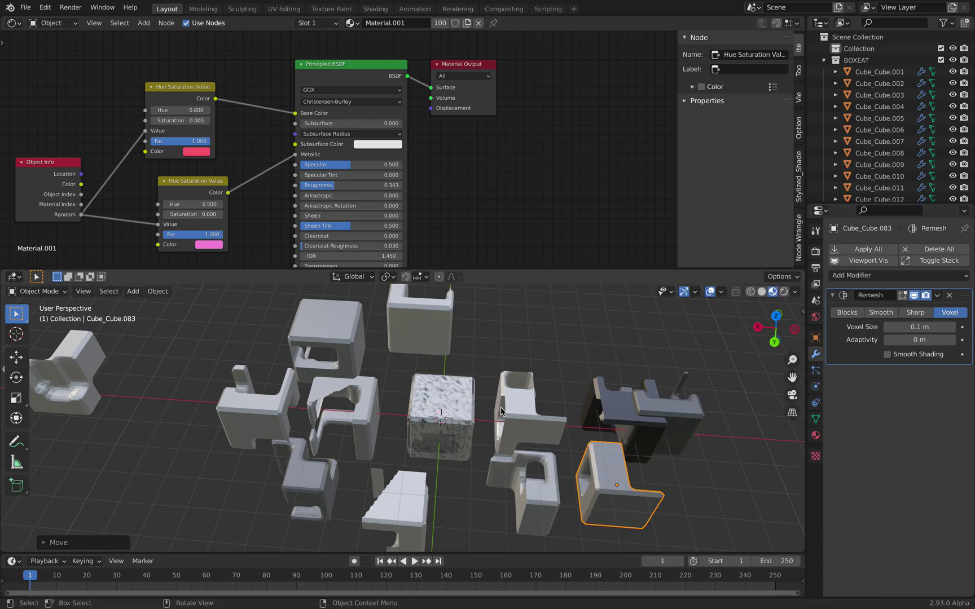
pyautogui.press('g')
pyautogui.click(452, 410)
# Remove the Remesh modifier from Cube_Cube.006
pyautogui.click(425, 345)
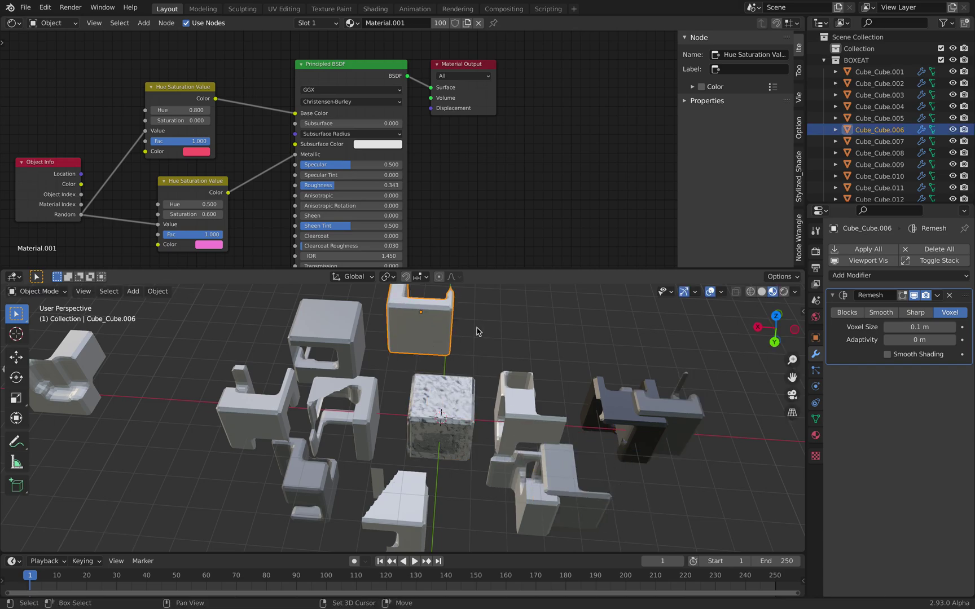
pyautogui.moveTo(425, 345); pyautogui.dragTo(496, 395, button='middle')
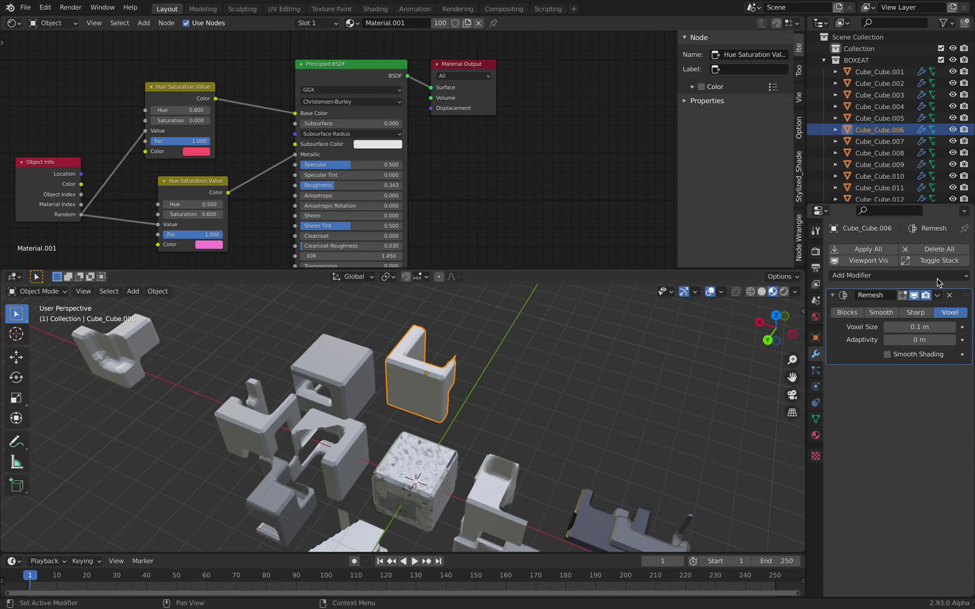
pyautogui.click(950, 295)
pyautogui.moveTo(490, 363); pyautogui.dragTo(492, 363, button='middle')
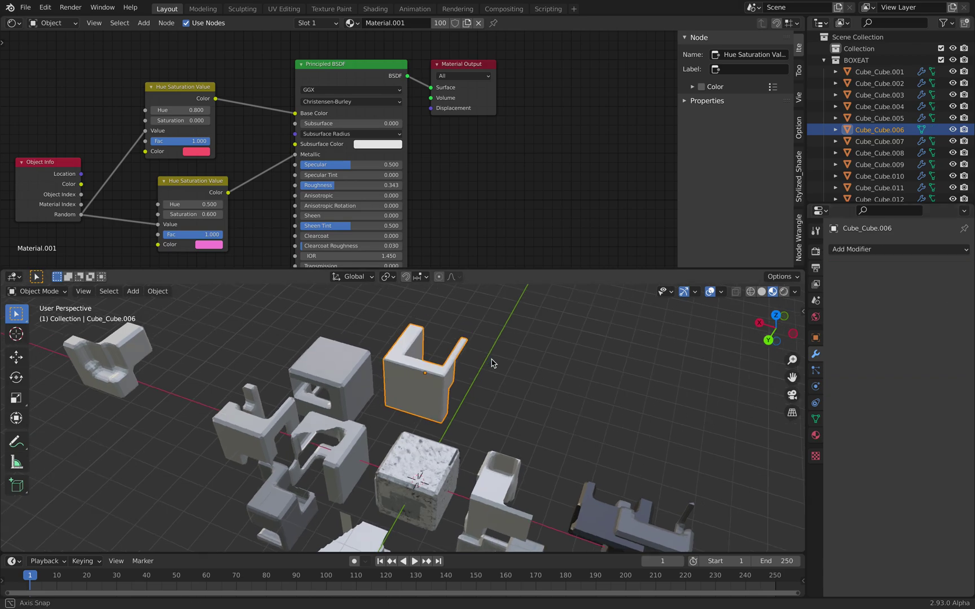
# Copy Cube_Cube.006's empty modifier stack to all objects to strip their Remesh modifiers, then clear the selection
pyautogui.press('a')
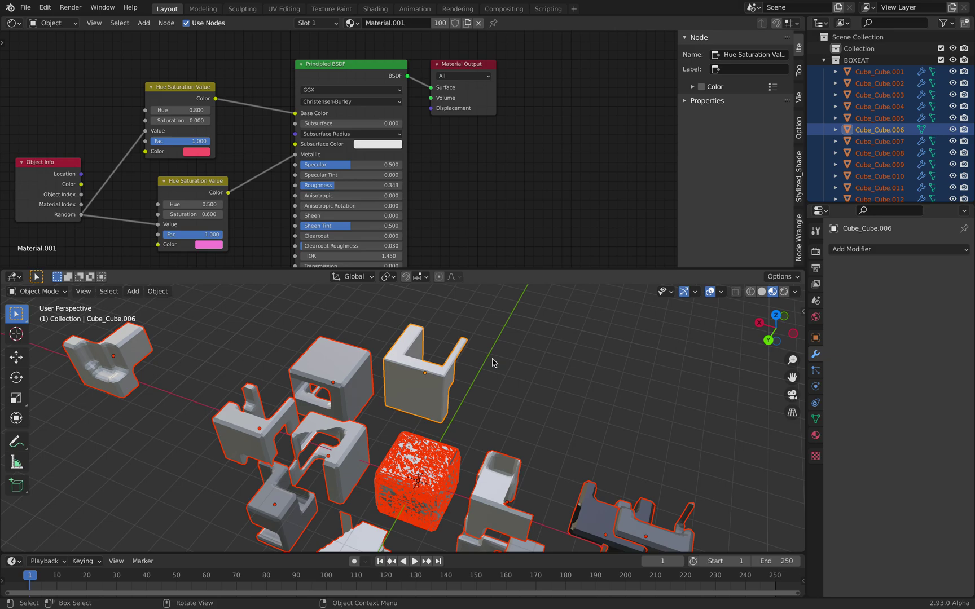
pyautogui.hotkey('ctrl', 'l')
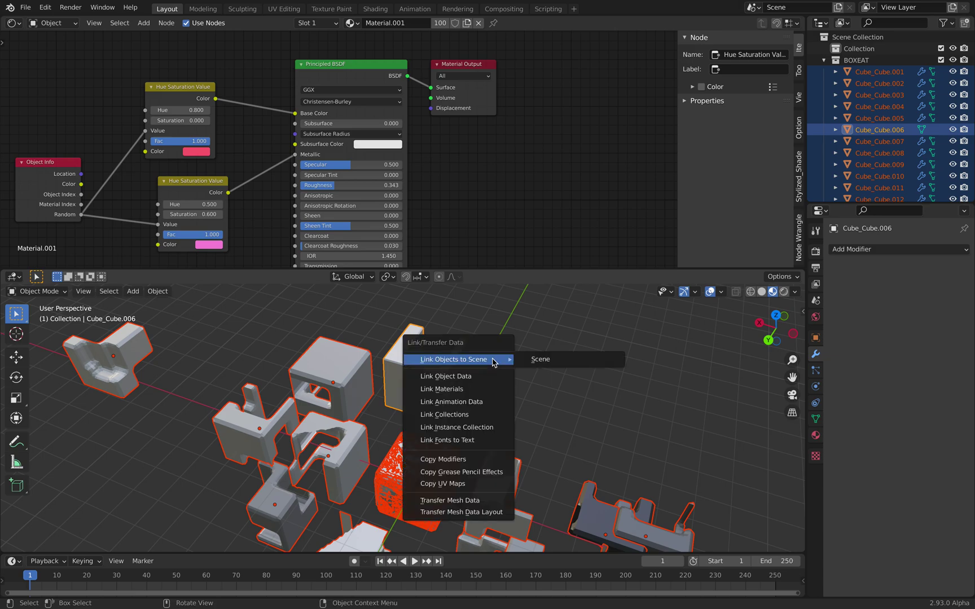
pyautogui.click(471, 460)
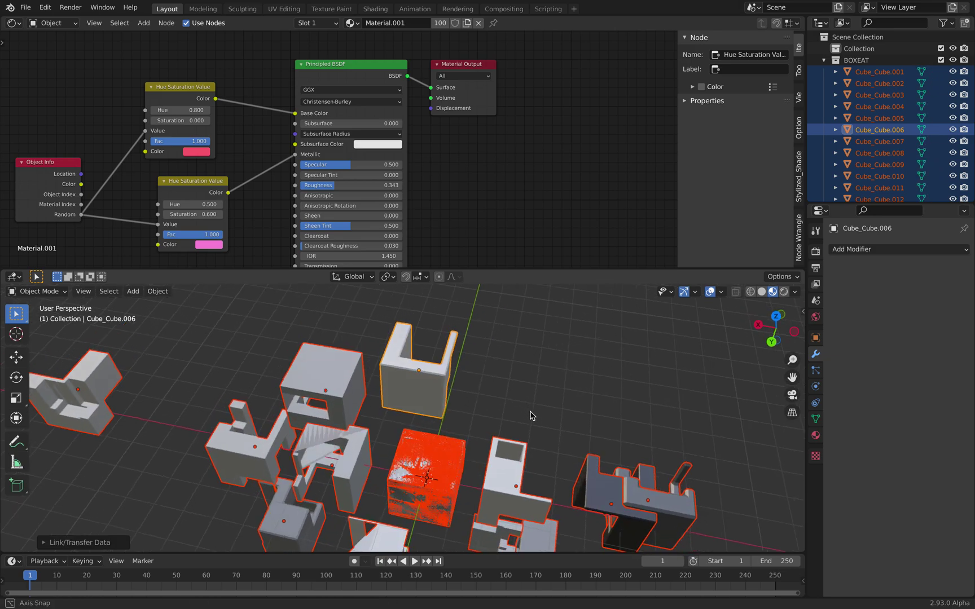
pyautogui.hotkey('alt', 'a')
pyautogui.click(450, 375)
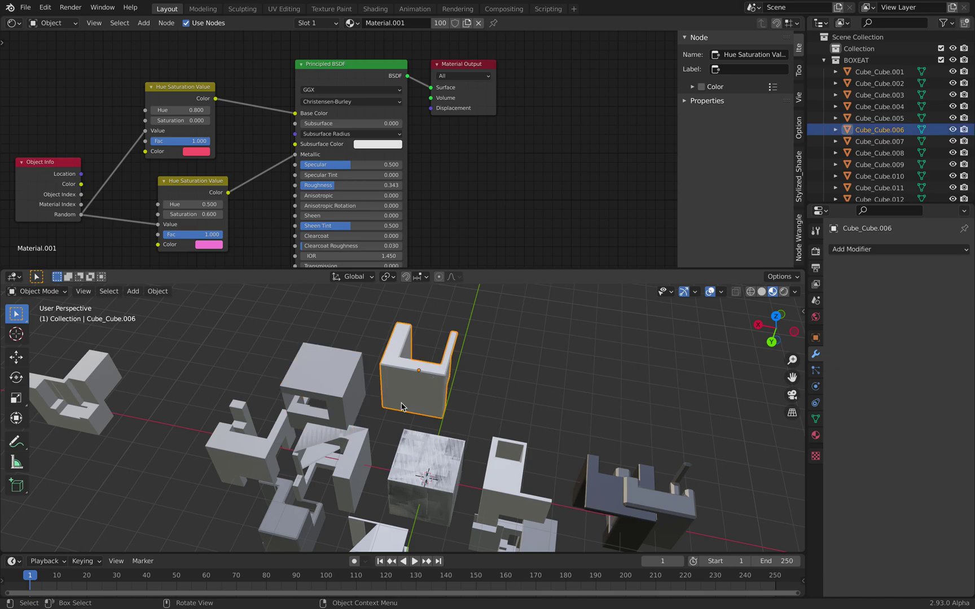
pyautogui.hotkey('alt', 'a')
# Pull four more unremeshed pieces, including Cube_Cube.061, Cube_Cube.048 and Cube_Cube.087, out of the stack and spread them behind the row
pyautogui.click(447, 460)
pyautogui.press('g')
pyautogui.click(526, 374)
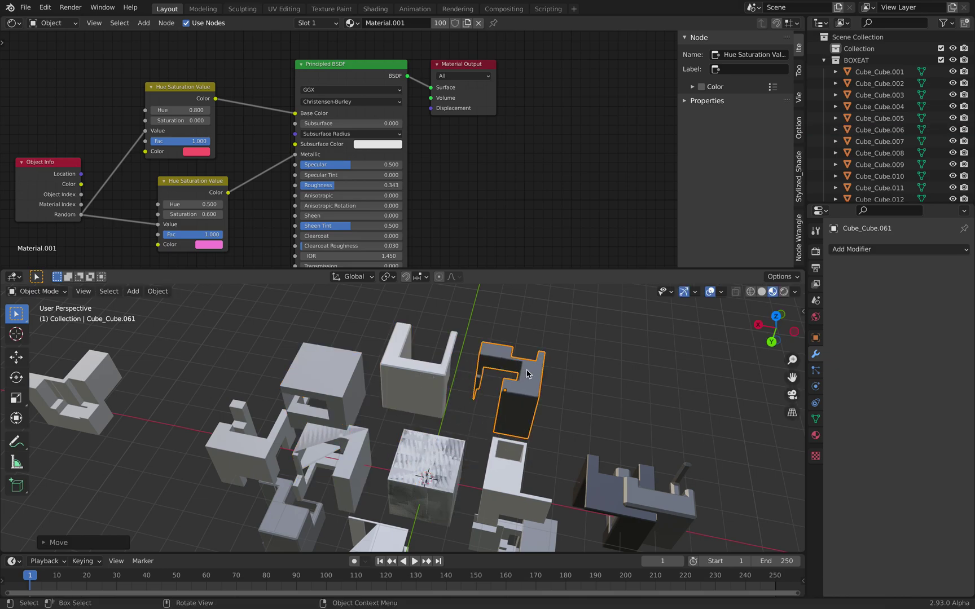
pyautogui.click(428, 472)
pyautogui.press('g')
pyautogui.click(610, 392)
pyautogui.click(434, 470)
pyautogui.press('g')
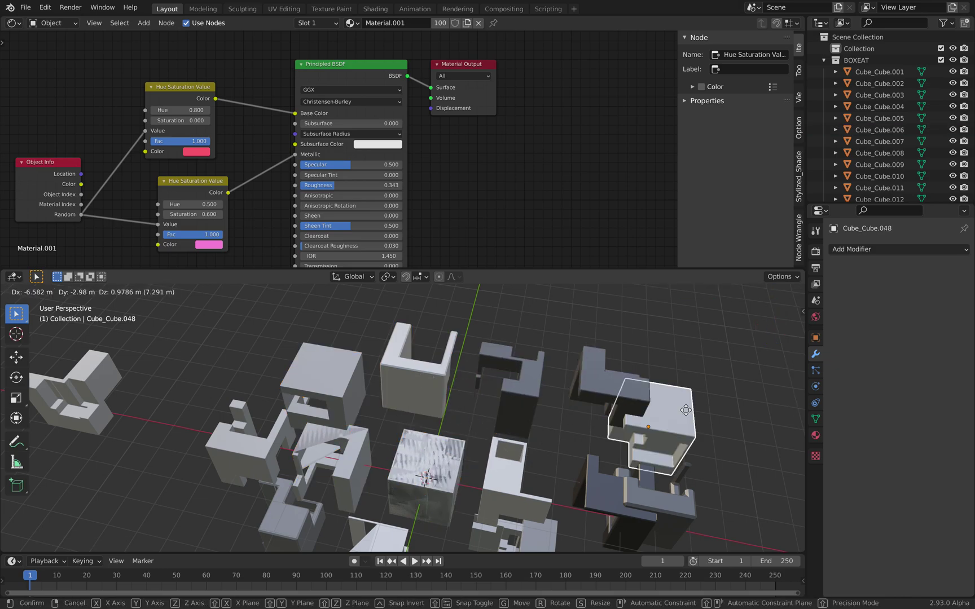
pyautogui.click(685, 411)
pyautogui.moveTo(703, 402); pyautogui.dragTo(587, 397)
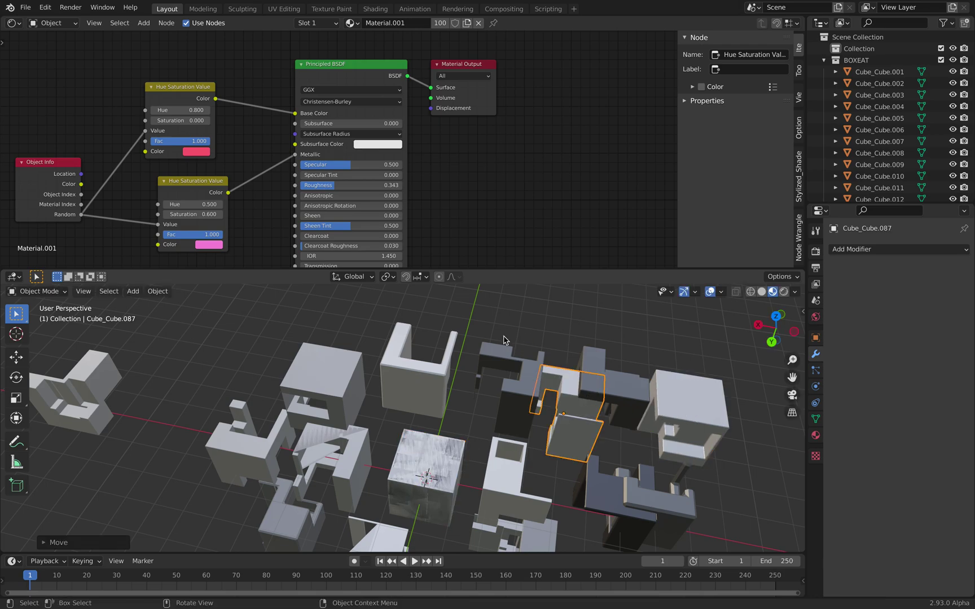
pyautogui.moveTo(476, 389); pyautogui.dragTo(487, 389, button='middle')
pyautogui.moveTo(452, 199); pyautogui.dragTo(465, 197, button='middle')
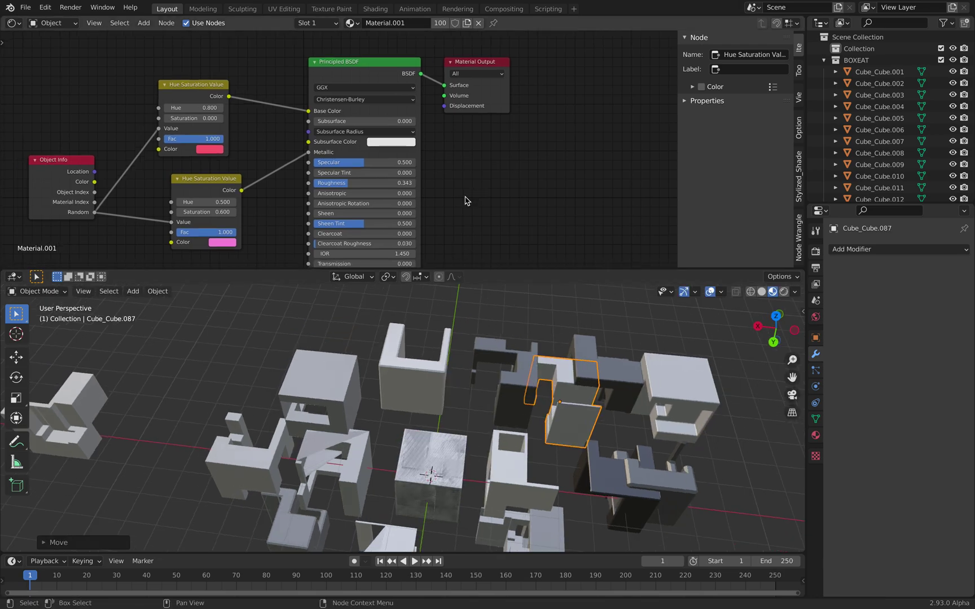
# Set Fac to 0.754 on the Hue Saturation Value node that feeds Base Color
pyautogui.moveTo(271, 158); pyautogui.dragTo(311, 129, button='middle')
pyautogui.moveTo(252, 148); pyautogui.dragTo(245, 149)
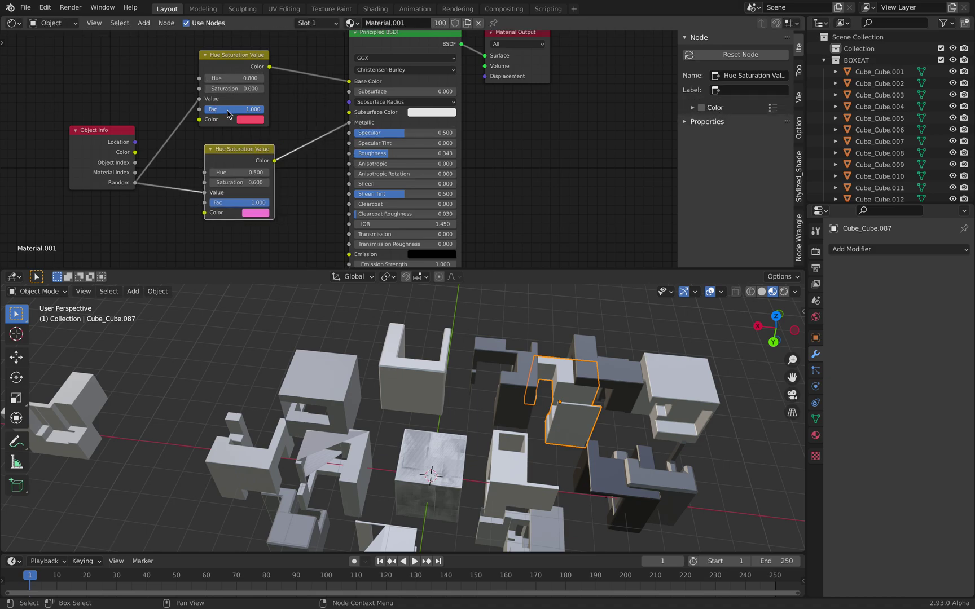
pyautogui.moveTo(260, 109); pyautogui.dragTo(228, 110)
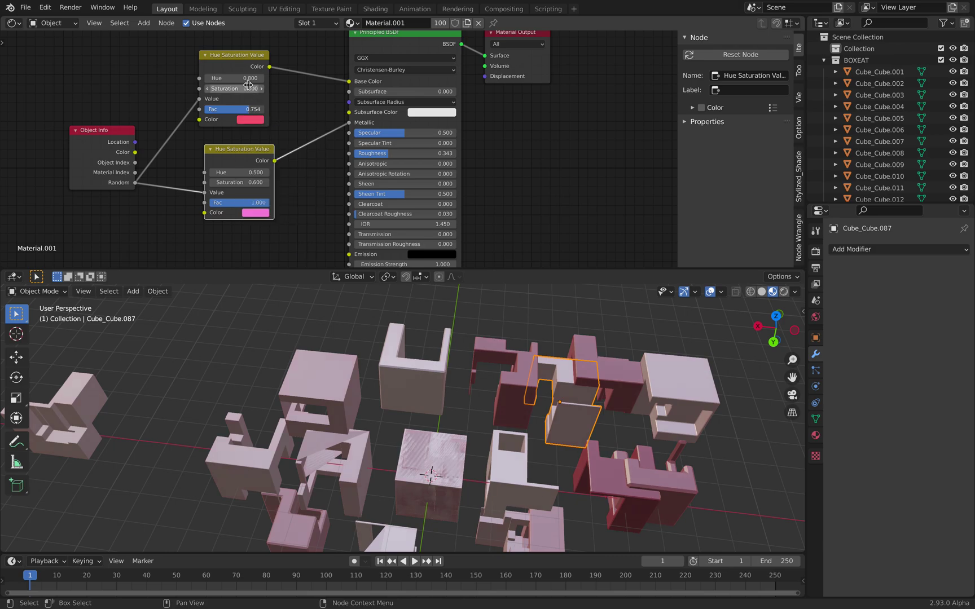
# Reroute Object Info's Random link from Value to Hue on the Base Color's Hue Saturation Value node and set Saturation to 0.400
pyautogui.moveTo(198, 101); pyautogui.dragTo(199, 79)
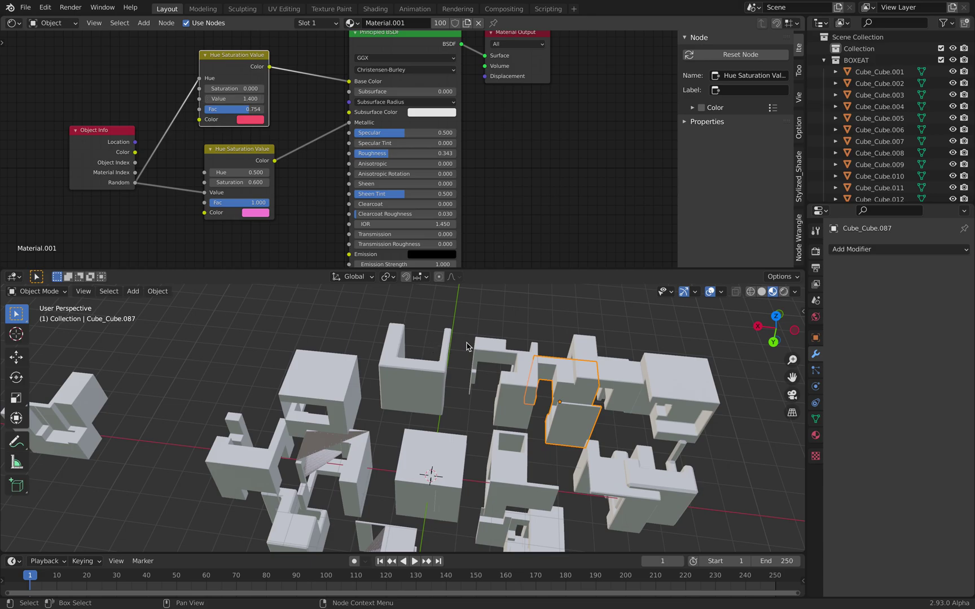
pyautogui.moveTo(486, 344); pyautogui.dragTo(429, 319, button='middle')
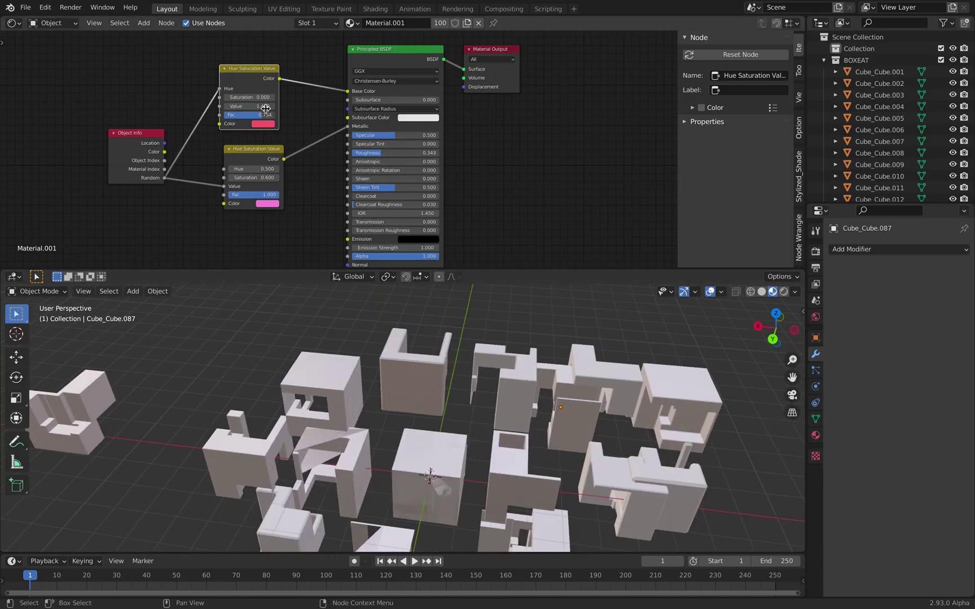
pyautogui.moveTo(254, 97)
pyautogui.mouseDown()
pyautogui.moveTo(315, 98)
pyautogui.moveTo(273, 97)
pyautogui.mouseUp()
pyautogui.moveTo(434, 395); pyautogui.dragTo(415, 400, button='middle')
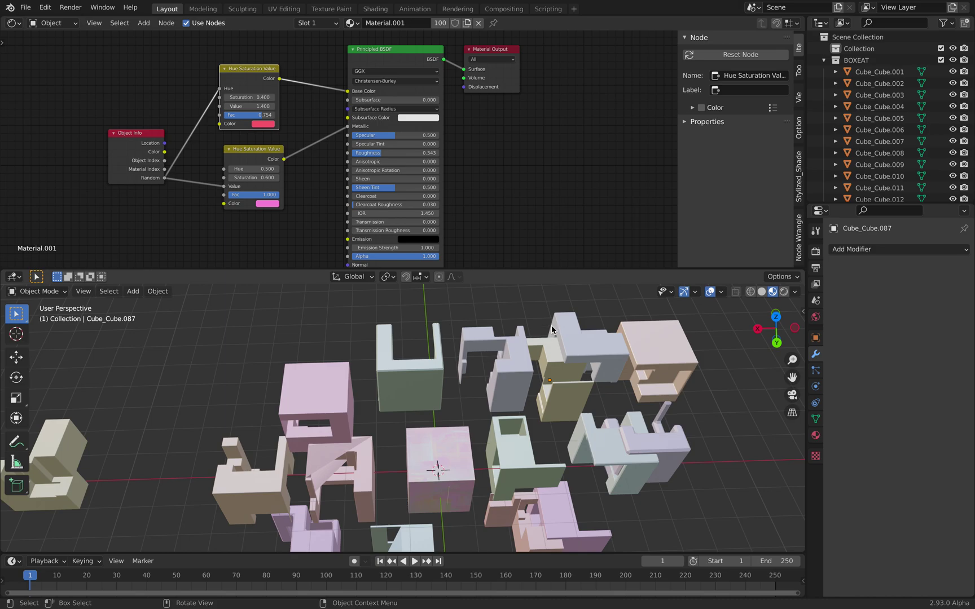
# Open the recent file box_eat_002.blend
pyautogui.scroll(-15, 973, 145)
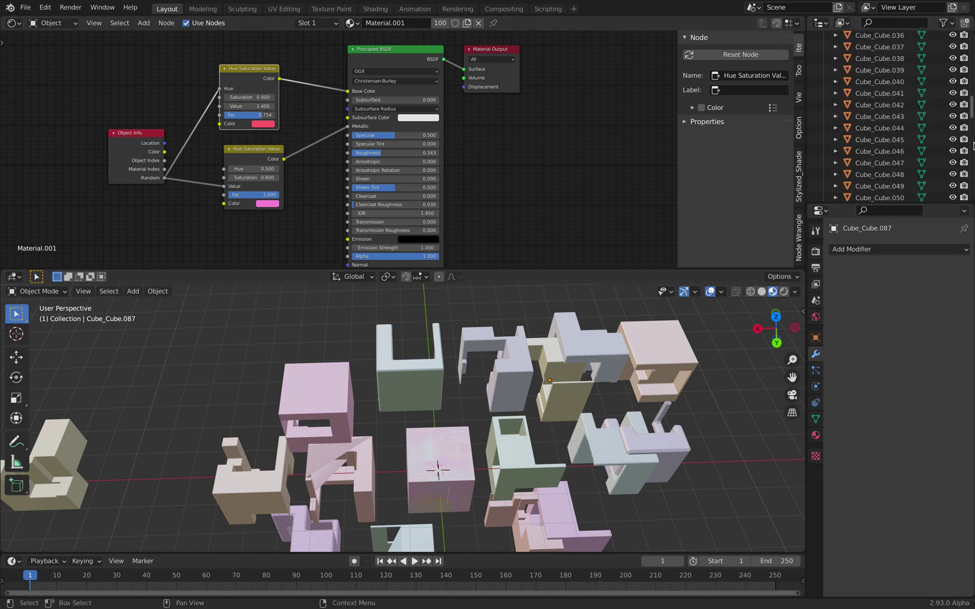
pyautogui.scroll(16, 973, 145)
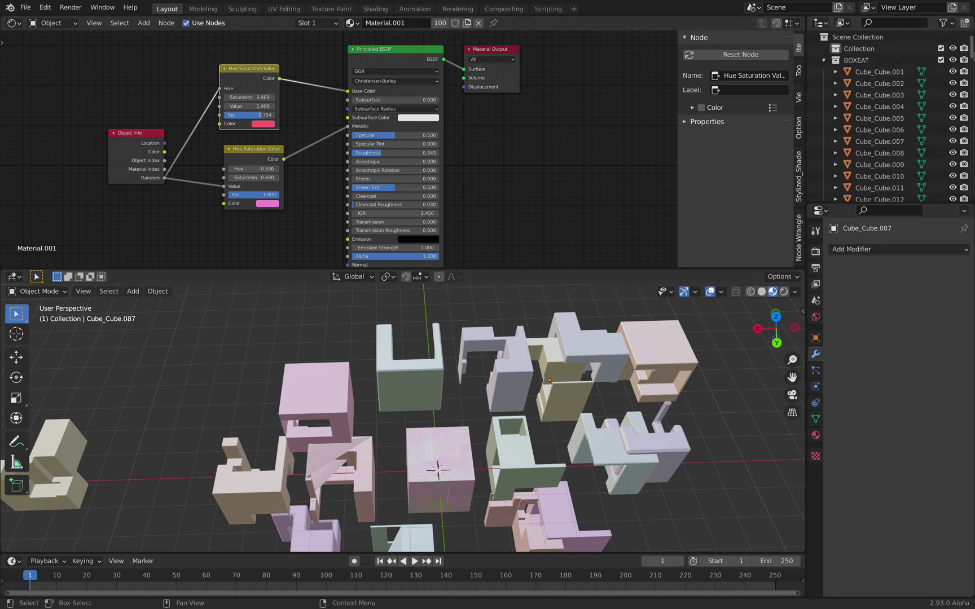
pyautogui.click(26, 7)
pyautogui.moveTo(43, 45)
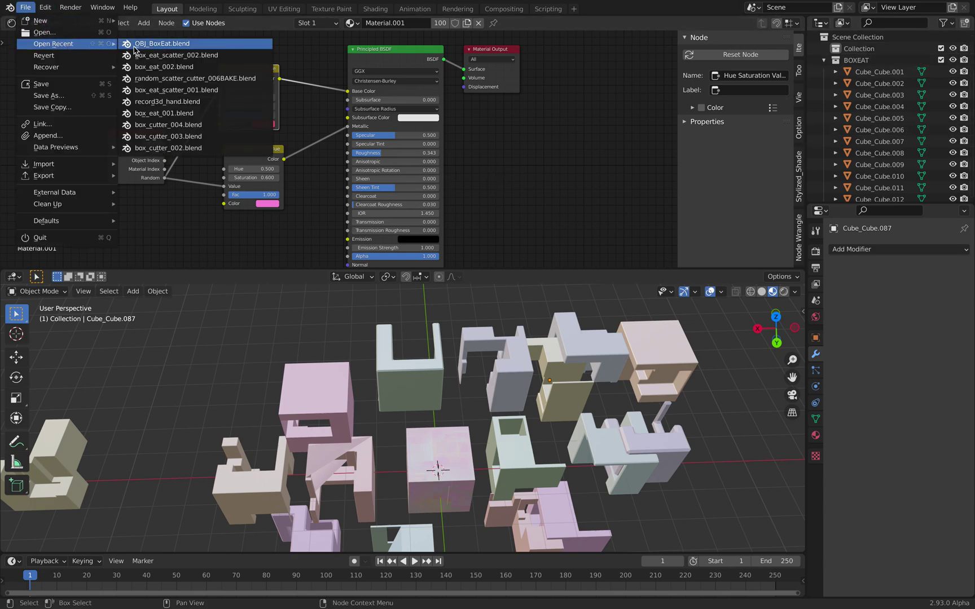
pyautogui.click(182, 67)
pyautogui.click(438, 325)
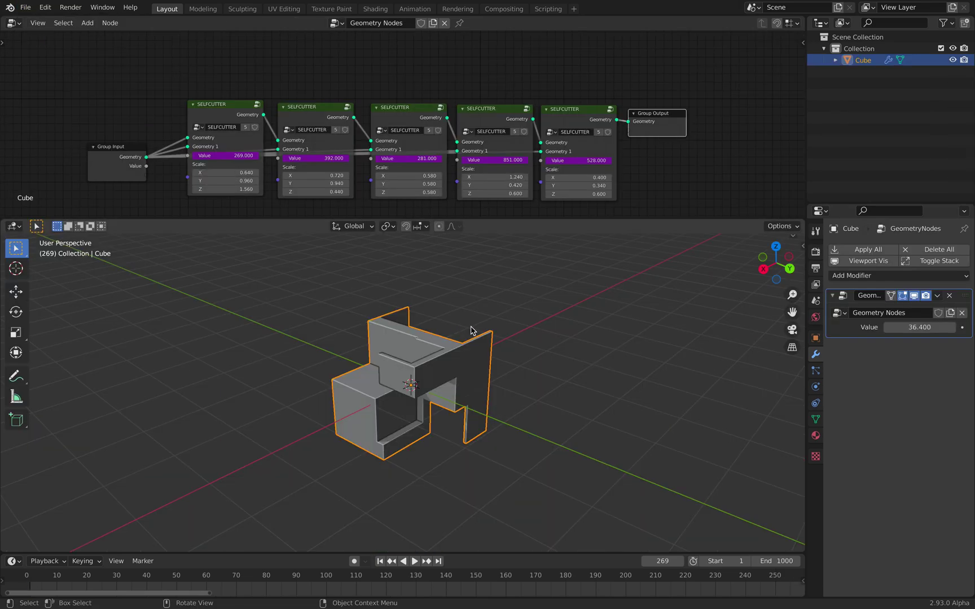
# Play the animation briefly to examine how the self-cutting cube changes shape from frame to frame
pyautogui.scroll(2, 455, 332)
pyautogui.moveTo(471, 327); pyautogui.dragTo(390, 335, button='middle')
pyautogui.press('space')
pyautogui.press('space')
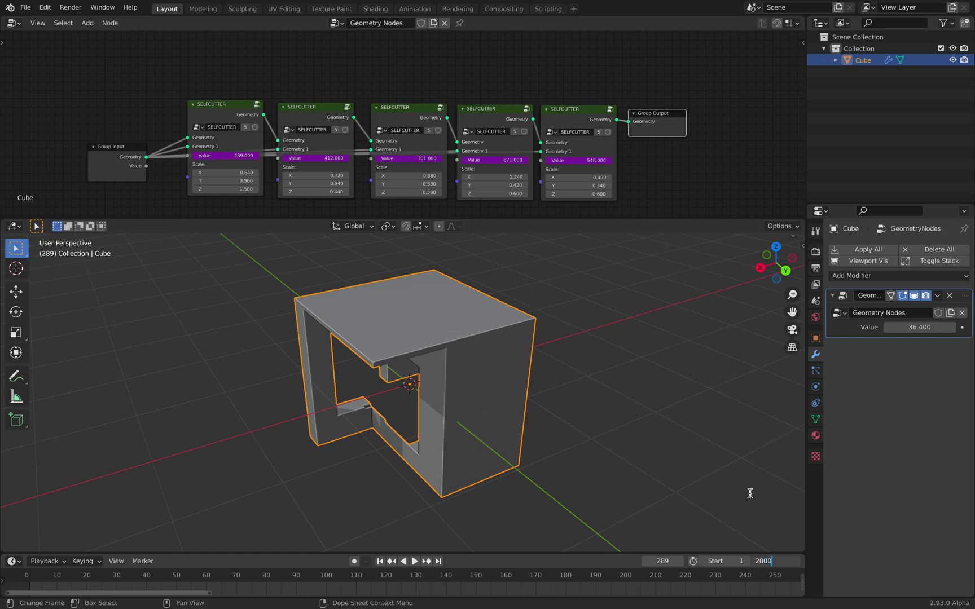
# Extend the timeline's end frame to 2000 and jump to about frame 1316
pyautogui.press('Return')
pyautogui.scroll(-8, 618, 591)
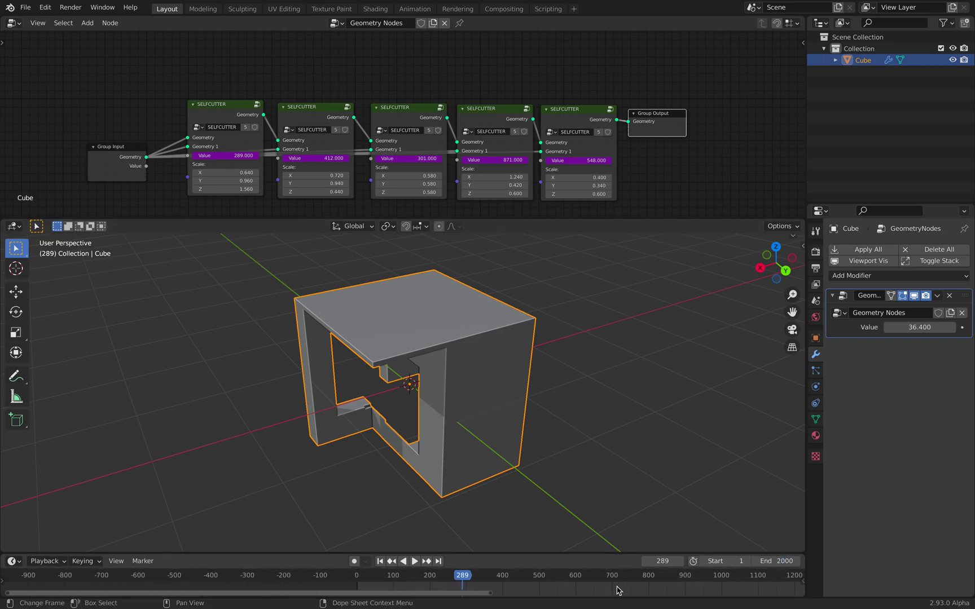
pyautogui.scroll(-5, 618, 591)
pyautogui.moveTo(576, 588); pyautogui.dragTo(379, 585, button='middle')
pyautogui.scroll(-8, 463, 587)
pyautogui.moveTo(465, 587); pyautogui.dragTo(374, 583, button='middle')
pyautogui.click(371, 579)
# Play the animation in the extended frame range to examine more cut variations of the cube
pyautogui.press('space')
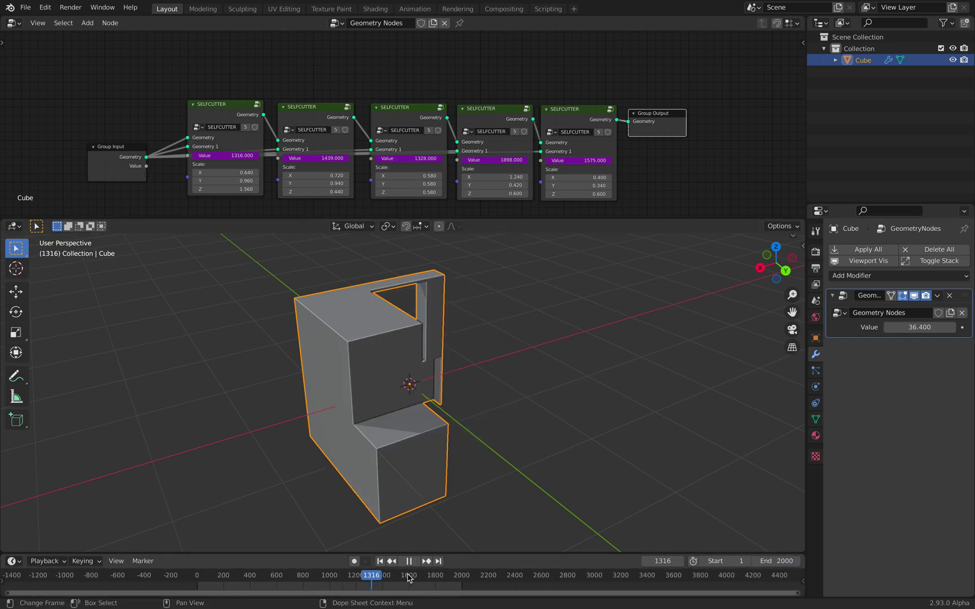
pyautogui.moveTo(398, 428); pyautogui.dragTo(432, 388, button='middle')
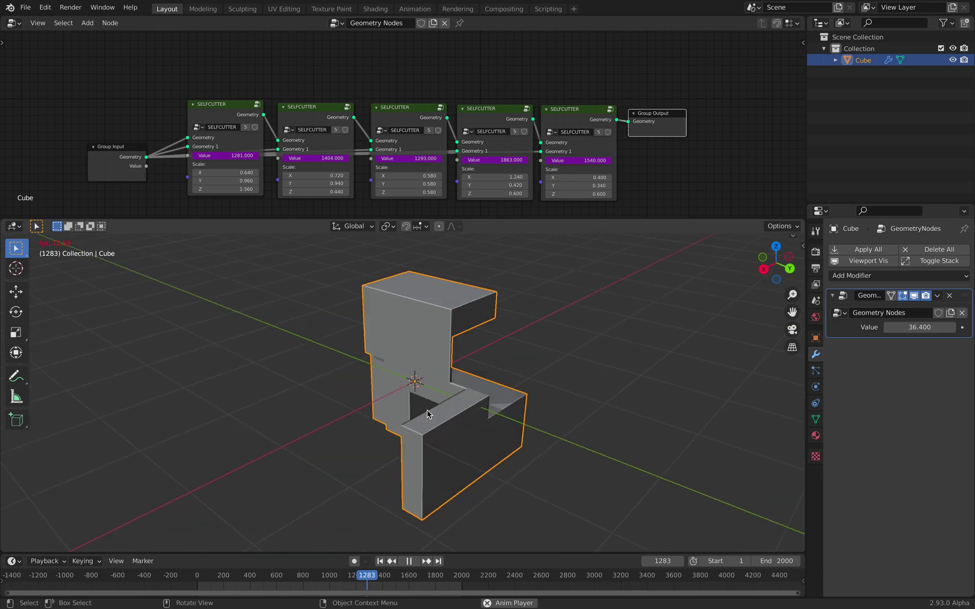
pyautogui.press('space')
# Scrub to frame 948 and on to frame 1045, inspecting the cube's cuts from several angles
pyautogui.moveTo(367, 579); pyautogui.dragTo(323, 559)
pyautogui.moveTo(377, 429); pyautogui.dragTo(407, 383, button='middle')
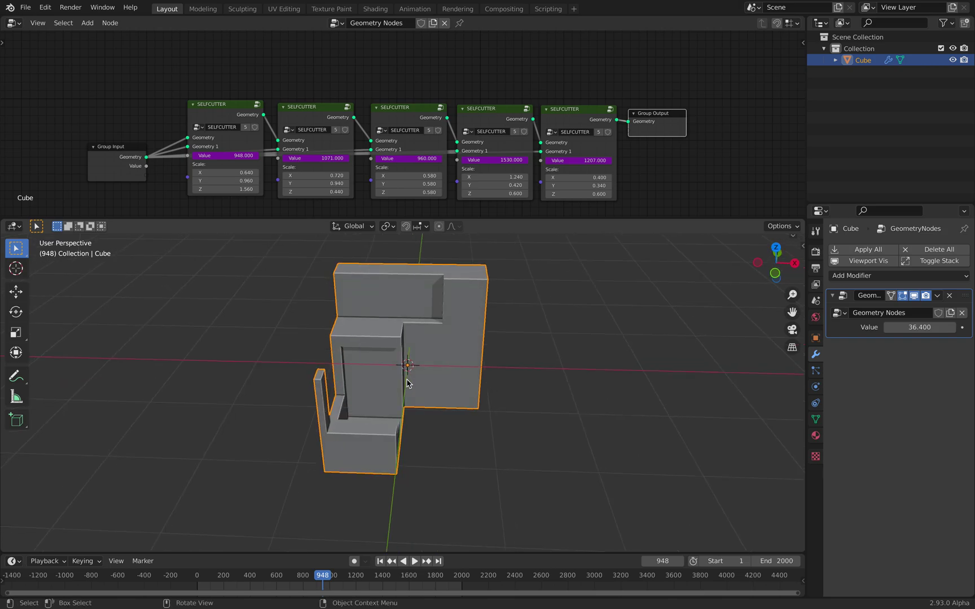
pyautogui.moveTo(443, 401); pyautogui.dragTo(441, 400, button='middle')
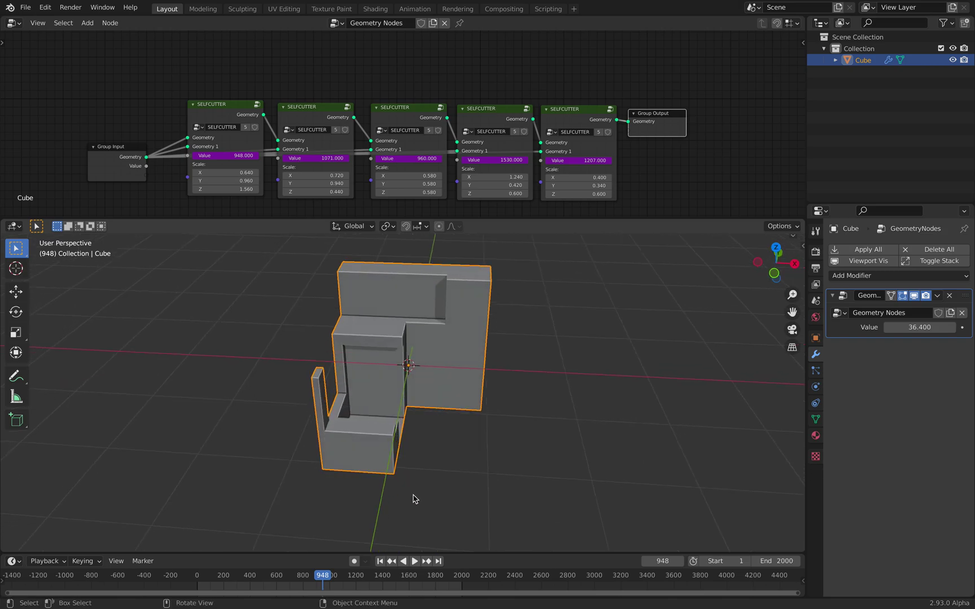
pyautogui.click(426, 571)
pyautogui.moveTo(426, 572); pyautogui.dragTo(335, 572)
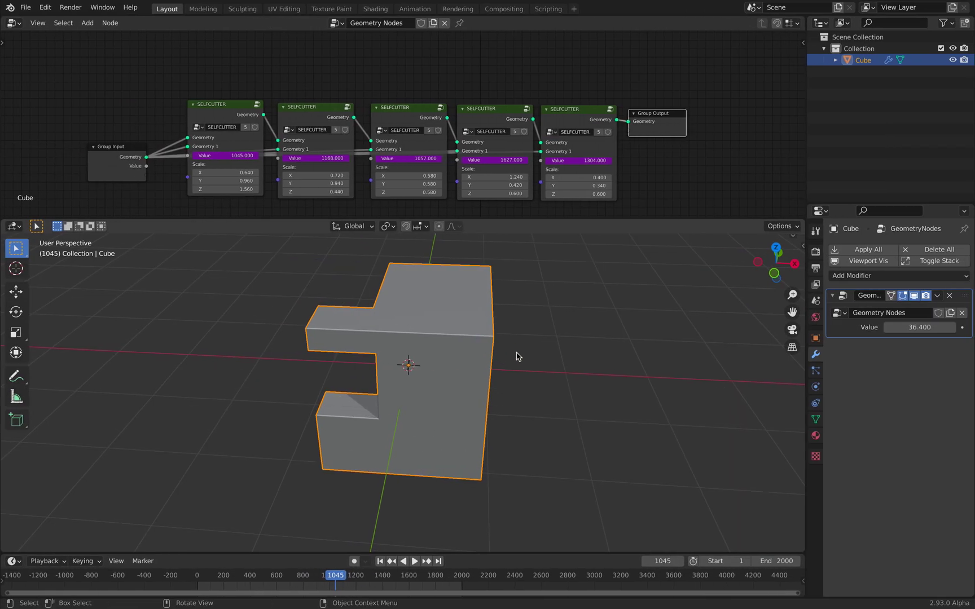
pyautogui.moveTo(537, 355); pyautogui.dragTo(561, 322, button='middle')
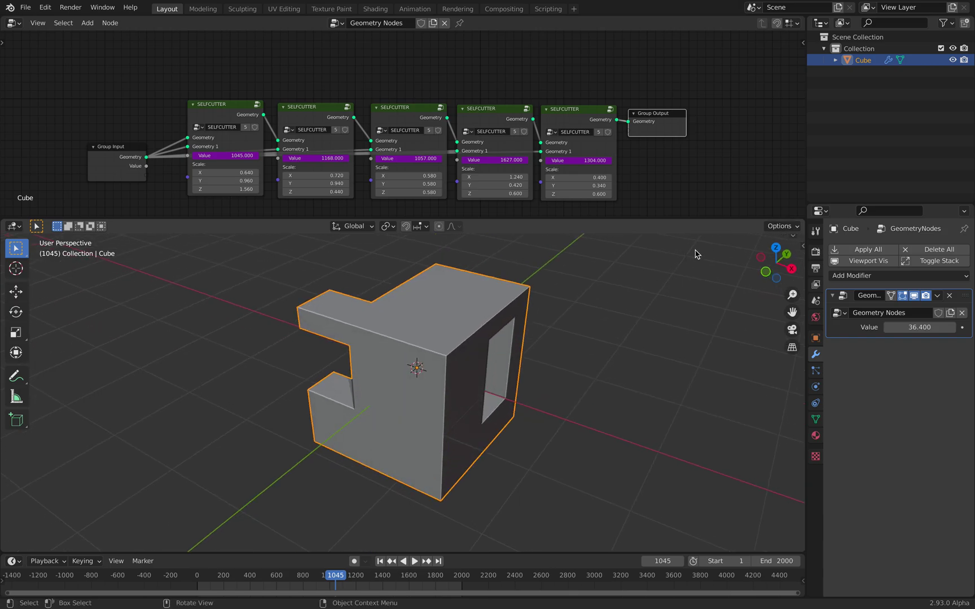
# Split the 3D viewport into two side-by-side views
pyautogui.moveTo(802, 220); pyautogui.dragTo(434, 254)
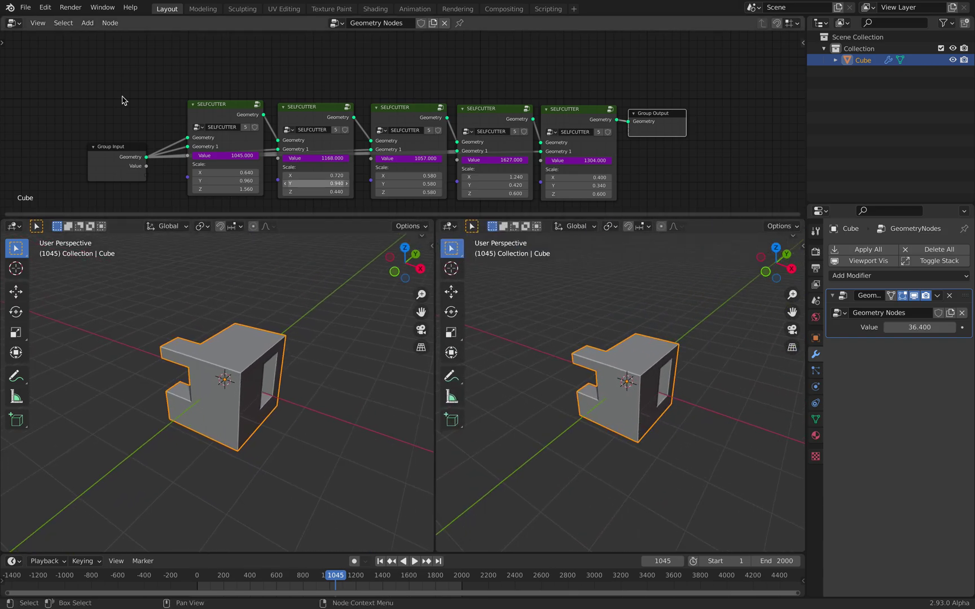
pyautogui.click(26, 7)
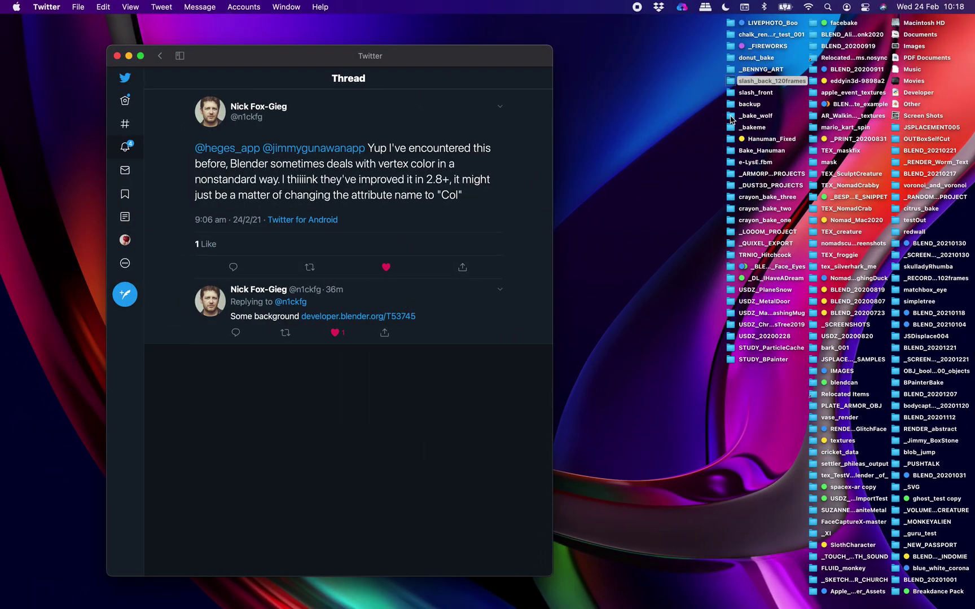
pyautogui.click(731, 117)
pyautogui.click(127, 60)
pyautogui.click(127, 58)
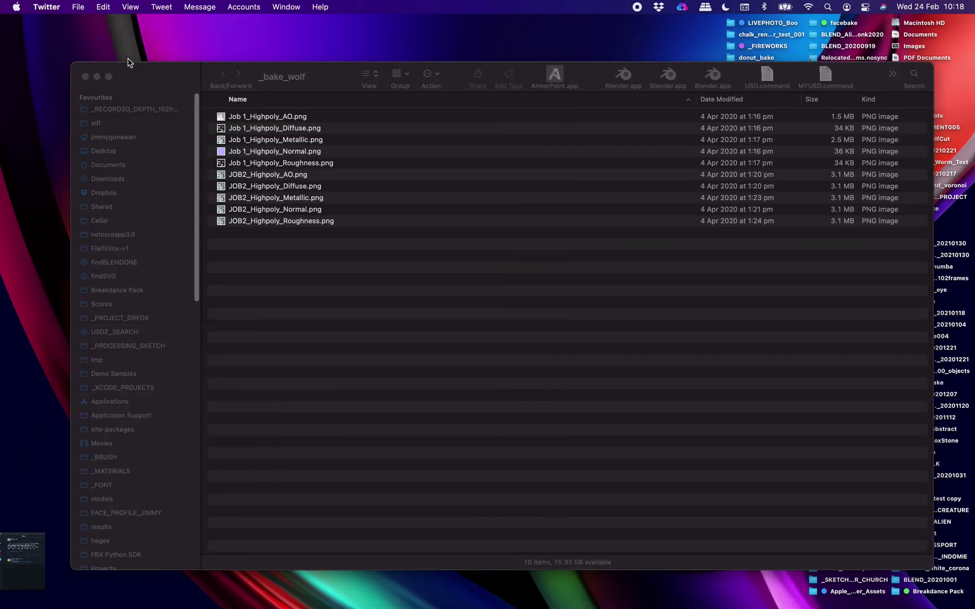
pyautogui.click(123, 158)
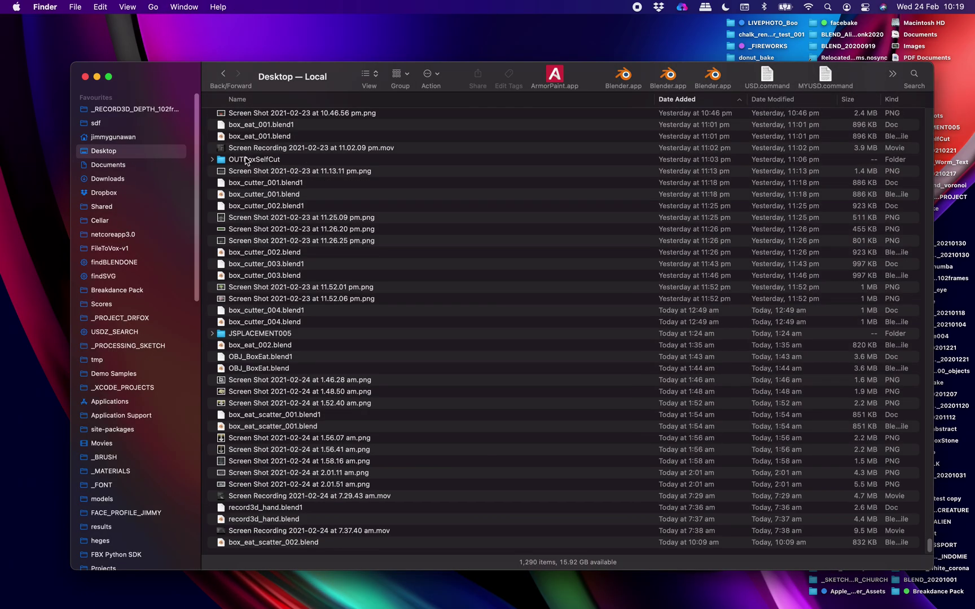
pyautogui.doubleClick(262, 334)
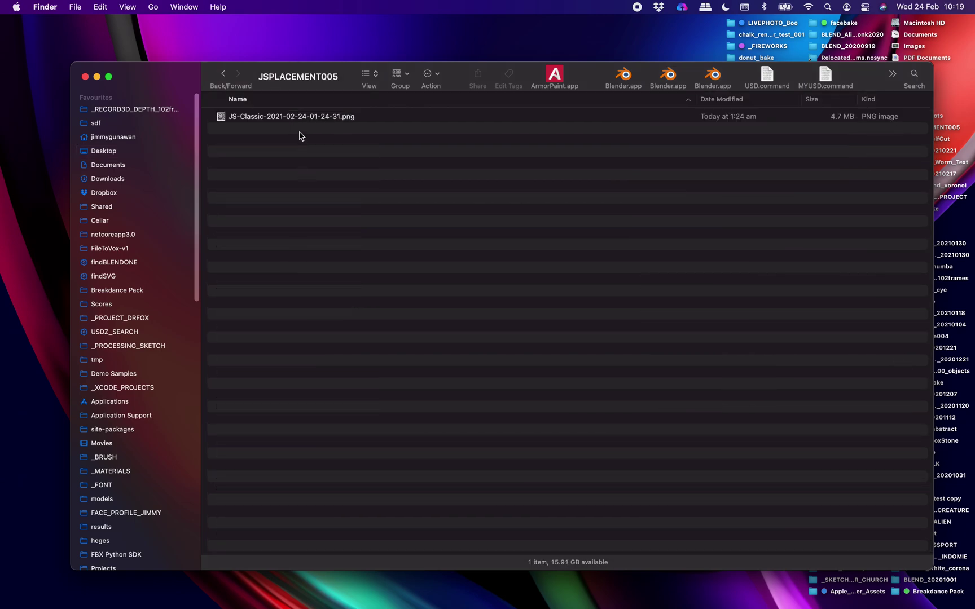
pyautogui.click(302, 117)
pyautogui.press('space')
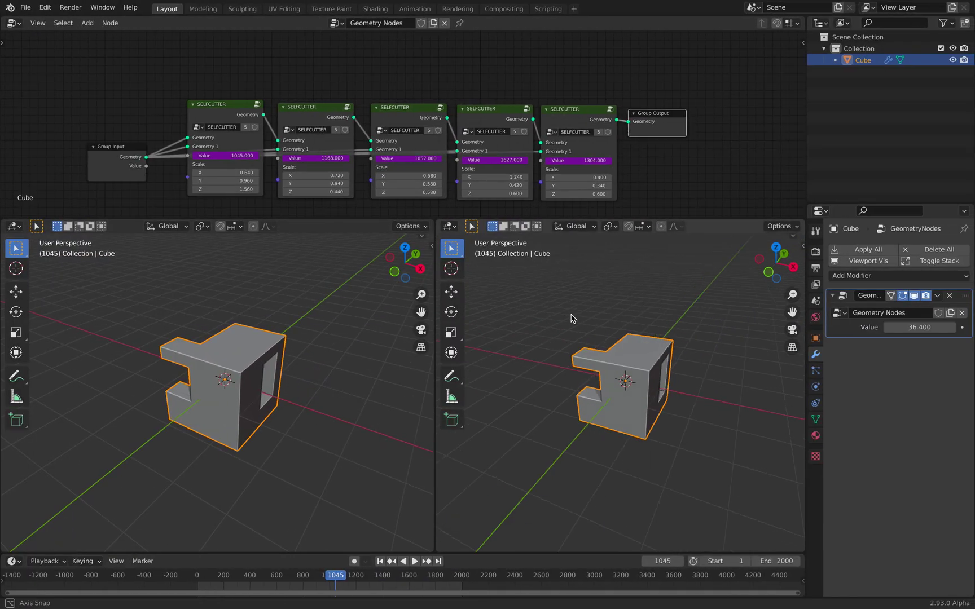
# Switch back to Blender and join the two 3D viewports into one
pyautogui.moveTo(571, 318); pyautogui.dragTo(456, 242, button='middle')
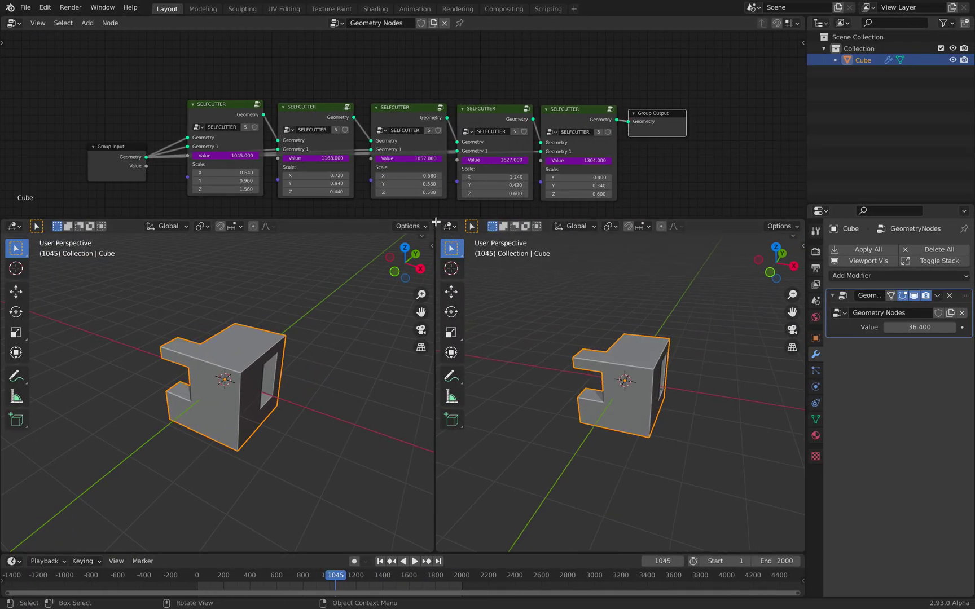
pyautogui.moveTo(441, 220); pyautogui.dragTo(564, 294)
# Play and scrub the animation to view further cube variations, stopping at frame 1181
pyautogui.press('space')
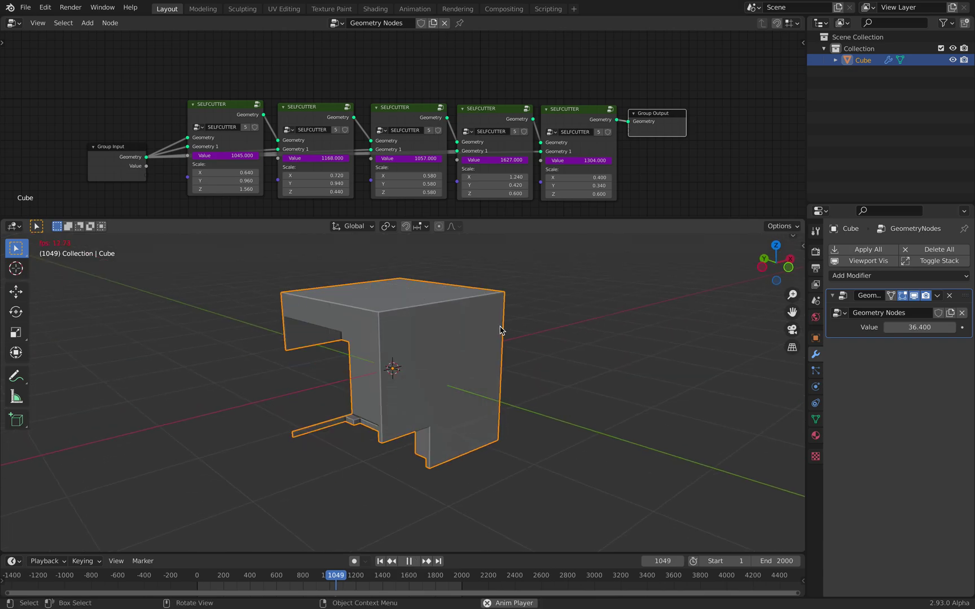
pyautogui.moveTo(621, 335); pyautogui.dragTo(585, 348, button='middle')
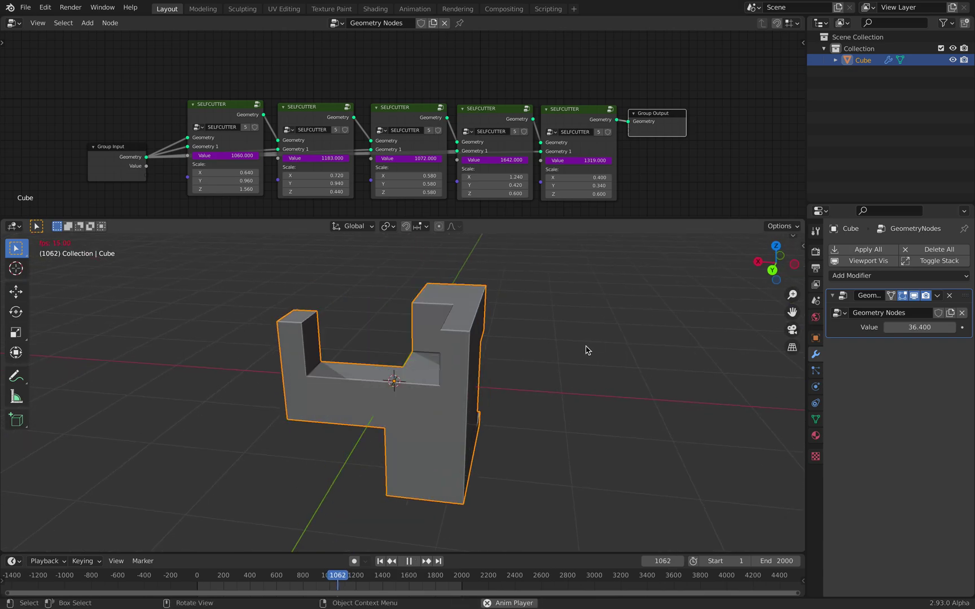
pyautogui.moveTo(508, 576); pyautogui.dragTo(320, 581)
pyautogui.press('space')
# Examine the chain of five SELFCUTTER node groups and the cut cube it generates
pyautogui.moveTo(470, 450)
pyautogui.mouseDown(button='middle')
pyautogui.moveTo(376, 434)
pyautogui.moveTo(485, 403)
pyautogui.moveTo(460, 460)
pyautogui.mouseUp(button='middle')
pyautogui.moveTo(349, 145); pyautogui.dragTo(360, 135, button='middle')
pyautogui.scroll(3, 338, 128)
pyautogui.moveTo(283, 111); pyautogui.dragTo(261, 99, button='middle')
pyautogui.scroll(-2, 298, 91)
pyautogui.moveTo(393, 351); pyautogui.dragTo(416, 339, button='middle')
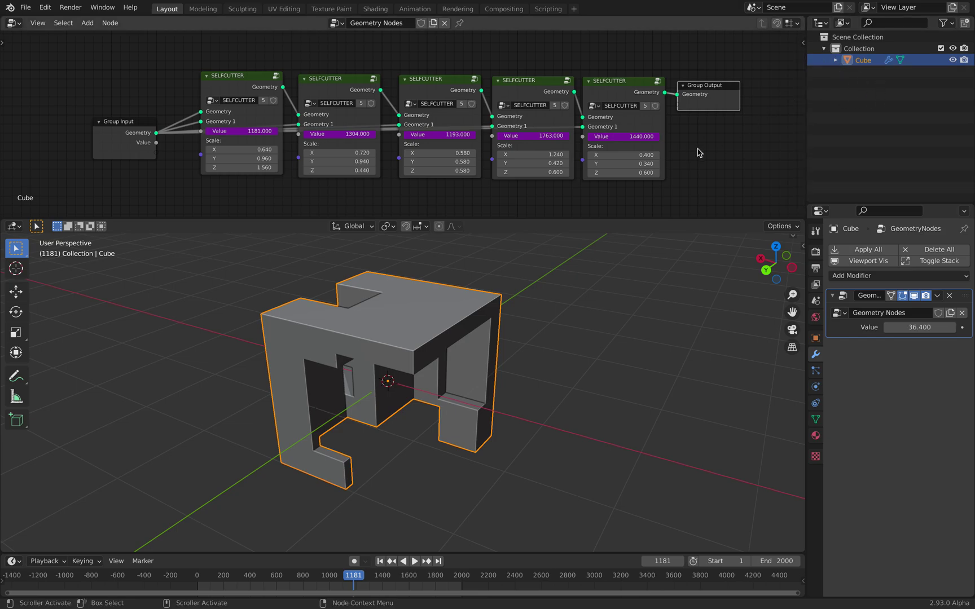
# Add an Ico Sphere and place it beside the cut cube
pyautogui.click(552, 319)
pyautogui.hotkey('shift', 'a')
pyautogui.moveTo(553, 319)
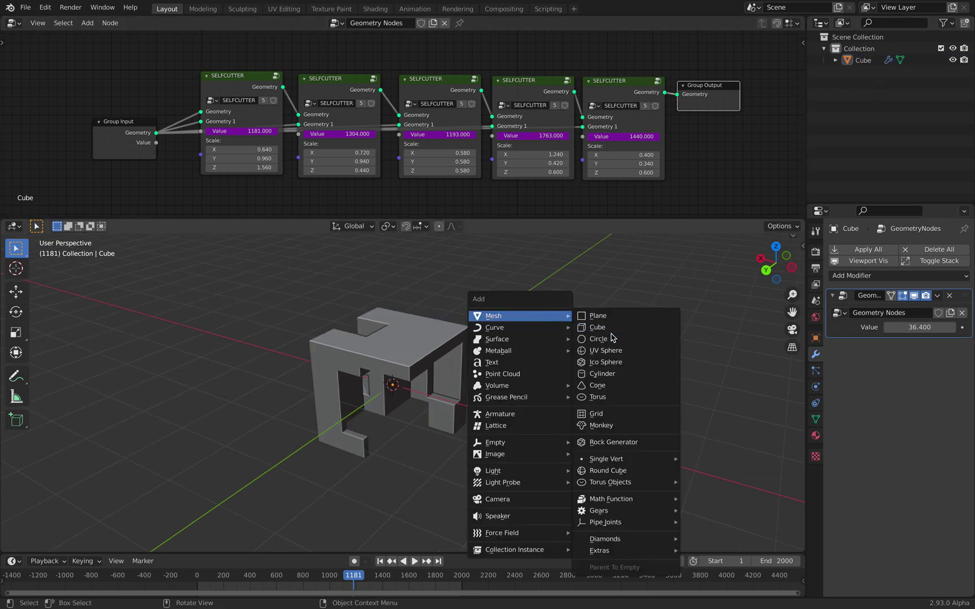
pyautogui.click(608, 363)
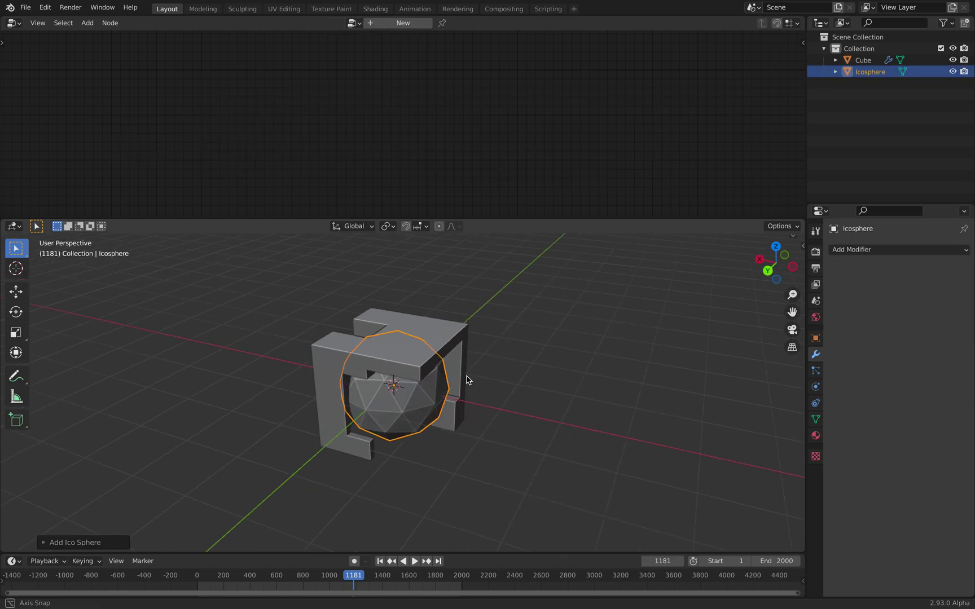
pyautogui.press('g')
pyautogui.click(586, 399)
# Give the icosphere a Geometry Nodes modifier using the existing Geometry Nodes tree, and reposition the sphere slightly
pyautogui.click(879, 250)
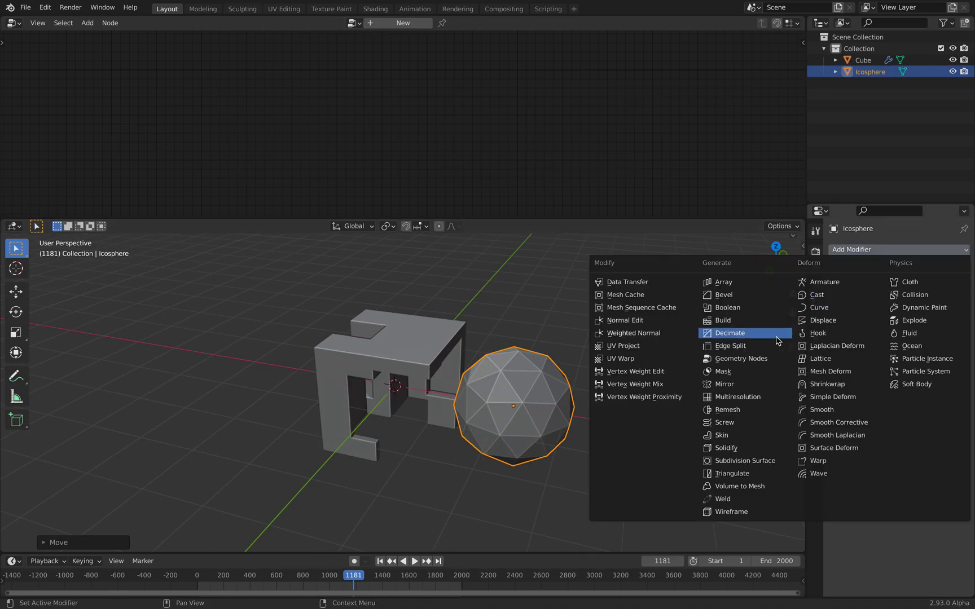
pyautogui.click(774, 359)
pyautogui.click(840, 313)
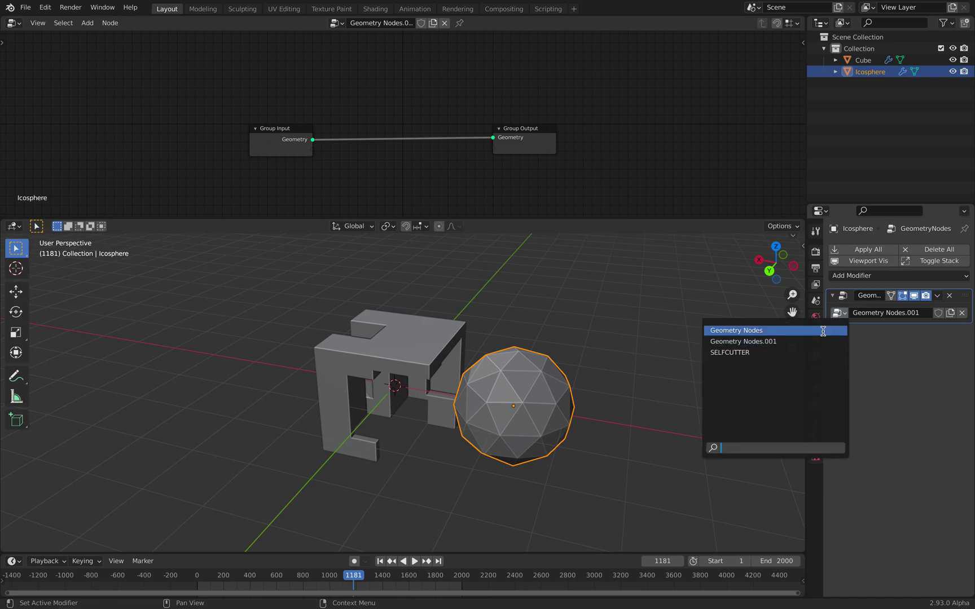
pyautogui.click(824, 334)
pyautogui.moveTo(637, 337); pyautogui.dragTo(600, 362, button='middle')
pyautogui.click(556, 364)
# Play the animation to compare the cuts on the cube and the icosphere, stopping at frame 1197
pyautogui.press('space')
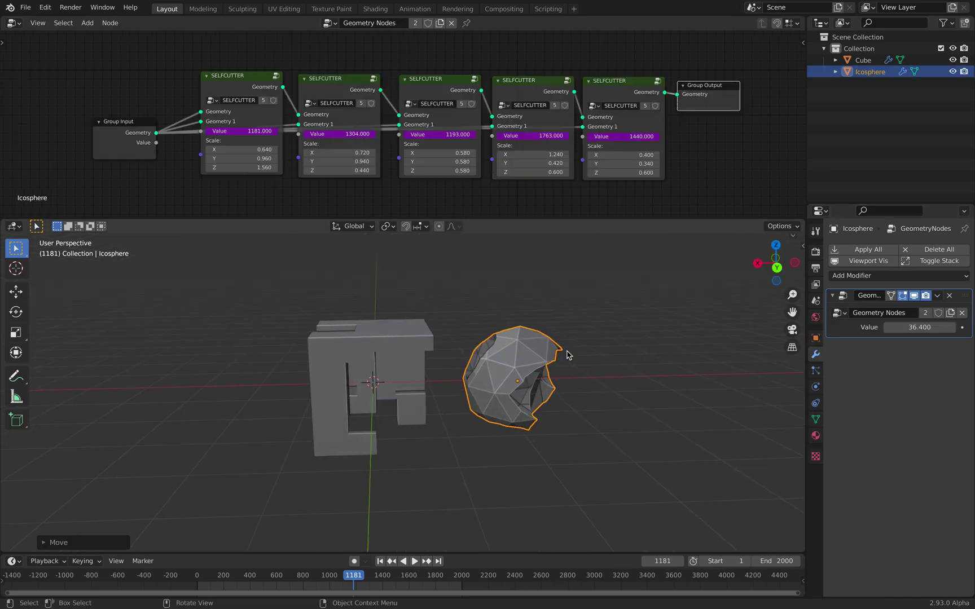
pyautogui.moveTo(637, 328); pyautogui.dragTo(442, 408, button='middle')
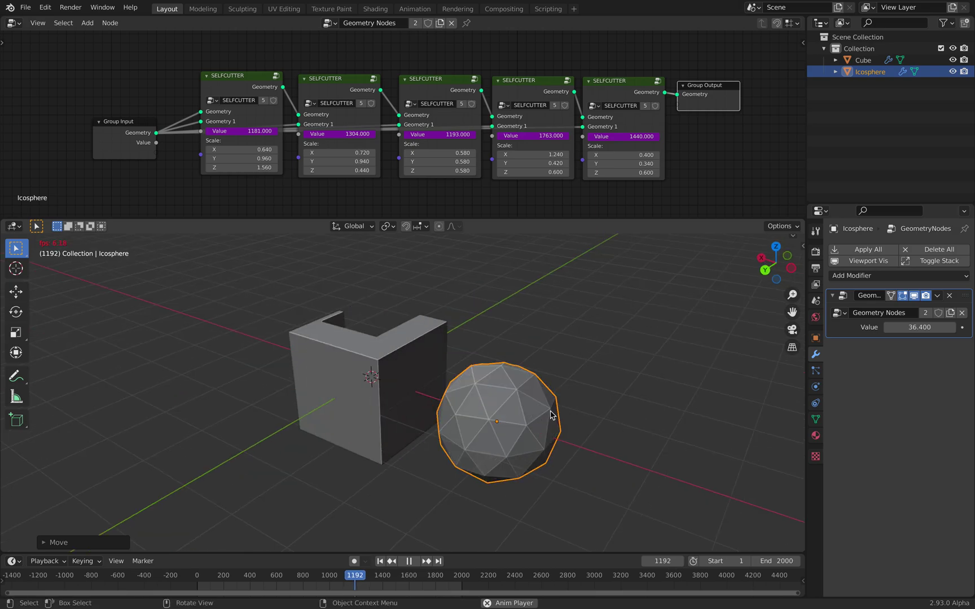
pyautogui.press('space')
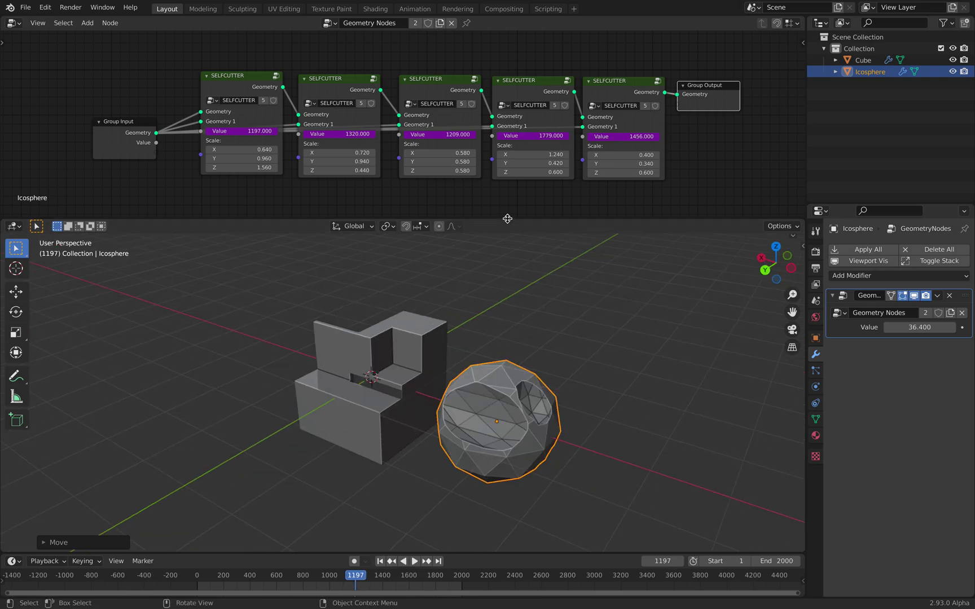
# Enlarge the node editor and select the Cube to show its node tree
pyautogui.moveTo(509, 221); pyautogui.dragTo(508, 280)
pyautogui.click(429, 381)
pyautogui.moveTo(428, 381); pyautogui.dragTo(386, 396, button='middle')
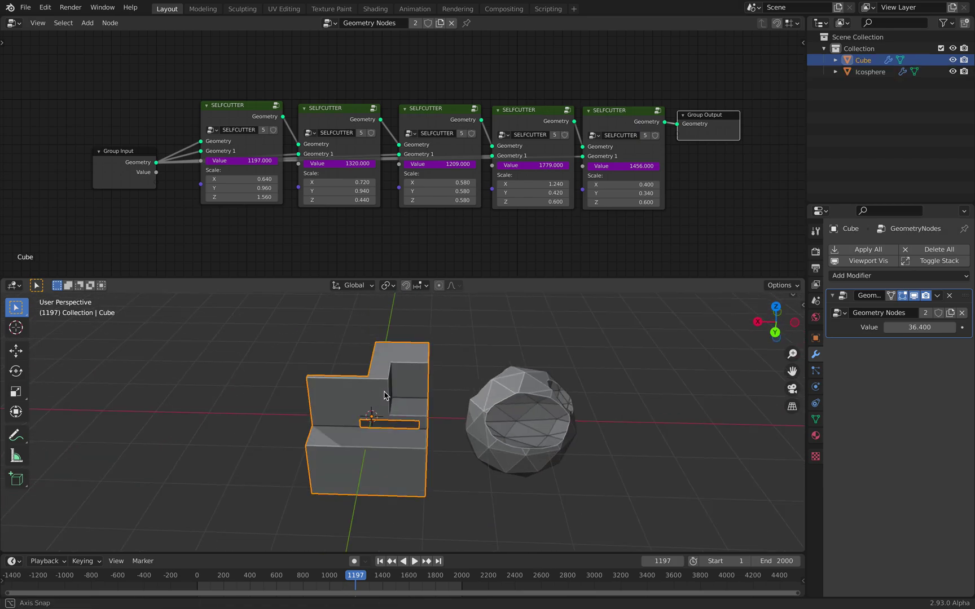
# Spread the five SELFCUTTER nodes further apart and widen the node editor and viewport
pyautogui.scroll(2, 237, 206)
pyautogui.moveTo(208, 97); pyautogui.dragTo(192, 99)
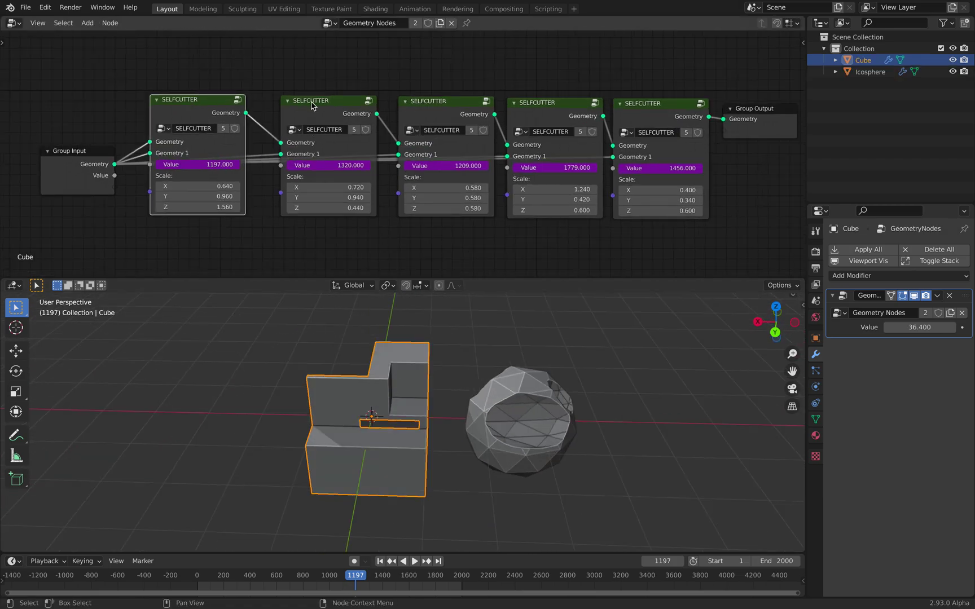
pyautogui.moveTo(312, 102); pyautogui.dragTo(298, 99)
pyautogui.scroll(1, 317, 116)
pyautogui.moveTo(423, 102); pyautogui.dragTo(417, 98)
pyautogui.moveTo(553, 101); pyautogui.dragTo(543, 91)
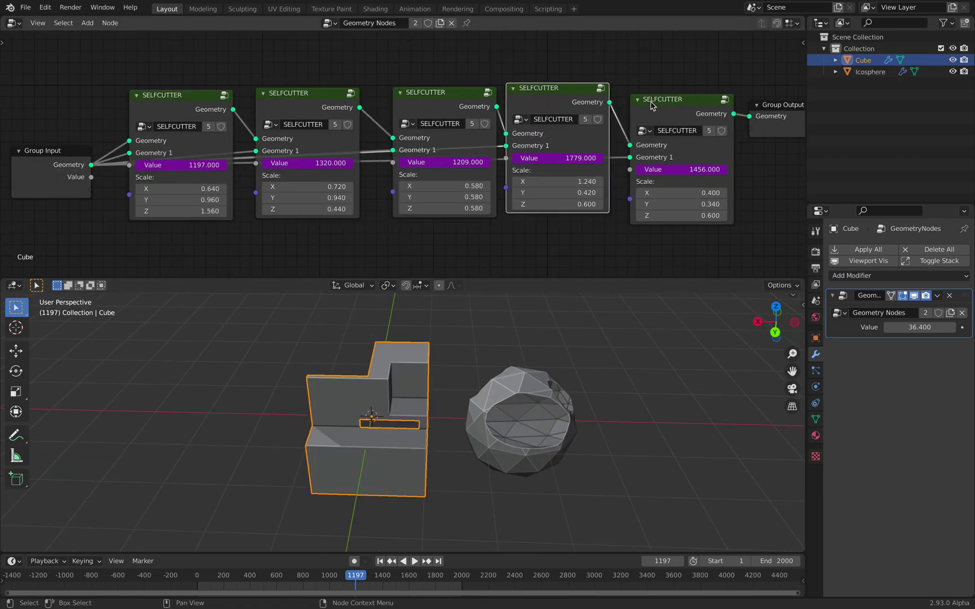
pyautogui.moveTo(651, 101); pyautogui.dragTo(650, 104)
pyautogui.moveTo(542, 92); pyautogui.dragTo(546, 92, button='middle')
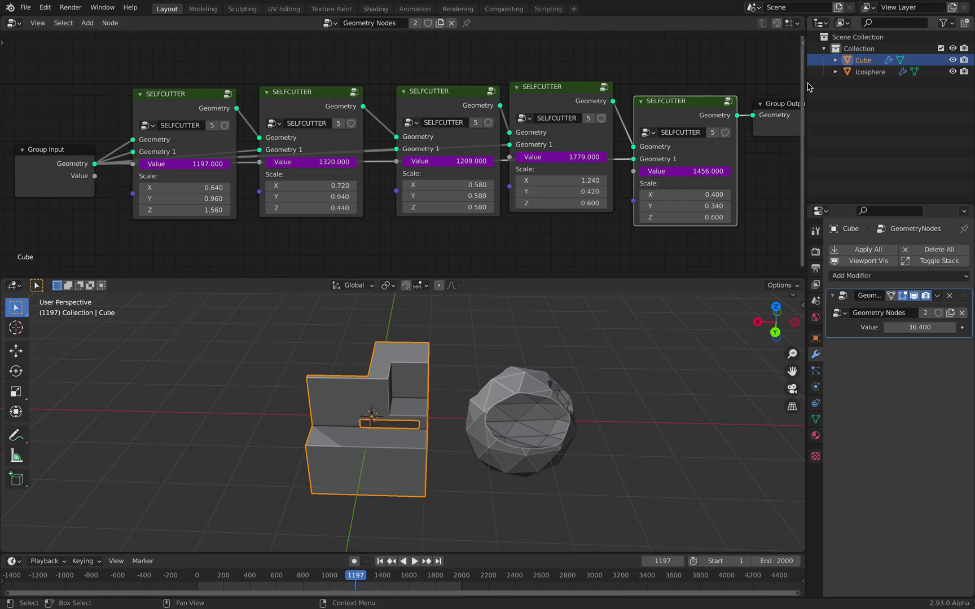
pyautogui.moveTo(806, 84); pyautogui.dragTo(841, 84)
pyautogui.scroll(-1, 350, 135)
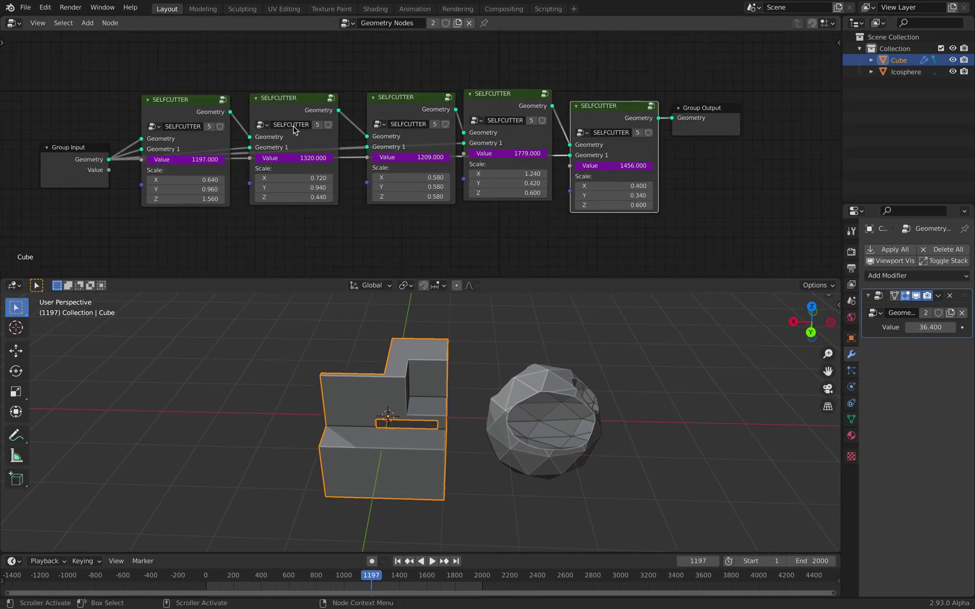
# Select the first SELFCUTTER node and examine the cut cube from different sides
pyautogui.click(188, 107)
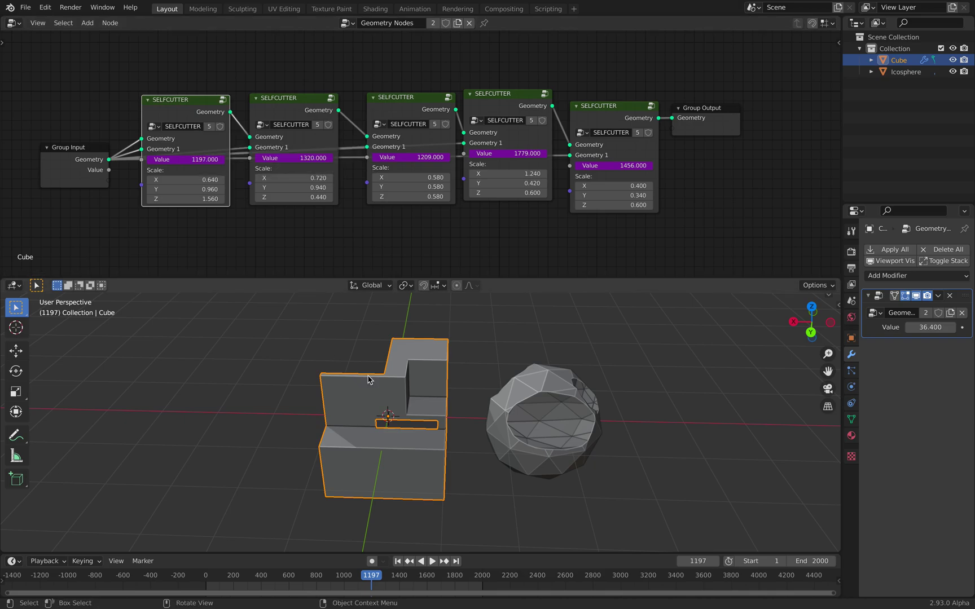
pyautogui.moveTo(412, 386); pyautogui.dragTo(517, 373, button='middle')
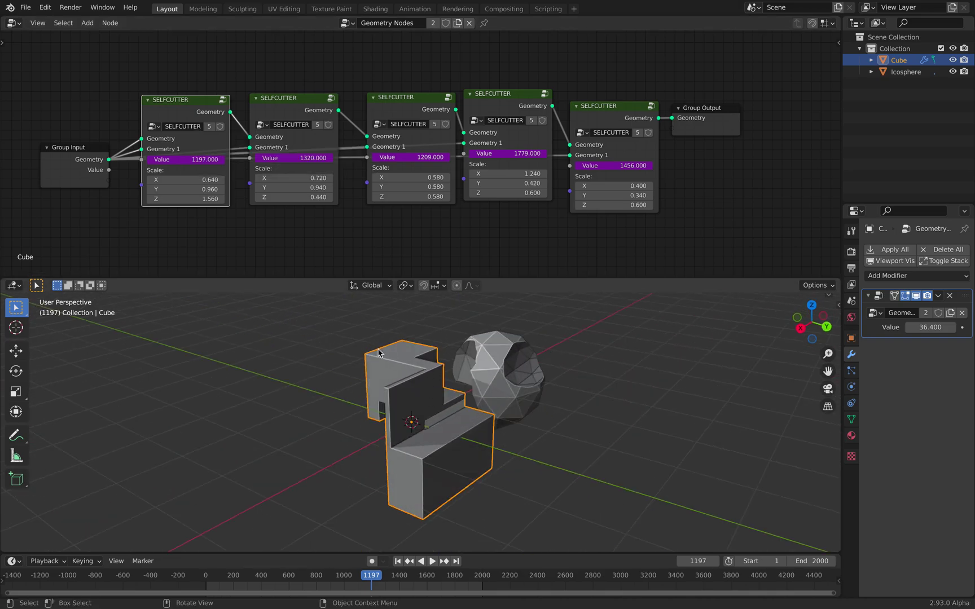
pyautogui.moveTo(378, 353); pyautogui.dragTo(204, 139, button='middle')
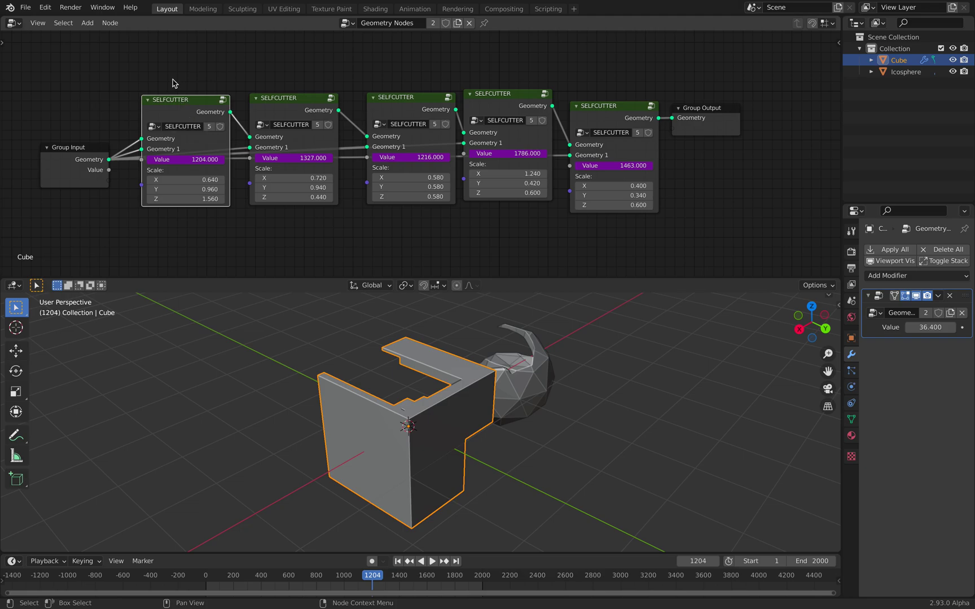
# Open the first SELFCUTTER node group for editing and make the node editor taller to show its contents
pyautogui.moveTo(234, 180); pyautogui.dragTo(317, 183, button='middle')
pyautogui.scroll(1, 262, 107)
pyautogui.moveTo(252, 105); pyautogui.dragTo(332, 165, button='middle')
pyautogui.scroll(1, 284, 97)
pyautogui.press('Tab')
pyautogui.scroll(-5, 296, 105)
pyautogui.moveTo(471, 276); pyautogui.dragTo(471, 332)
pyautogui.press('Home')
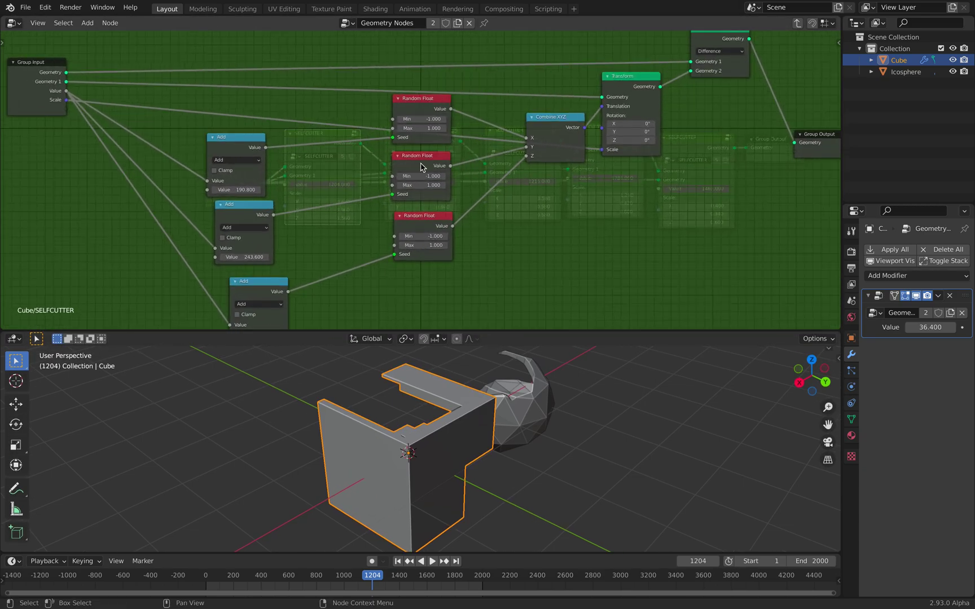
# Rearrange the Combine XYZ, Transform, Boolean and Group Output nodes inside the SELFCUTTER group
pyautogui.moveTo(564, 123); pyautogui.dragTo(538, 122)
pyautogui.moveTo(625, 77); pyautogui.dragTo(616, 78)
pyautogui.moveTo(644, 84); pyautogui.dragTo(636, 102, button='middle')
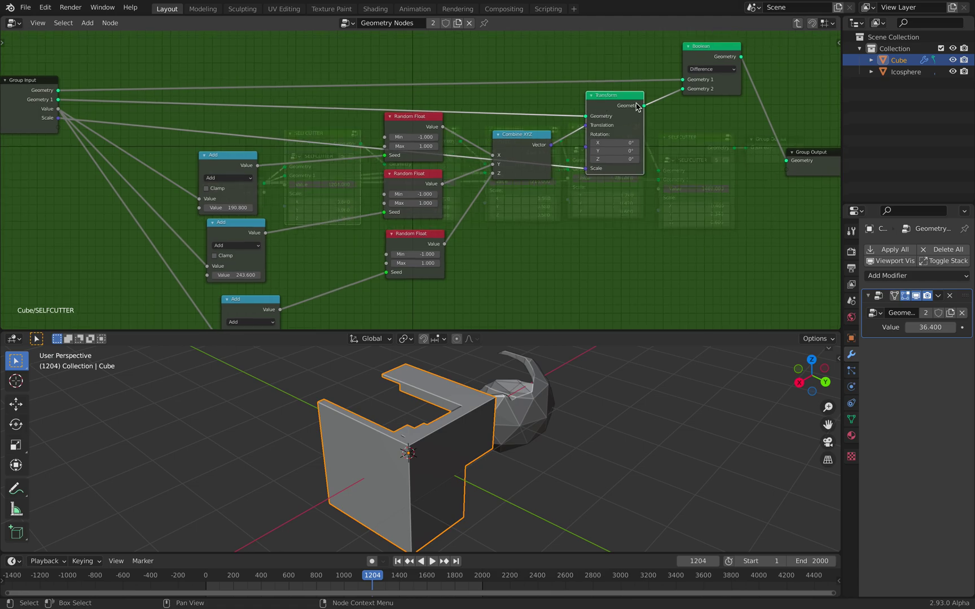
pyautogui.moveTo(689, 56); pyautogui.dragTo(711, 44)
pyautogui.moveTo(827, 163); pyautogui.dragTo(815, 156)
pyautogui.moveTo(610, 131); pyautogui.dragTo(623, 134, button='middle')
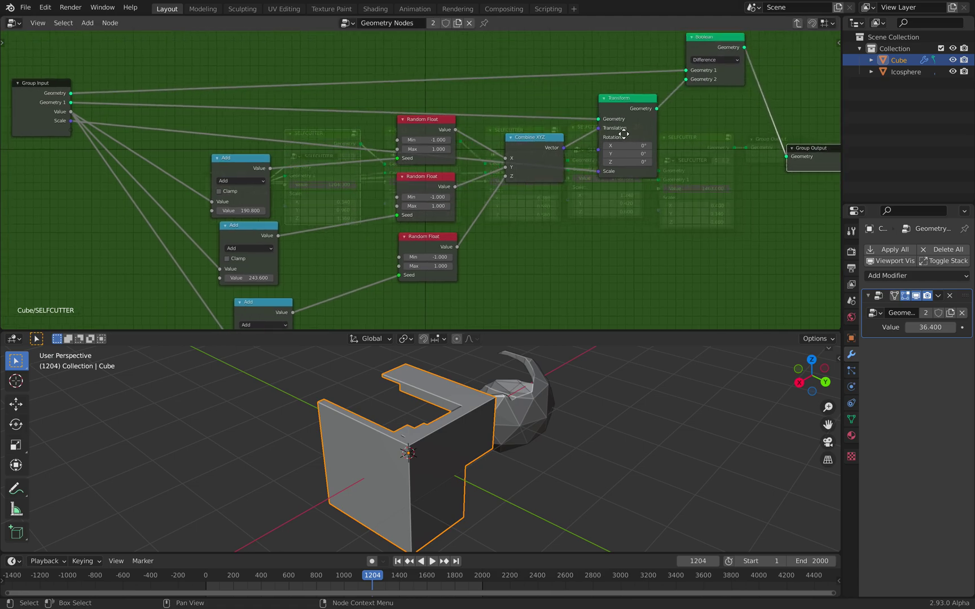
pyautogui.click(36, 81)
pyautogui.press('Home')
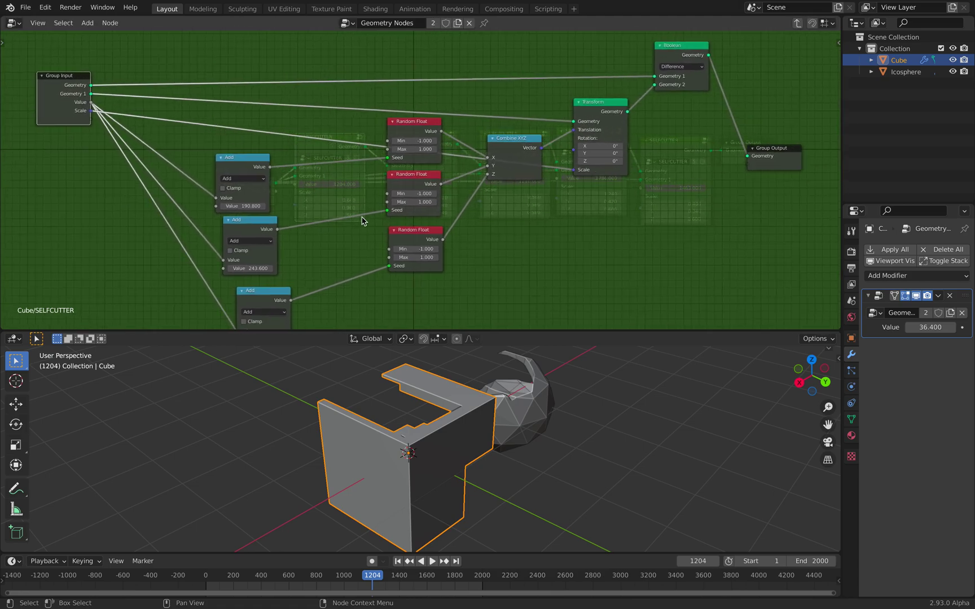
# Make the node editor taller and reposition the group's Group Input and Boolean nodes
pyautogui.moveTo(505, 331); pyautogui.dragTo(505, 367)
pyautogui.scroll(1, 92, 91)
pyautogui.moveTo(43, 91); pyautogui.dragTo(49, 86)
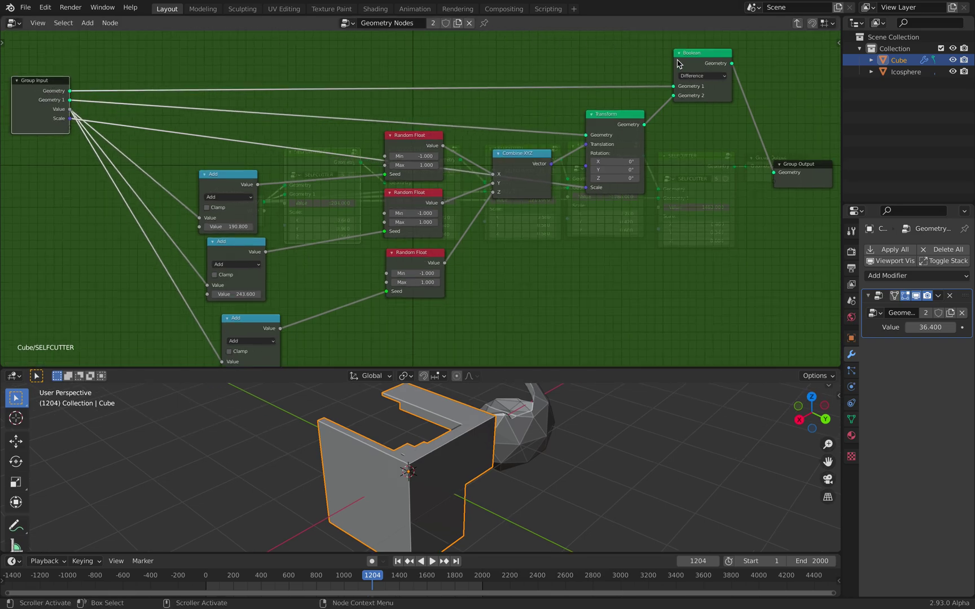
pyautogui.moveTo(679, 63); pyautogui.dragTo(683, 60)
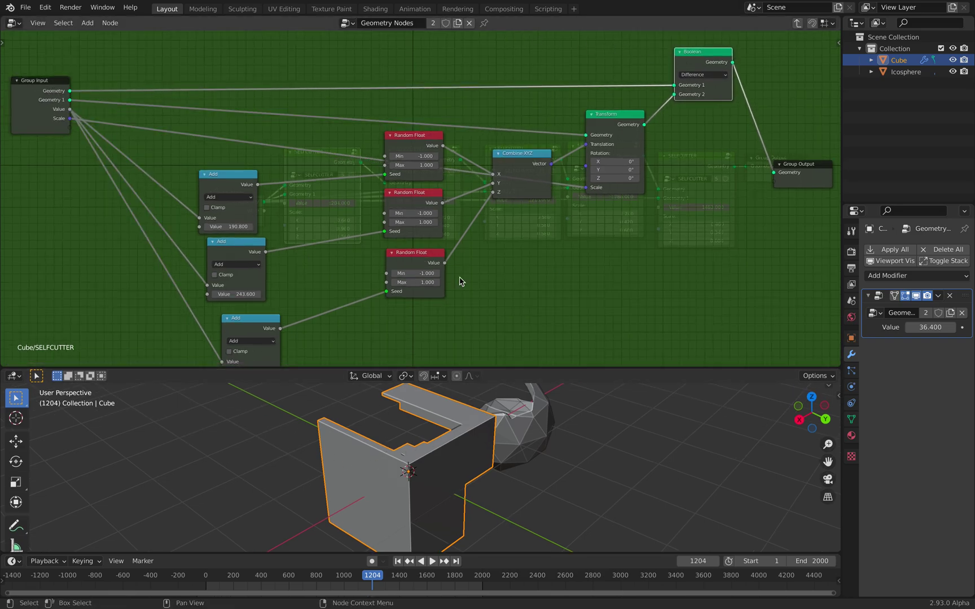
pyautogui.scroll(1, 699, 74)
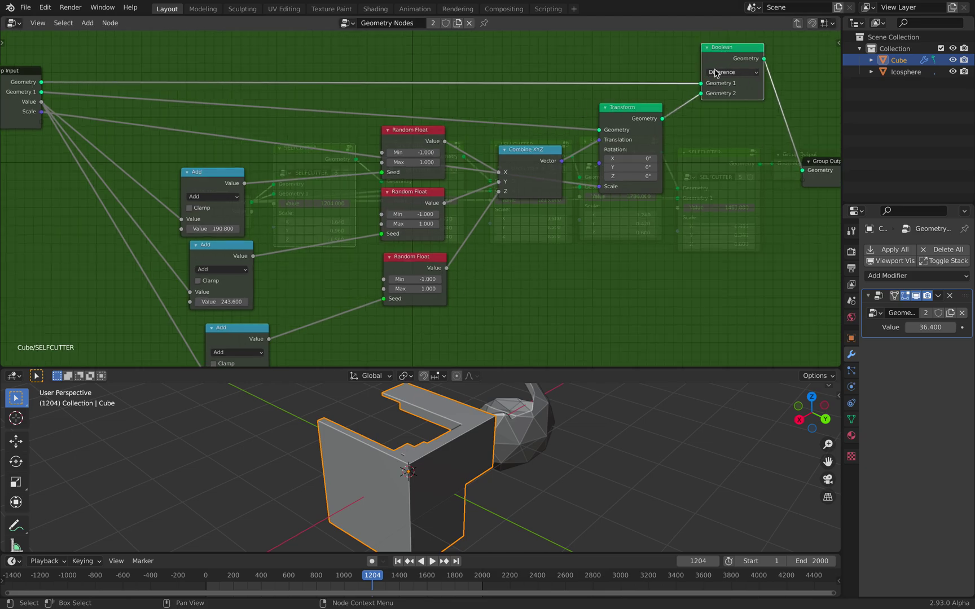
pyautogui.scroll(-1, 716, 73)
# Inspect the cut shapes from another angle and move the Transform, Group Output and Boolean nodes closer together
pyautogui.moveTo(429, 463); pyautogui.dragTo(472, 418, button='middle')
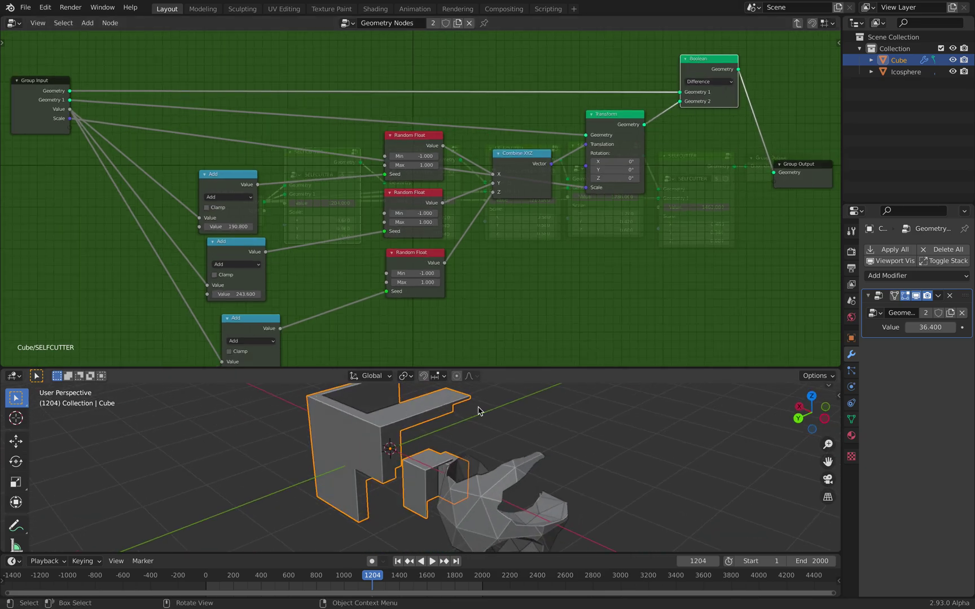
pyautogui.scroll(1, 593, 304)
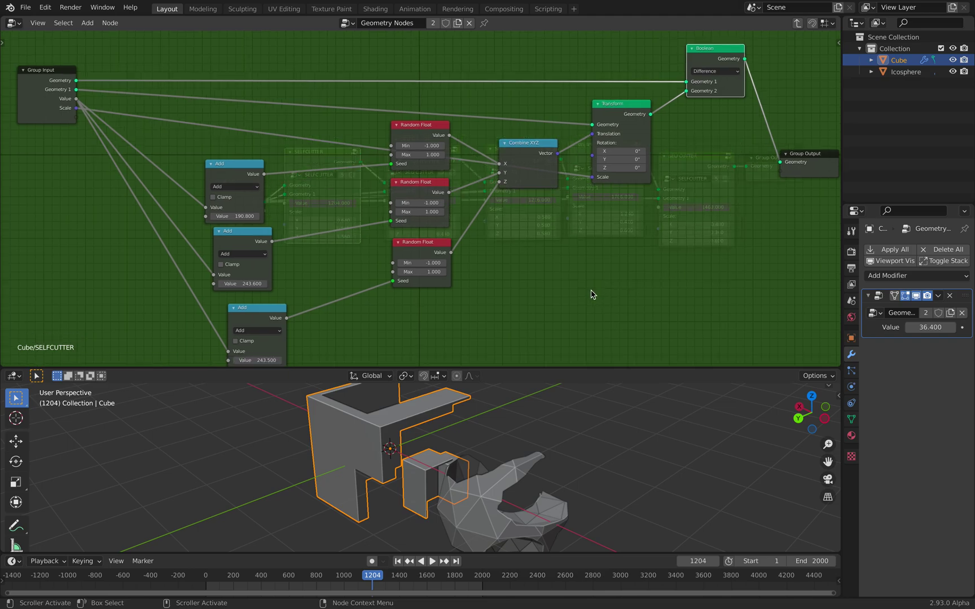
pyautogui.scroll(1, 555, 291)
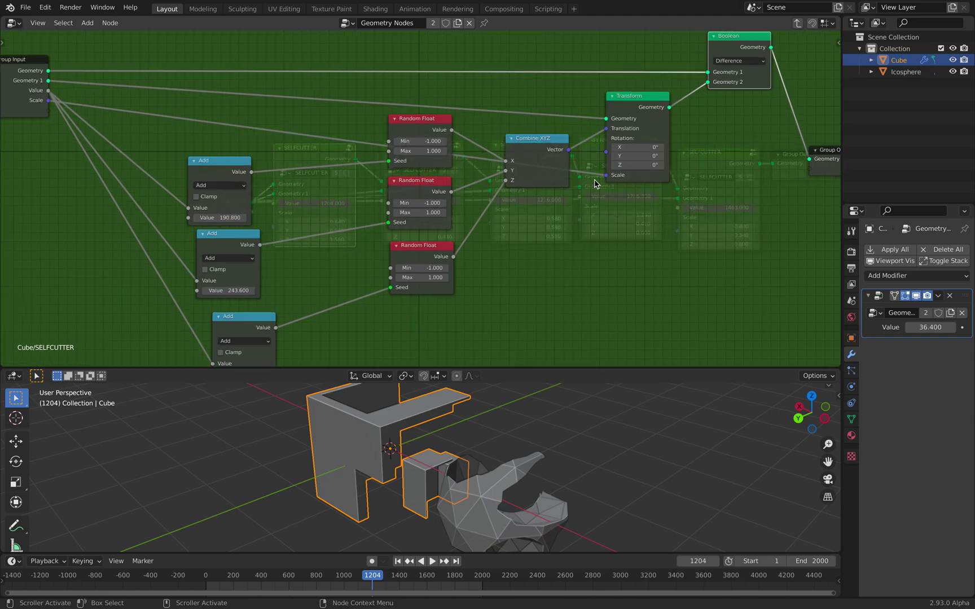
pyautogui.scroll(-1, 592, 191)
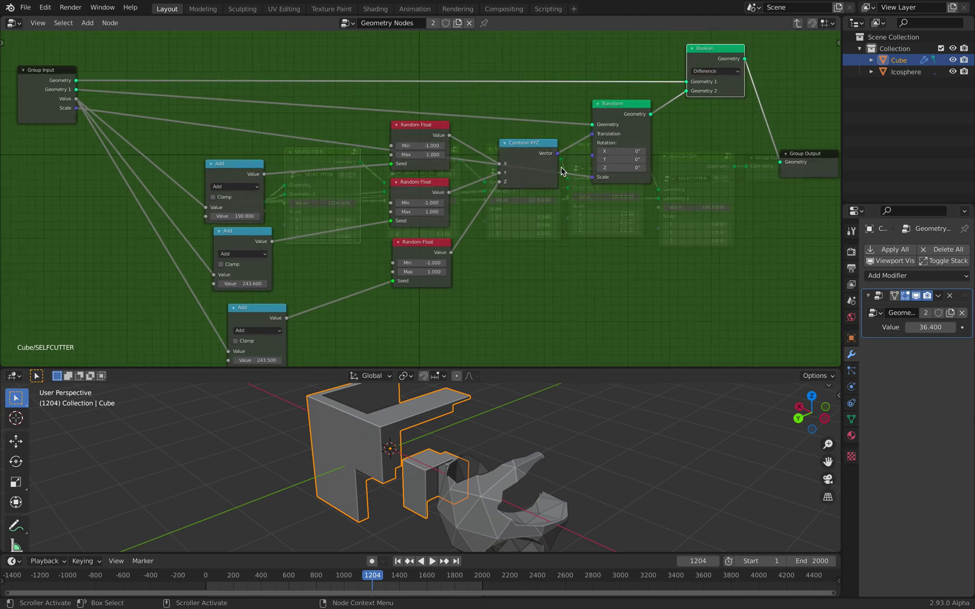
pyautogui.moveTo(610, 116); pyautogui.dragTo(607, 113)
pyautogui.moveTo(807, 155); pyautogui.dragTo(792, 144)
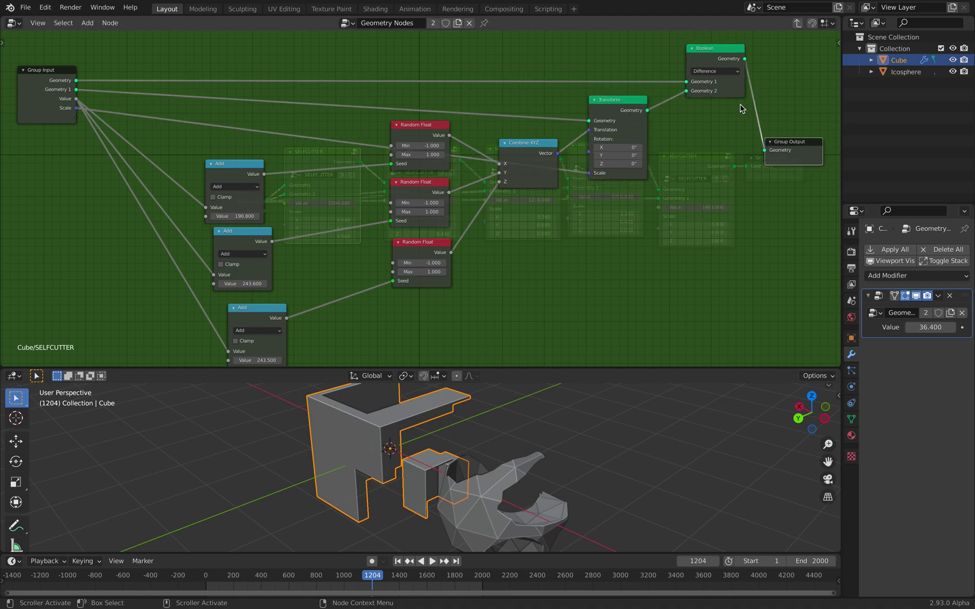
pyautogui.moveTo(721, 55); pyautogui.dragTo(718, 66)
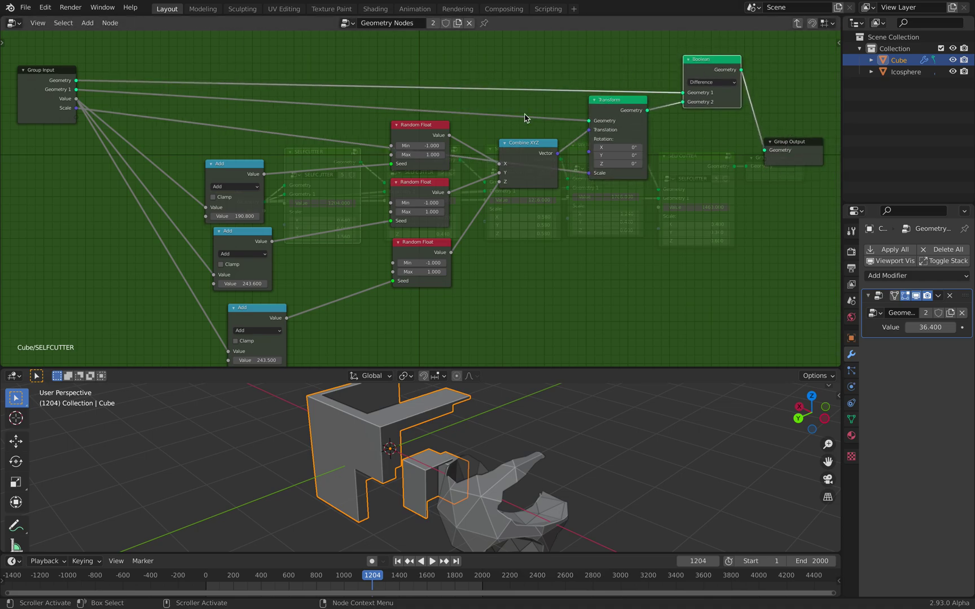
# Space out the three Random Float nodes that feed Combine XYZ
pyautogui.scroll(1, 370, 138)
pyautogui.moveTo(412, 122); pyautogui.dragTo(412, 123)
pyautogui.moveTo(421, 190); pyautogui.dragTo(413, 194)
pyautogui.moveTo(426, 249); pyautogui.dragTo(418, 256)
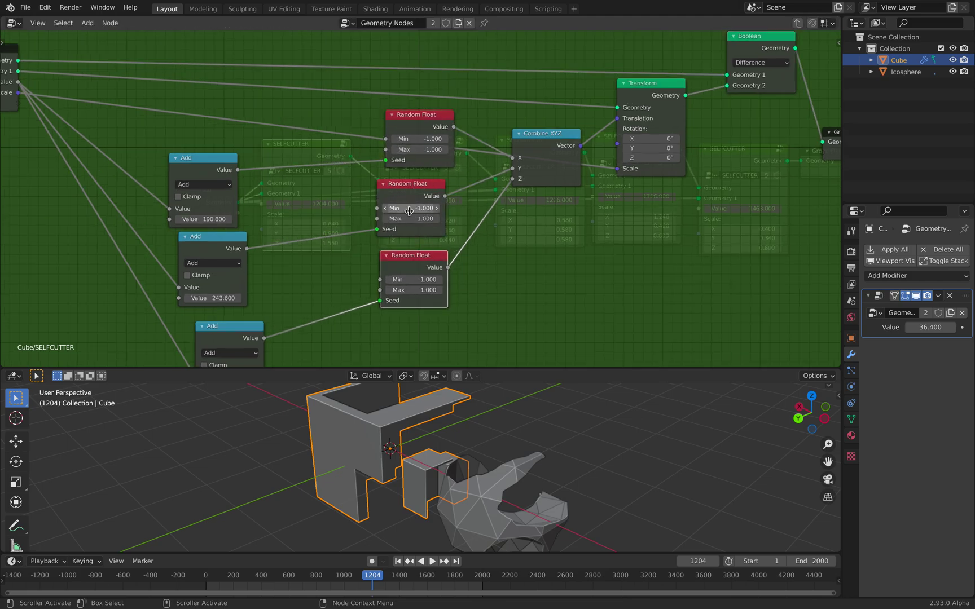
pyautogui.moveTo(209, 209); pyautogui.dragTo(237, 187, button='middle')
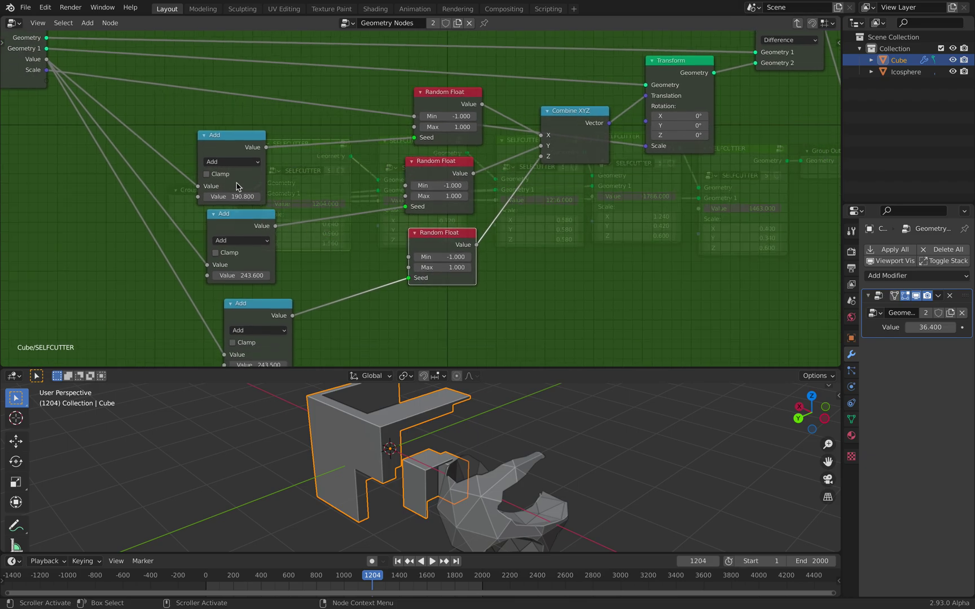
# Change the three Add nodes' seed offsets to 247.400, 268.200 and 279.900
pyautogui.moveTo(231, 197); pyautogui.dragTo(271, 274)
pyautogui.moveTo(294, 242); pyautogui.dragTo(279, 207, button='middle')
pyautogui.moveTo(246, 328); pyautogui.dragTo(273, 329)
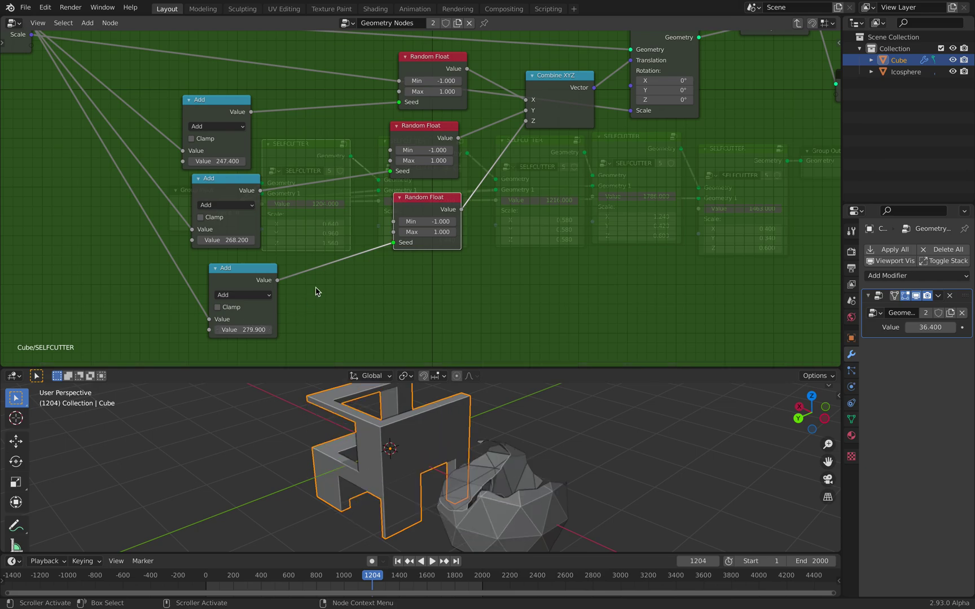
# Reposition the Combine XYZ and Transform nodes within the SELFCUTTER group
pyautogui.moveTo(334, 216); pyautogui.dragTo(331, 227, button='middle')
pyautogui.moveTo(555, 107); pyautogui.dragTo(541, 112)
pyautogui.moveTo(323, 161); pyautogui.dragTo(292, 207, button='middle')
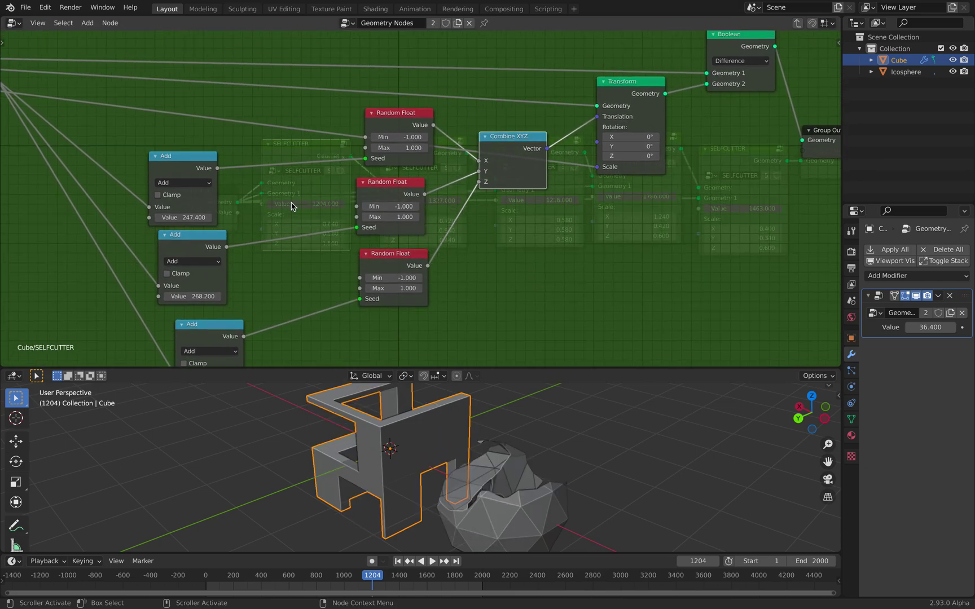
pyautogui.moveTo(626, 106); pyautogui.dragTo(624, 115)
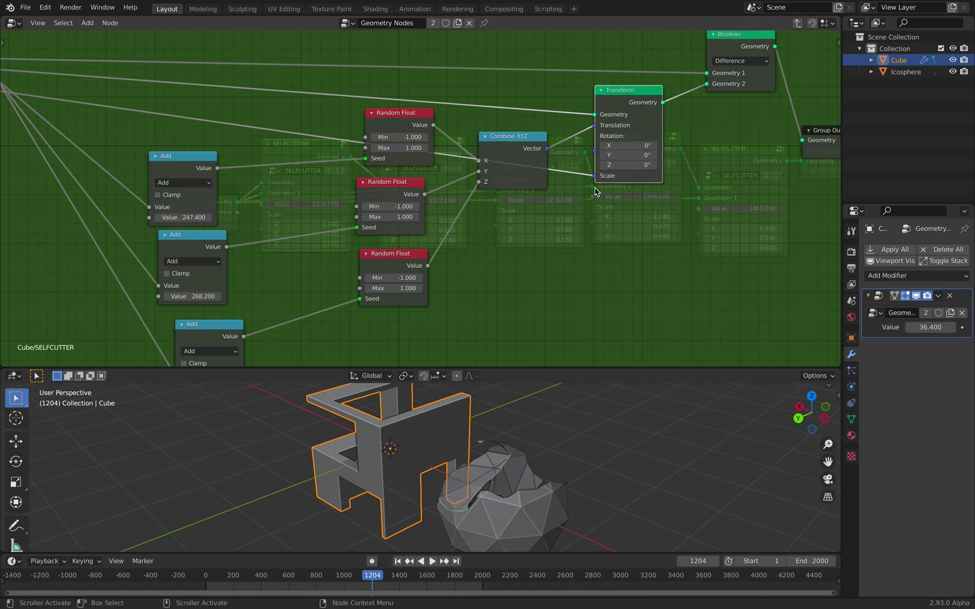
# Try a Transform rotation of X 4.8°, Y 64.4°, Z 22.6° with an enlarged viewport, playing the animation briefly
pyautogui.moveTo(594, 367); pyautogui.dragTo(594, 290)
pyautogui.moveTo(633, 106); pyautogui.dragTo(649, 126)
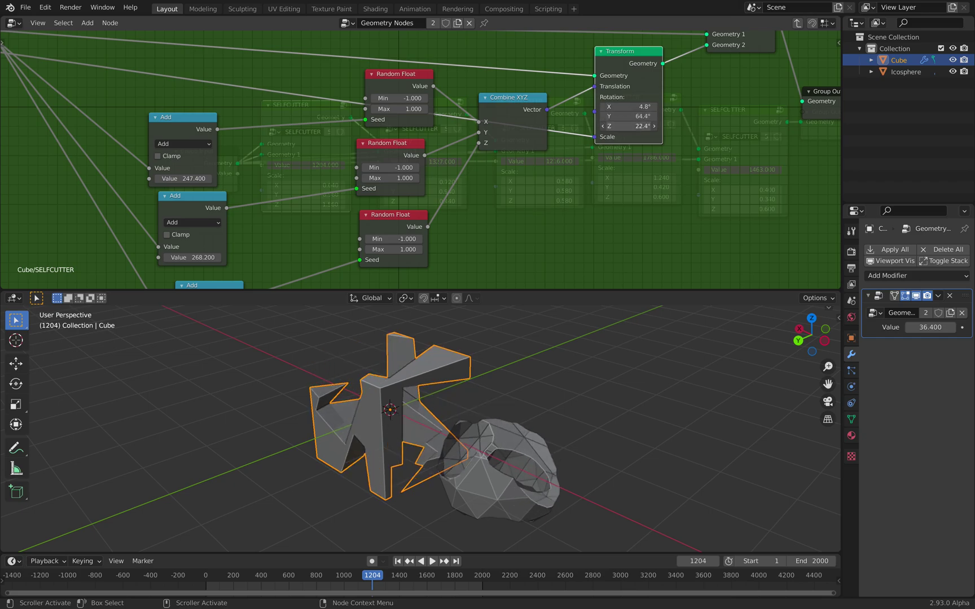
pyautogui.moveTo(598, 316); pyautogui.dragTo(496, 368, button='middle')
pyautogui.press('space')
pyautogui.press('space')
# Delete the icosphere from the scene
pyautogui.click(526, 418)
pyautogui.press('Delete')
pyautogui.moveTo(498, 418); pyautogui.dragTo(621, 380, button='middle')
# Play the cube's cutting animation while viewing it from several angles, then select the cube and continue to frame 1228
pyautogui.press('space')
pyautogui.moveTo(513, 371); pyautogui.dragTo(542, 383, button='middle')
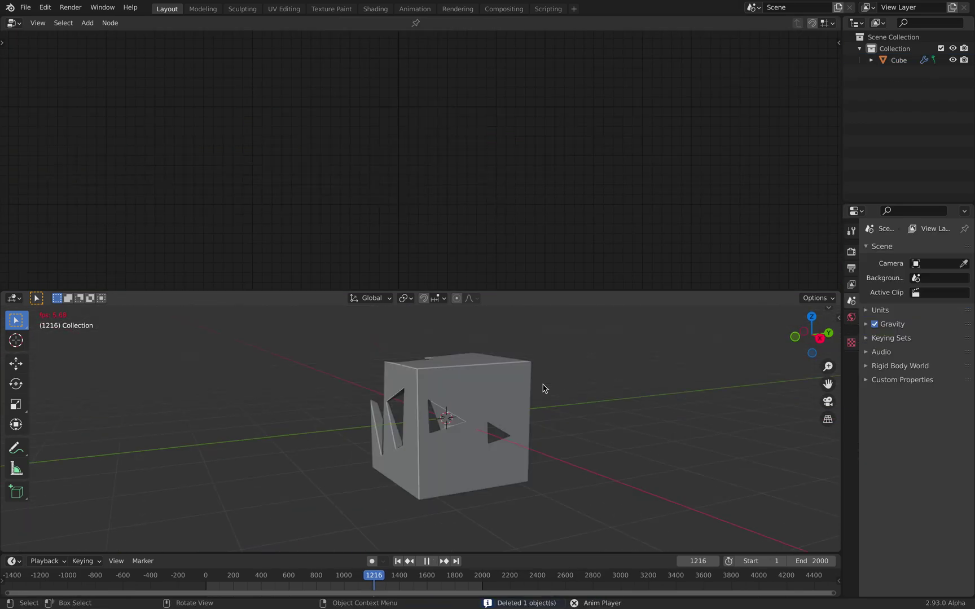
pyautogui.press('space')
pyautogui.click(482, 397)
pyautogui.press('space')
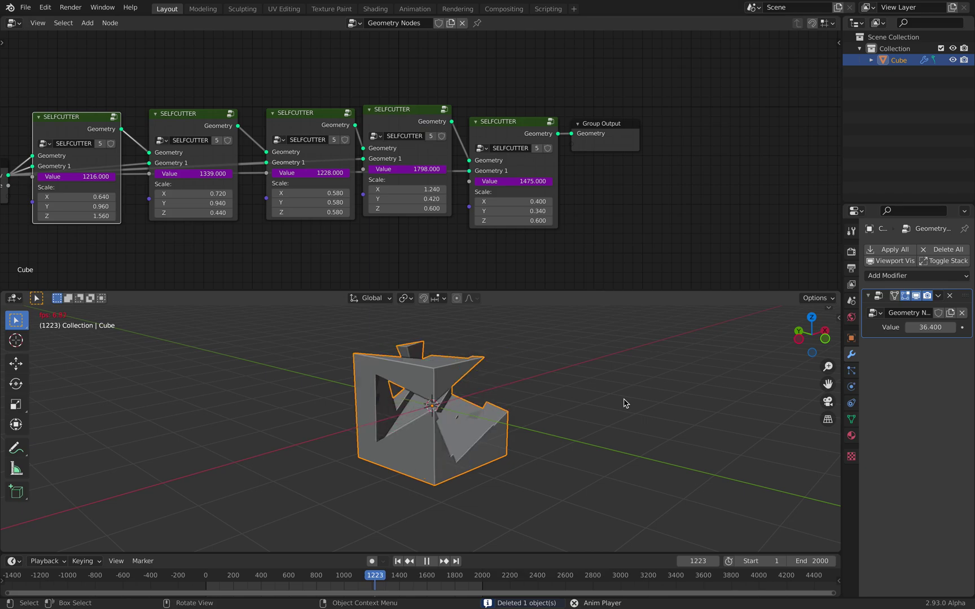
pyautogui.press('space')
# Reset the Transform node's rotation to 0° on all axes inside the SELFCUTTER group
pyautogui.press('Tab')
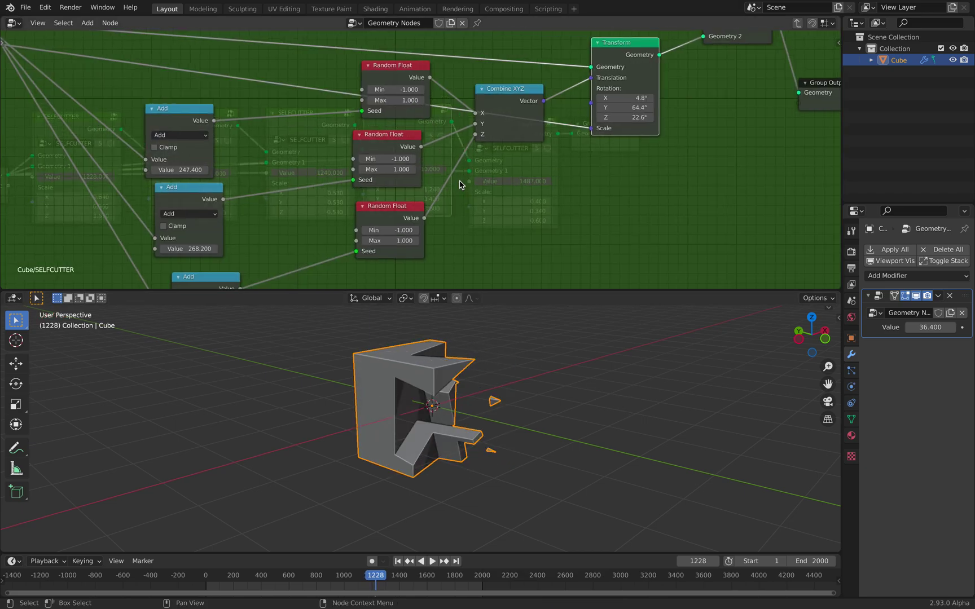
pyautogui.moveTo(629, 117); pyautogui.dragTo(632, 101)
pyautogui.write('0')
pyautogui.press('Return')
pyautogui.moveTo(596, 431); pyautogui.dragTo(511, 457, button='middle')
pyautogui.press('Tab')
pyautogui.press('Tab')
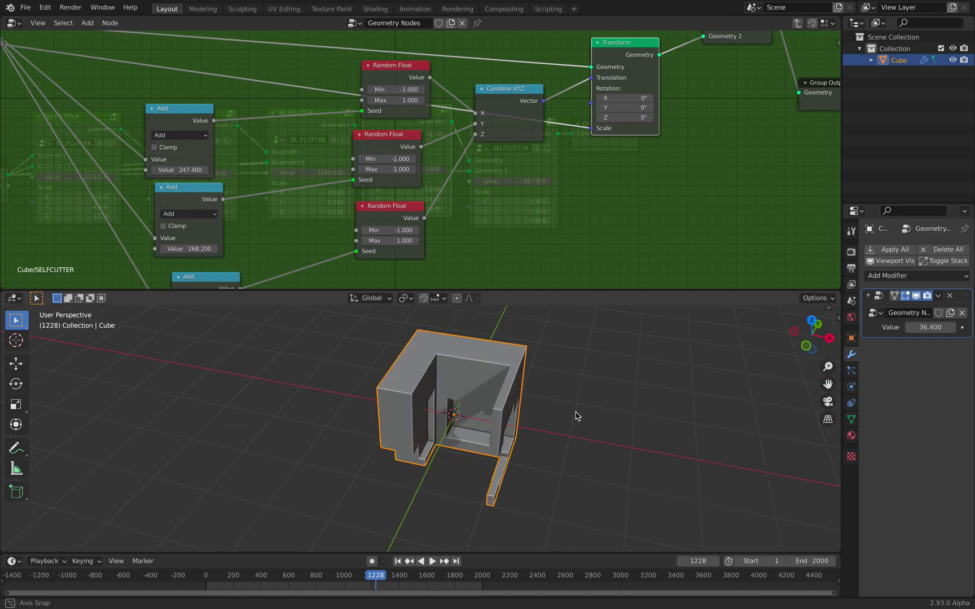
# Play the animation to frame 1235 and return from the SELFCUTTER group to the main node tree
pyautogui.moveTo(575, 417); pyautogui.dragTo(559, 401, button='middle')
pyautogui.press('space')
pyautogui.press('space')
pyautogui.press('Tab')
pyautogui.scroll(-3, 516, 233)
pyautogui.moveTo(478, 230); pyautogui.dragTo(542, 209, button='middle')
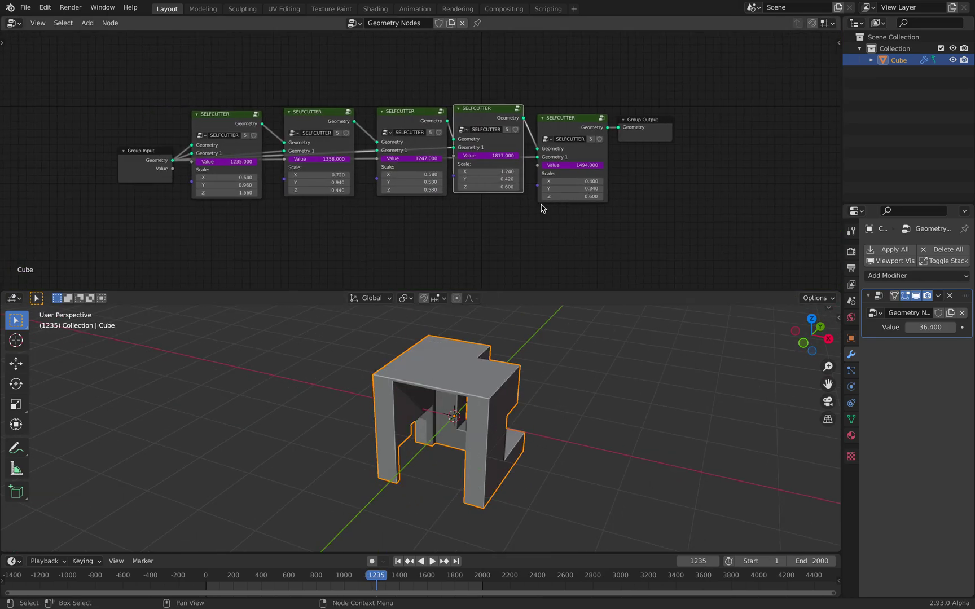
# Select each of the five SELFCUTTER nodes in turn to go through the cutting chain
pyautogui.scroll(1, 418, 160)
pyautogui.click(183, 107)
pyautogui.click(298, 101)
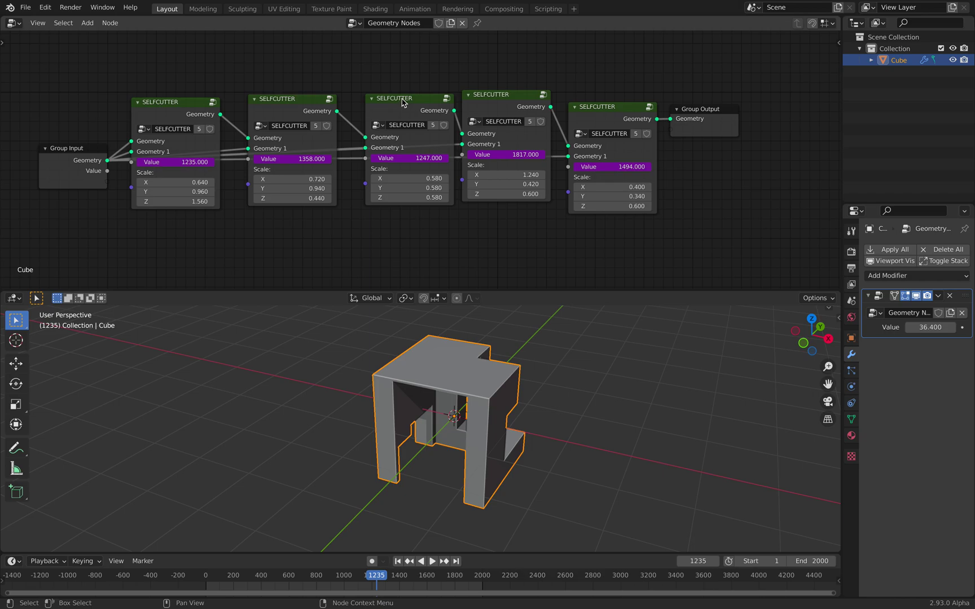
pyautogui.click(405, 102)
pyautogui.click(499, 101)
pyautogui.click(625, 113)
# Set the fourth SELFCUTTER's scale to 0.420, 0.600, 0.760 and the last one's X to 0.320 and Y to 0.360
pyautogui.moveTo(621, 186)
pyautogui.mouseDown()
pyautogui.moveTo(598, 196)
pyautogui.moveTo(624, 197)
pyautogui.mouseUp()
pyautogui.moveTo(511, 175)
pyautogui.mouseDown()
pyautogui.moveTo(526, 193)
pyautogui.moveTo(543, 193)
pyautogui.moveTo(498, 184)
pyautogui.moveTo(501, 175)
pyautogui.mouseUp()
pyautogui.click(509, 193)
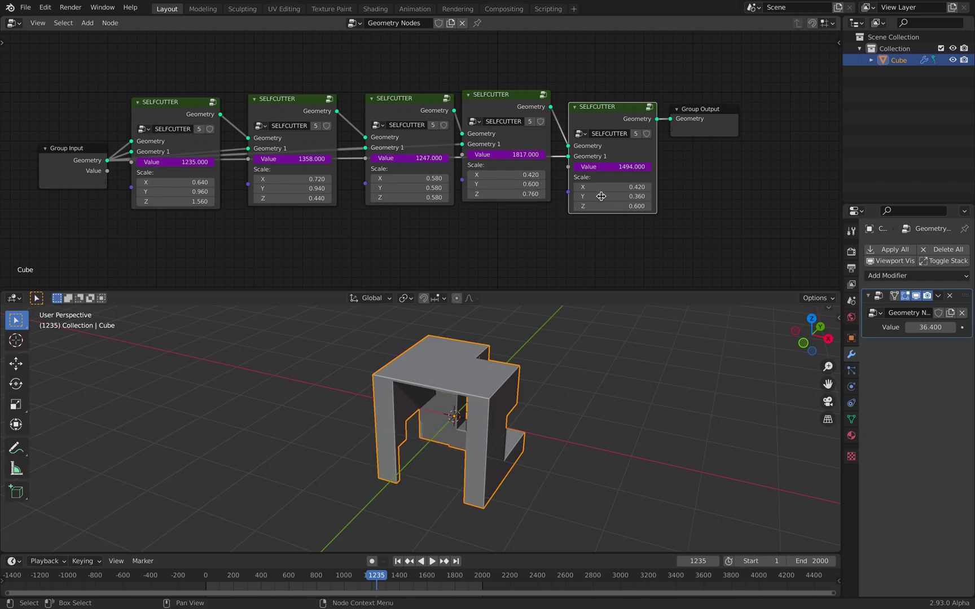
# Play and pause the animation repeatedly to examine the rescaled cuts on the cube from different angles
pyautogui.moveTo(612, 377); pyautogui.dragTo(423, 345, button='middle')
pyautogui.press('space')
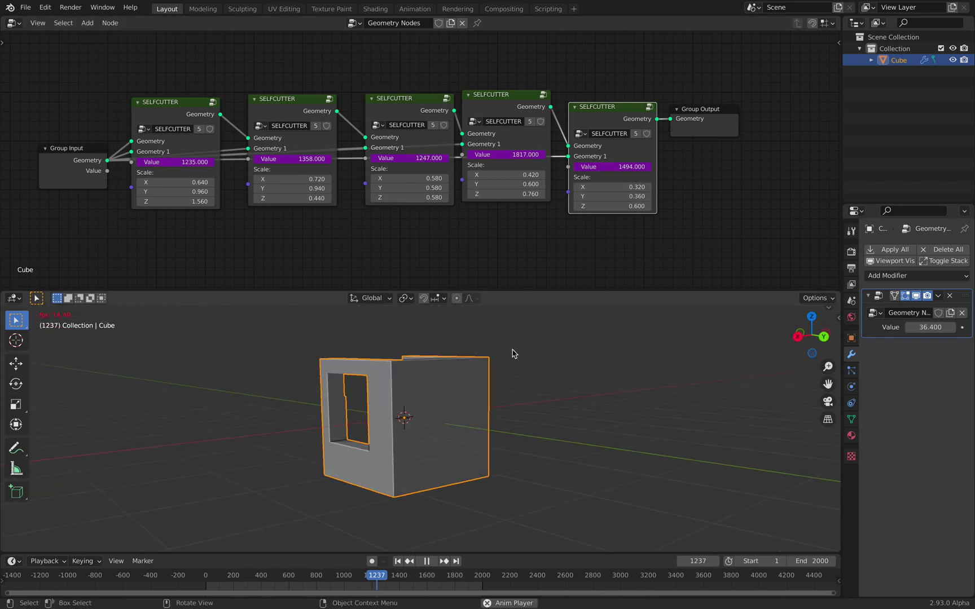
pyautogui.press('space')
pyautogui.moveTo(520, 352); pyautogui.dragTo(517, 405, button='middle')
pyautogui.press('space')
pyautogui.press('space')
pyautogui.press('space')
pyautogui.press('space')
# Enlarge the 3D viewport, reframe the cube and resume the animation
pyautogui.moveTo(565, 291); pyautogui.dragTo(559, 173)
pyautogui.keyDown('shift'); pyautogui.moveTo(521, 261); pyautogui.dragTo(455, 363, button='middle'); pyautogui.keyUp('shift')
pyautogui.press('space')
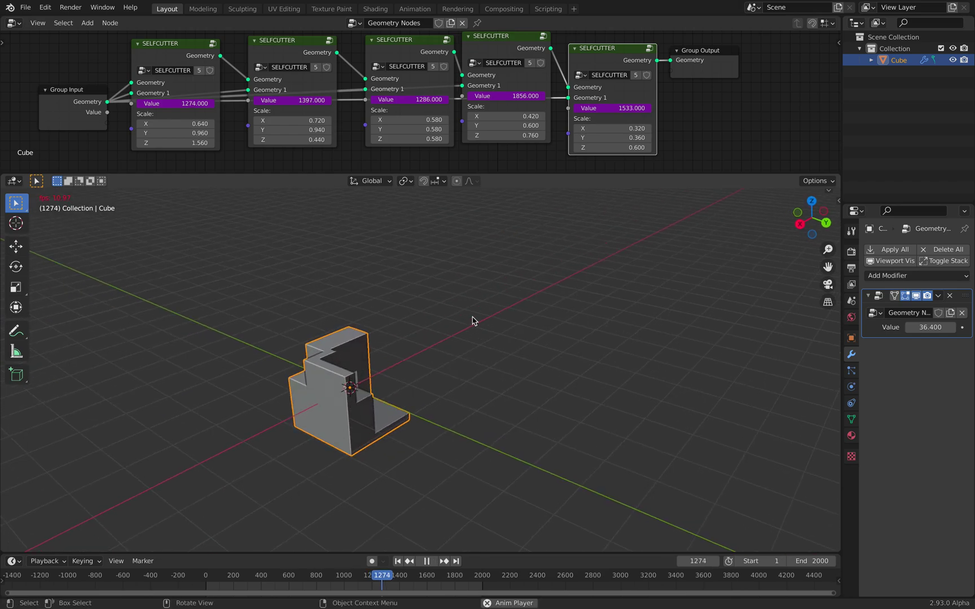
# Pause the animation, look at the Wavefront OBJ export options for the cube and cancel the export
pyautogui.press('space')
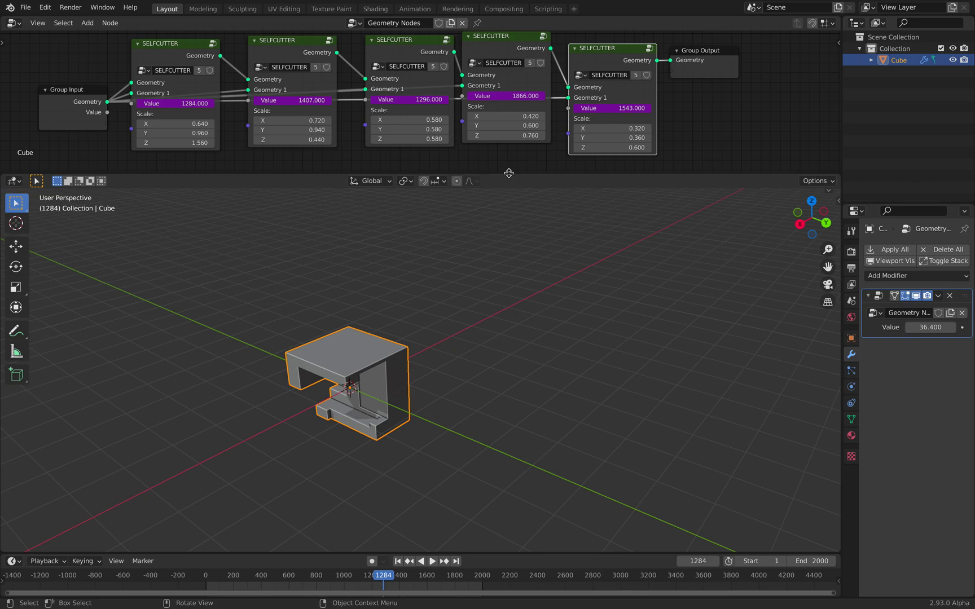
pyautogui.moveTo(508, 173); pyautogui.dragTo(508, 233)
pyautogui.click(25, 7)
pyautogui.moveTo(68, 178)
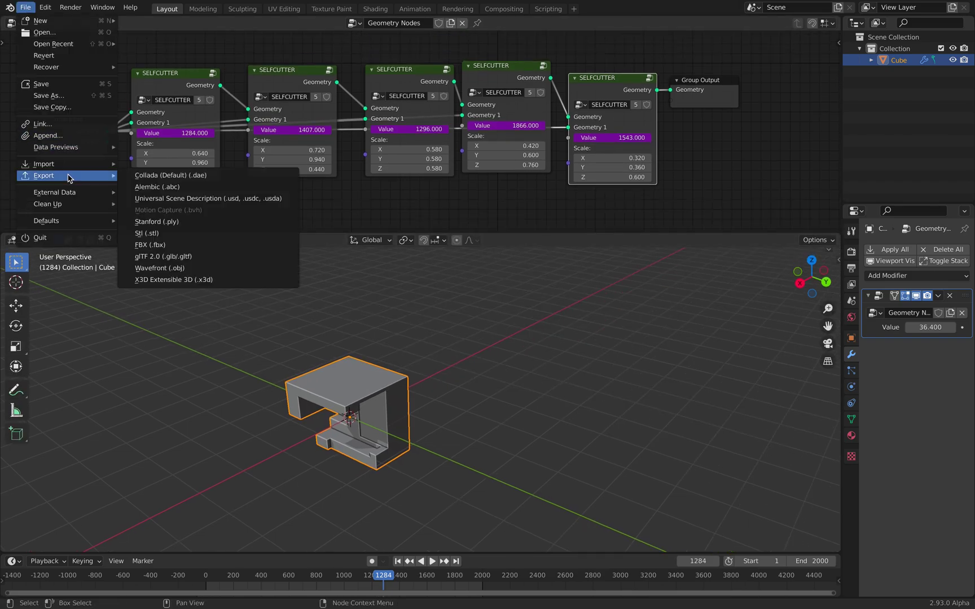
pyautogui.click(182, 275)
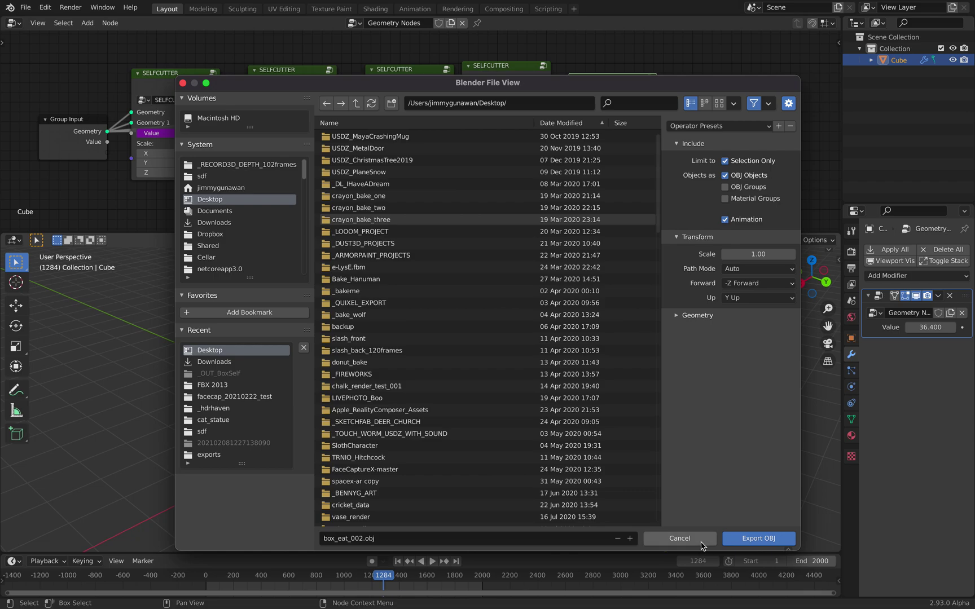
pyautogui.click(701, 539)
# Scrub to frame 408, and open the recent file box_eat_scatter_002.blend without saving the current one
pyautogui.moveTo(209, 581); pyautogui.dragTo(262, 581)
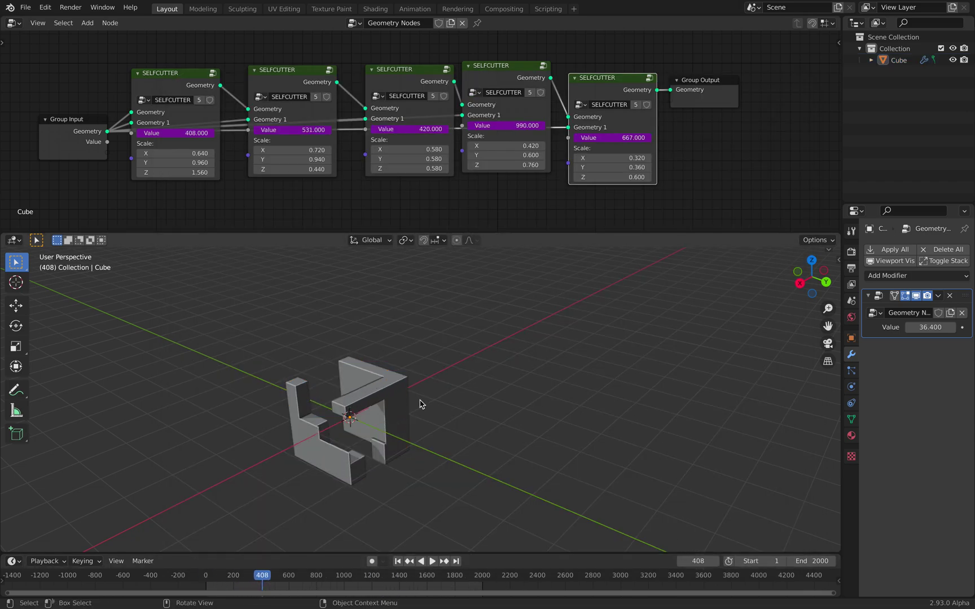
pyautogui.moveTo(420, 404); pyautogui.dragTo(437, 404, button='middle')
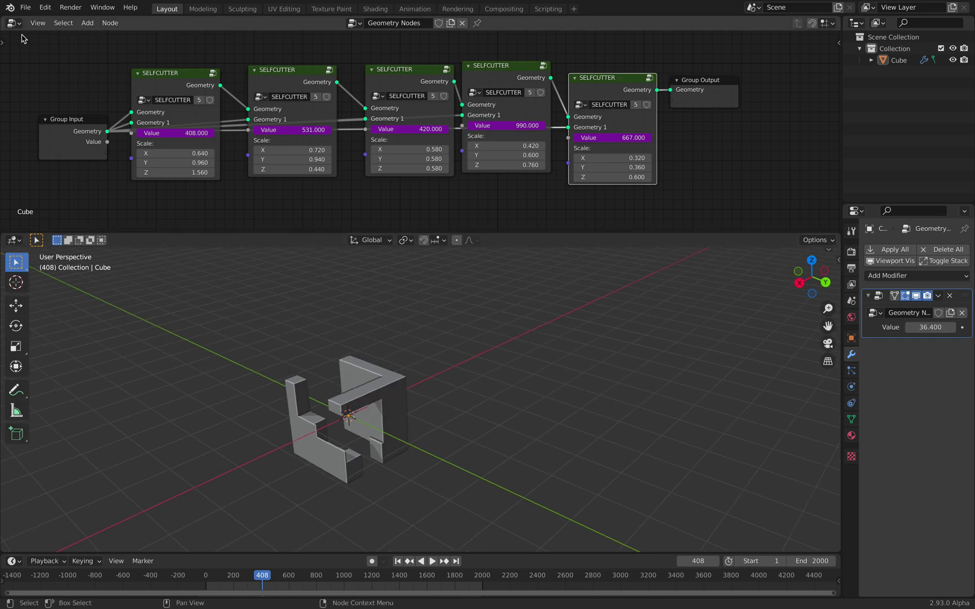
pyautogui.click(26, 8)
pyautogui.moveTo(56, 44)
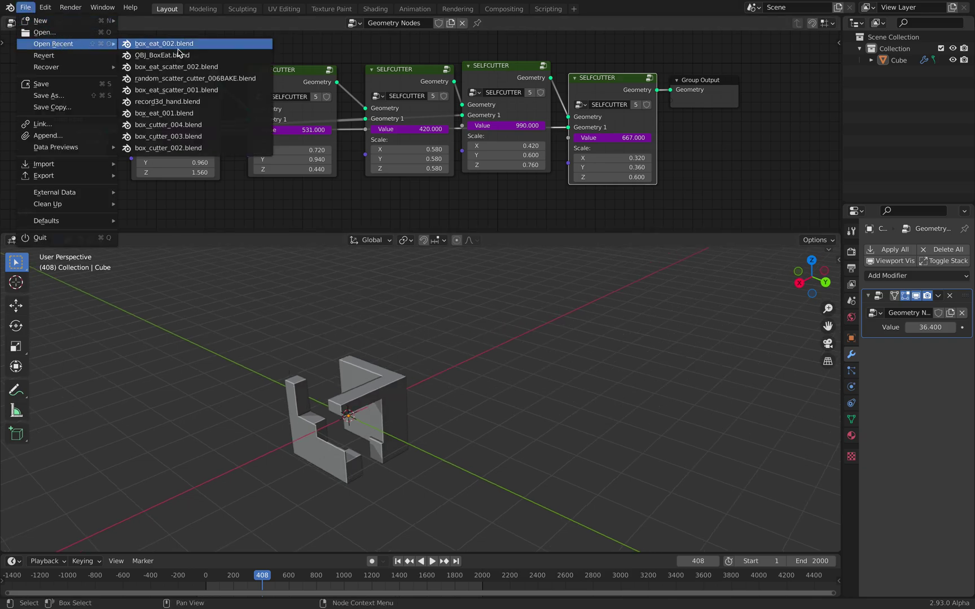
pyautogui.click(192, 68)
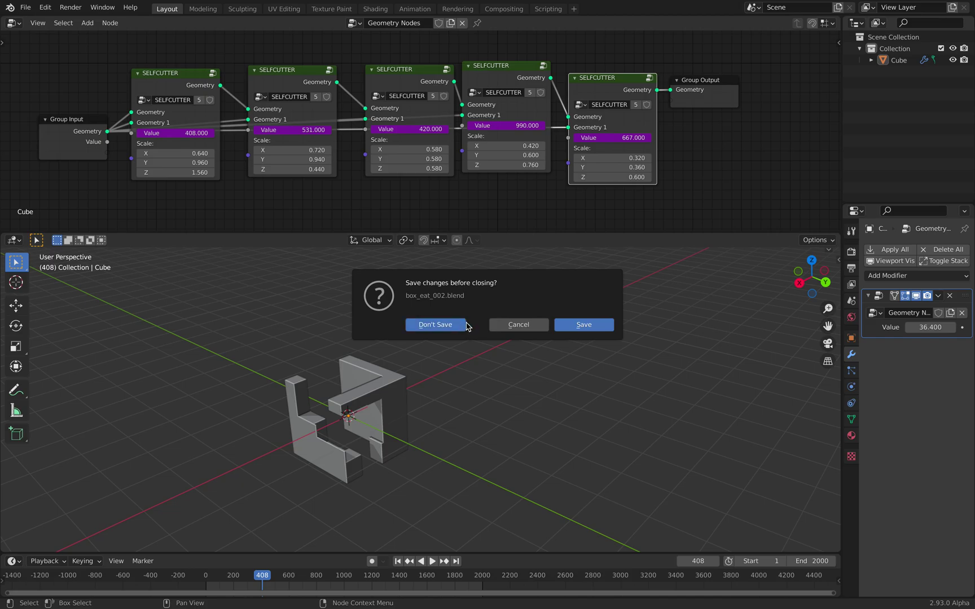
pyautogui.click(466, 326)
# Show the scattered tower in Material Preview shading and enlarge the 3D viewport
pyautogui.moveTo(516, 329)
pyautogui.mouseDown(button='middle')
pyautogui.moveTo(390, 327)
pyautogui.moveTo(530, 323)
pyautogui.mouseUp(button='middle')
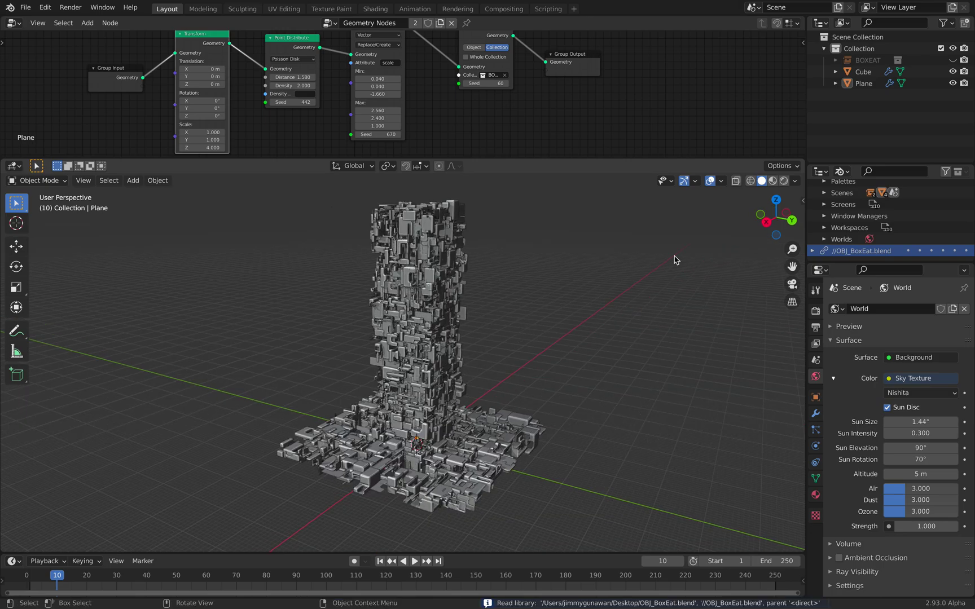
pyautogui.click(772, 181)
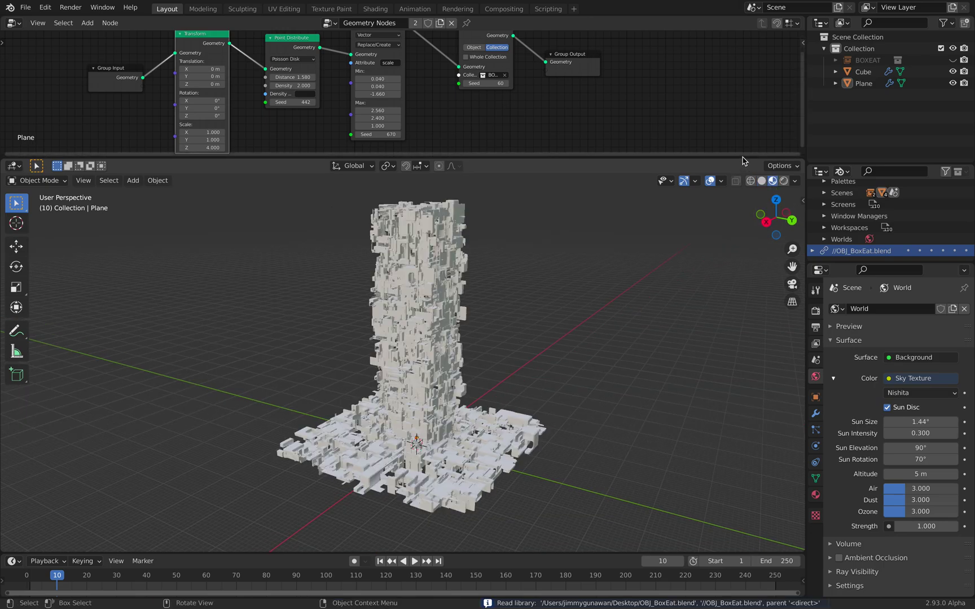
pyautogui.moveTo(742, 156); pyautogui.dragTo(739, 95)
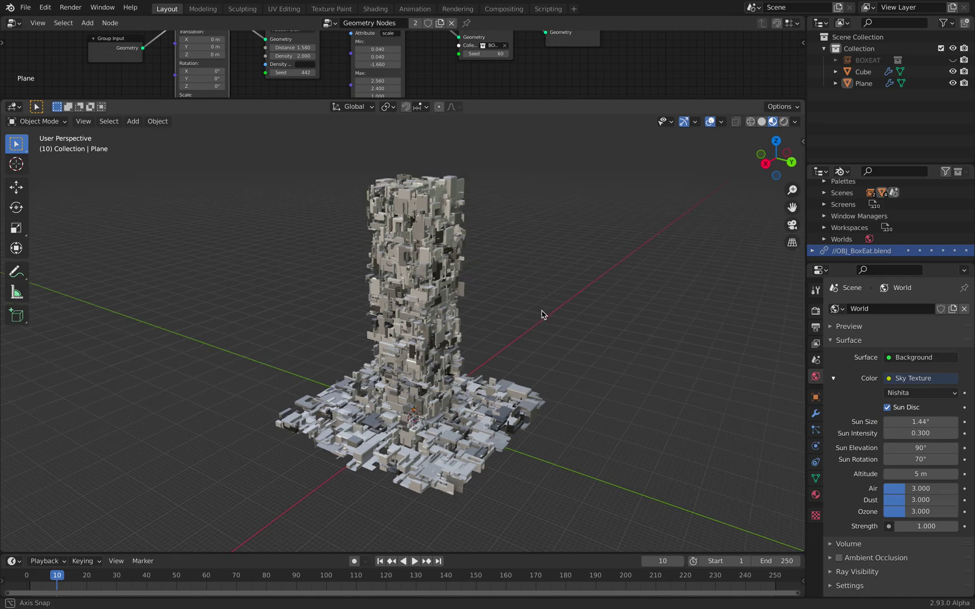
pyautogui.moveTo(542, 314)
pyautogui.mouseDown(button='middle')
pyautogui.moveTo(509, 361)
pyautogui.moveTo(537, 309)
pyautogui.moveTo(530, 299)
pyautogui.mouseUp(button='middle')
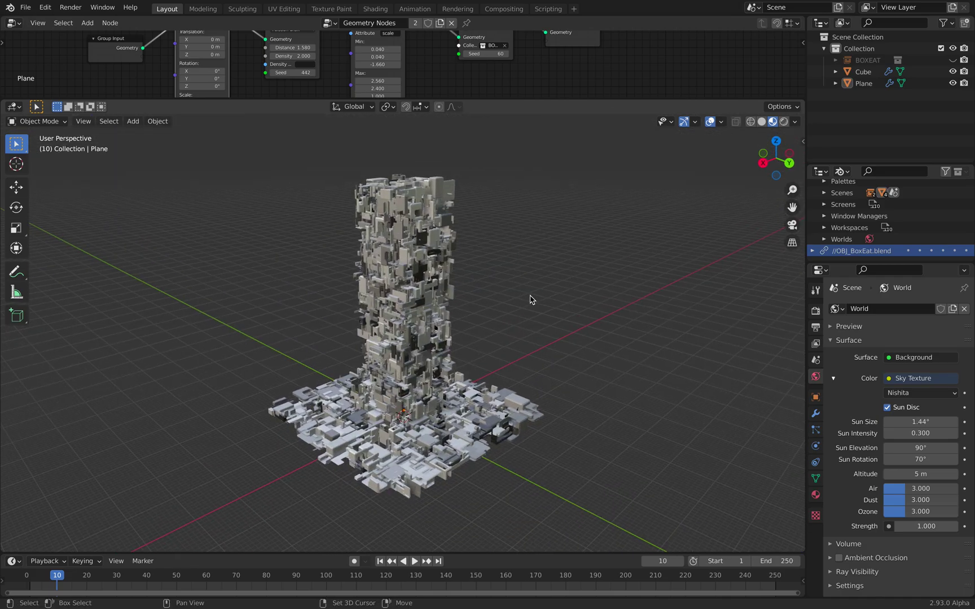
# Add a Sun light to the scene and rotate it freely with trackball rotation
pyautogui.hotkey('shift', 'a')
pyautogui.moveTo(533, 451)
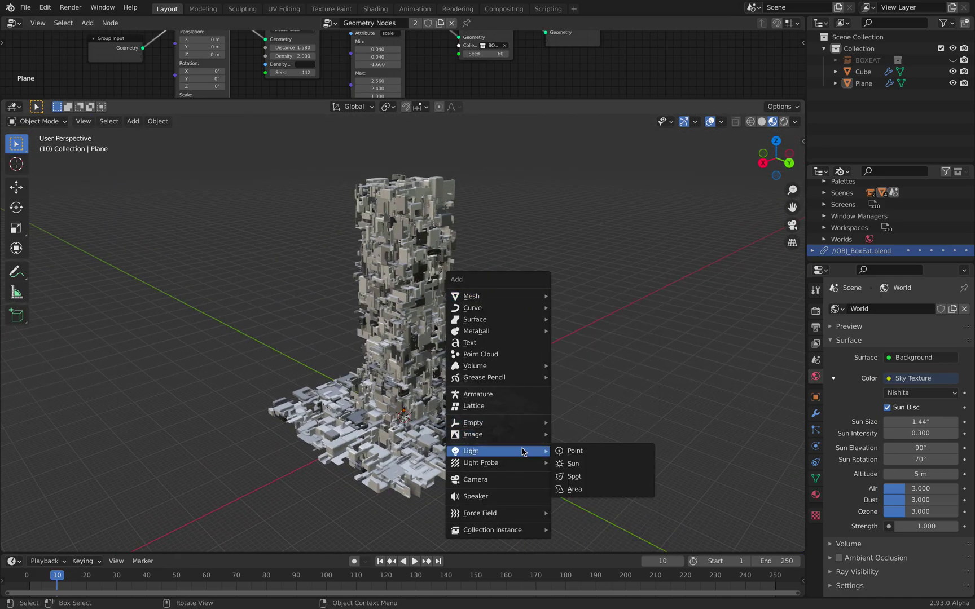
pyautogui.click(597, 464)
pyautogui.press('r')
pyautogui.press('r')
pyautogui.click(527, 383)
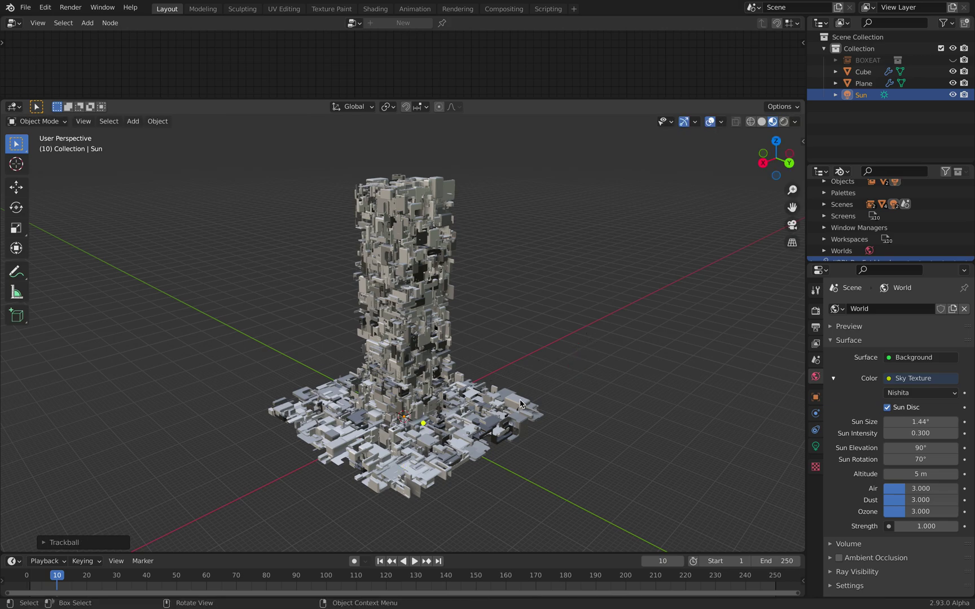
# Move the sun light up beside the tower and adjust its direction with a trackball rotation
pyautogui.press('g')
pyautogui.click(588, 271)
pyautogui.moveTo(736, 156); pyautogui.dragTo(626, 288, button='middle')
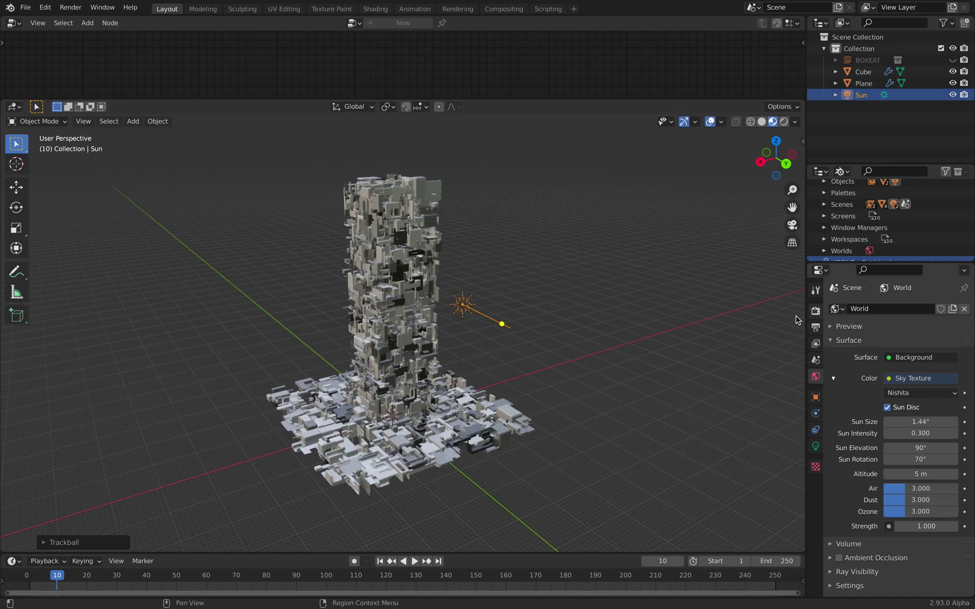
pyautogui.moveTo(795, 320); pyautogui.dragTo(351, 199, button='middle')
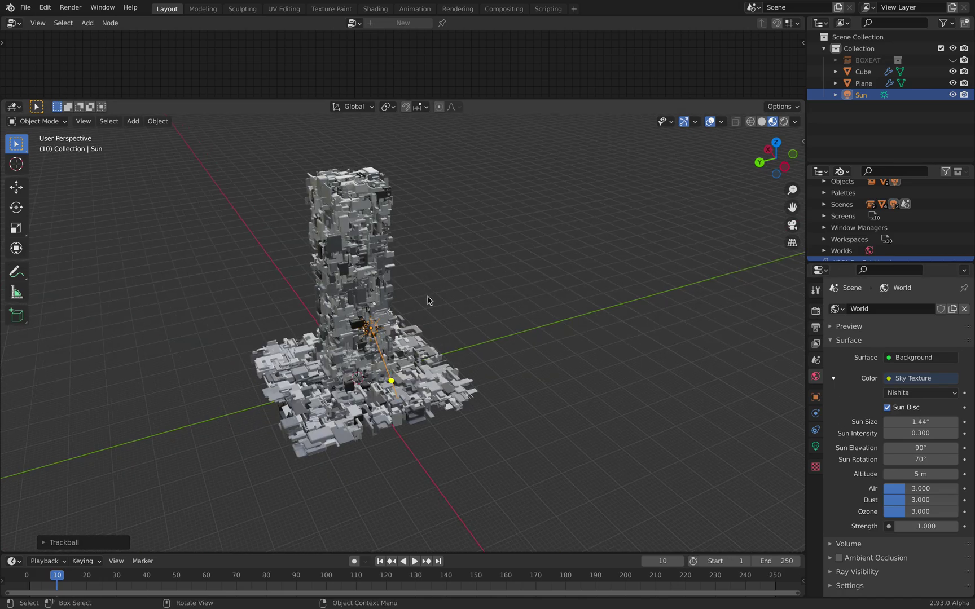
pyautogui.press('r')
pyautogui.press('r')
pyautogui.click(458, 293)
# Switch the viewport to Solid shading with MatCap lighting and choose a different, shinier matcap
pyautogui.click(761, 126)
pyautogui.click(795, 122)
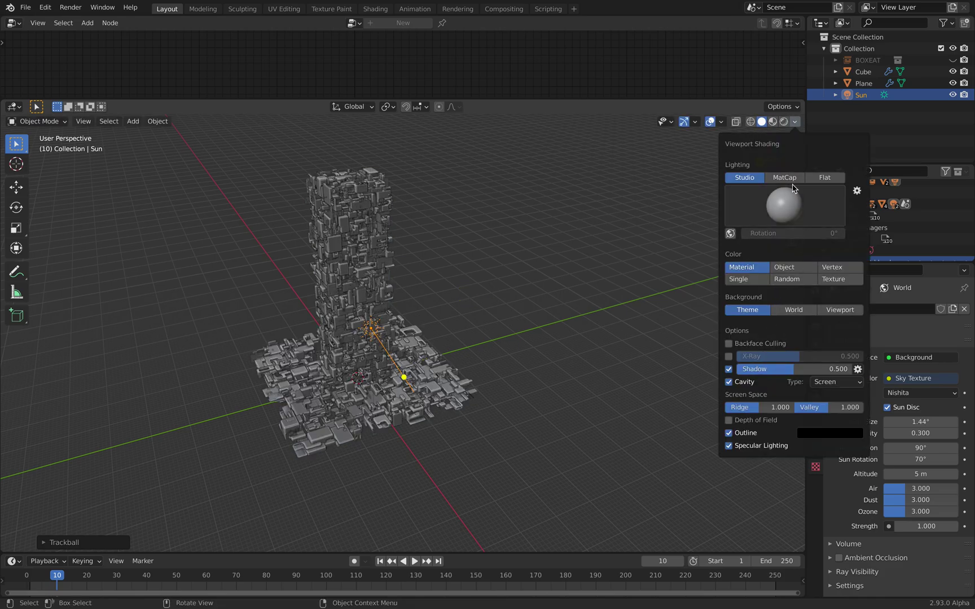
pyautogui.click(791, 178)
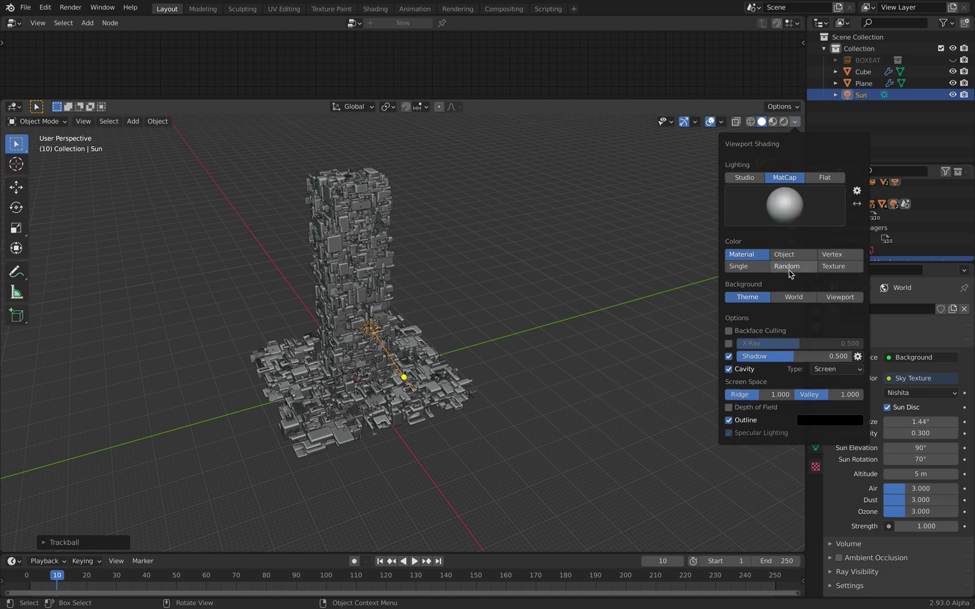
pyautogui.click(788, 220)
pyautogui.click(784, 311)
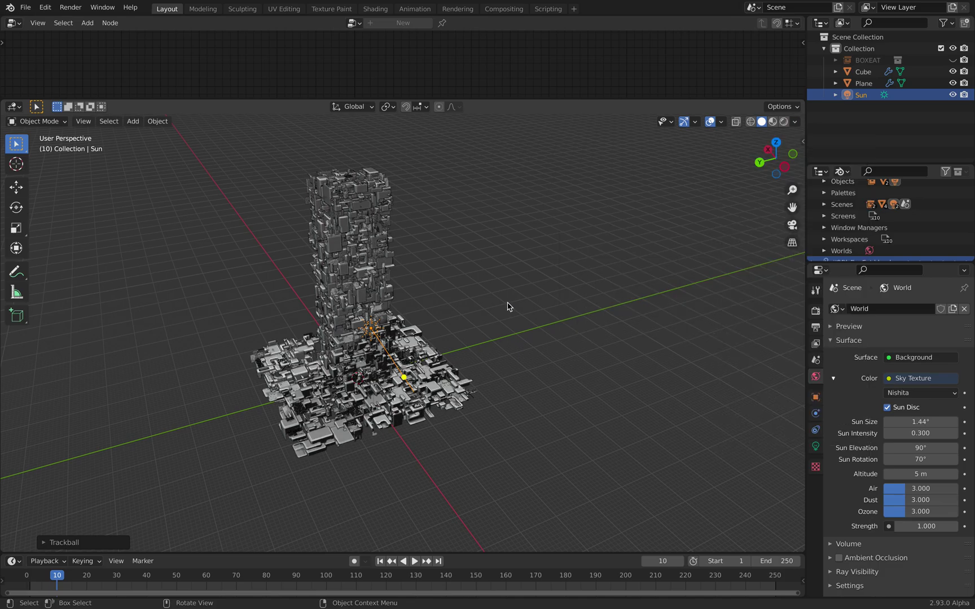
# Reframe the tower and trackball-rotate the sun light once more under the MatCap shading
pyautogui.keyDown('shift'); pyautogui.moveTo(502, 305); pyautogui.dragTo(543, 313, button='middle'); pyautogui.keyUp('shift')
pyautogui.press('r')
pyautogui.press('r')
pyautogui.click(541, 322)
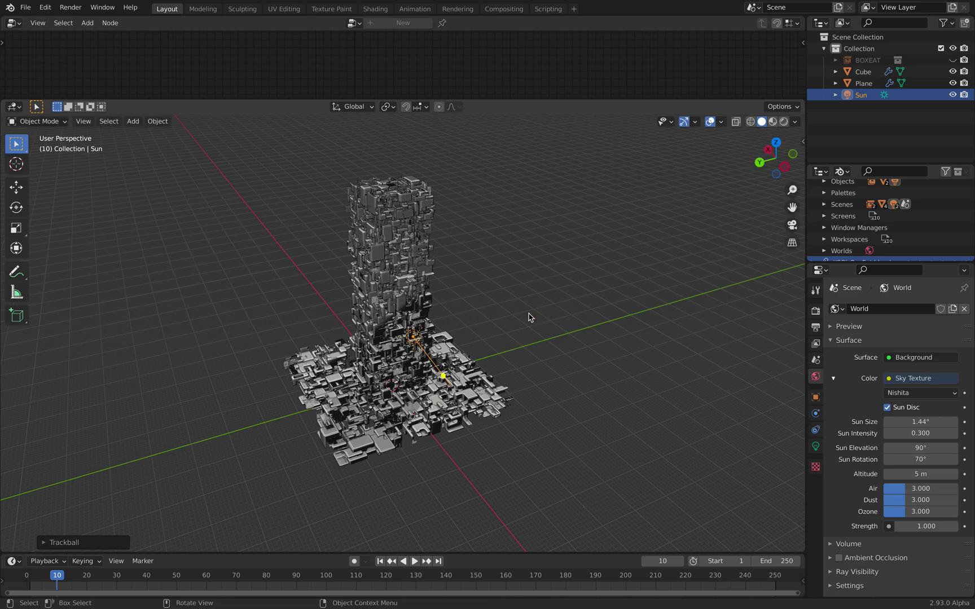
# Examine the scattered, self-cut blocks on the tower up close and from above
pyautogui.scroll(3, 525, 311)
pyautogui.scroll(5, 507, 308)
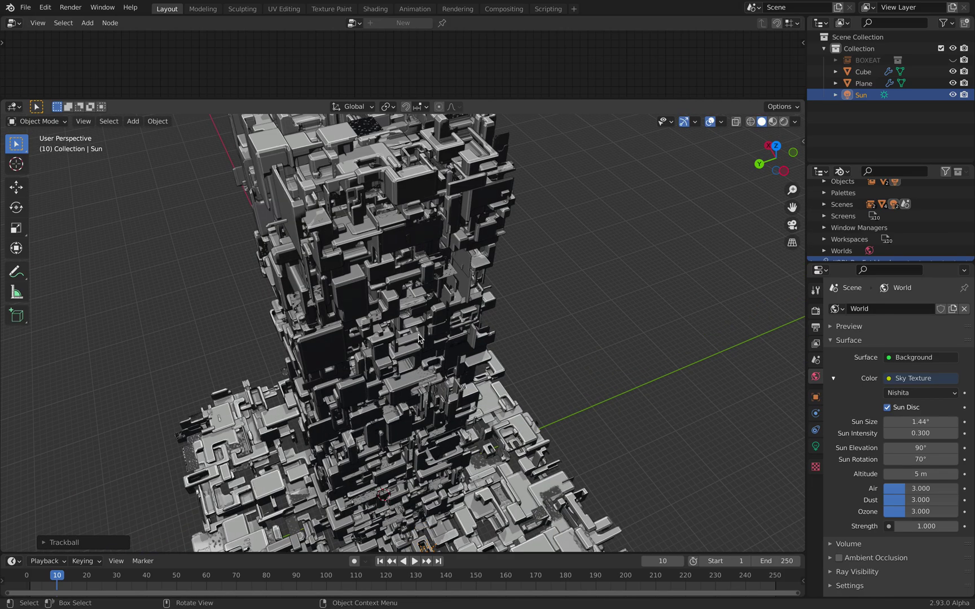
pyautogui.moveTo(418, 338); pyautogui.dragTo(471, 361, button='middle')
pyautogui.scroll(5, 482, 365)
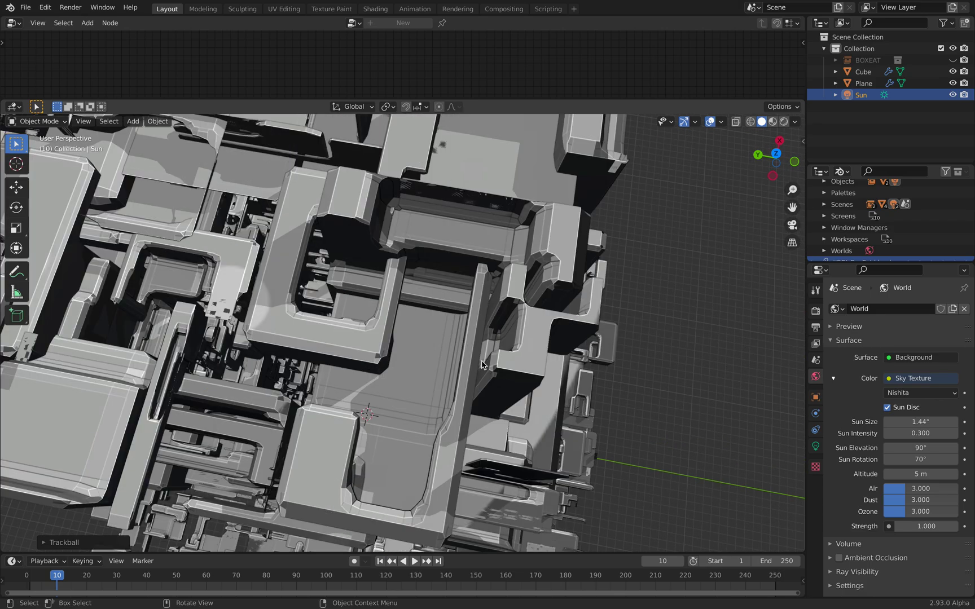
pyautogui.scroll(-3, 480, 361)
pyautogui.scroll(-6, 472, 364)
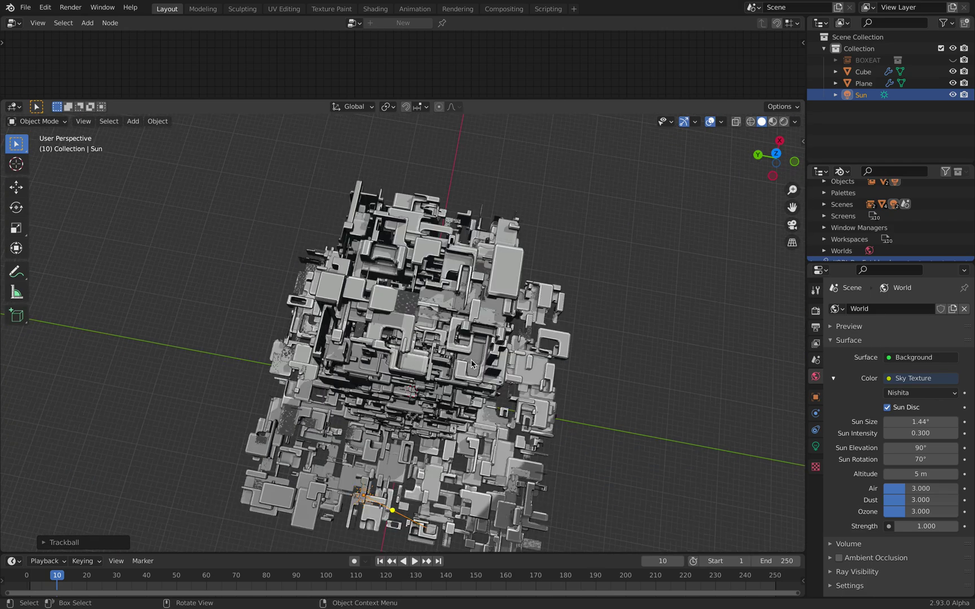
# Preview the whole tower in Rendered shading, and return the viewport to Solid shading
pyautogui.moveTo(472, 363); pyautogui.dragTo(439, 265, button='middle')
pyautogui.moveTo(420, 353)
pyautogui.mouseDown(button='middle')
pyautogui.moveTo(538, 274)
pyautogui.moveTo(632, 252)
pyautogui.moveTo(523, 267)
pyautogui.moveTo(494, 303)
pyautogui.moveTo(505, 306)
pyautogui.mouseUp(button='middle')
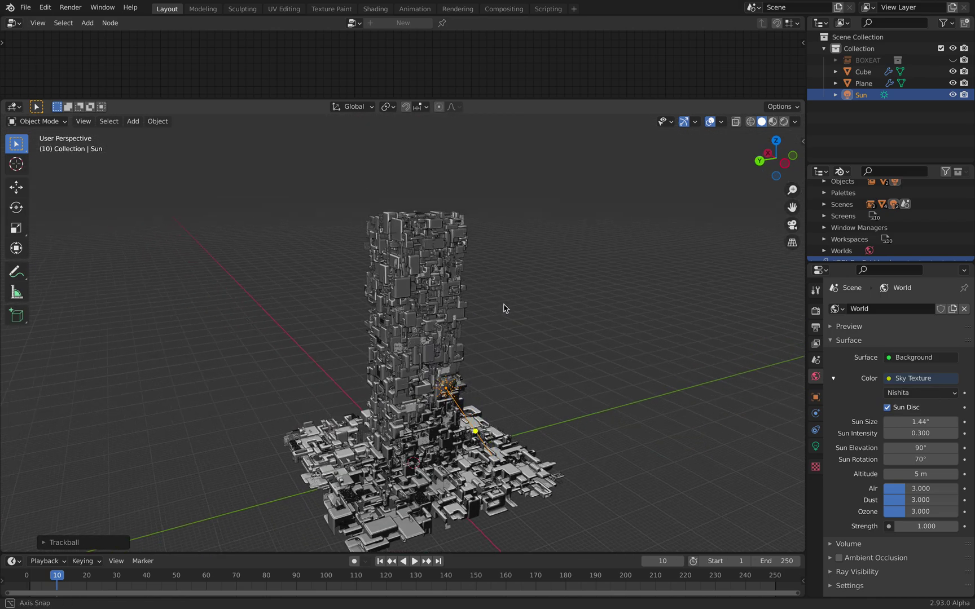
pyautogui.click(783, 121)
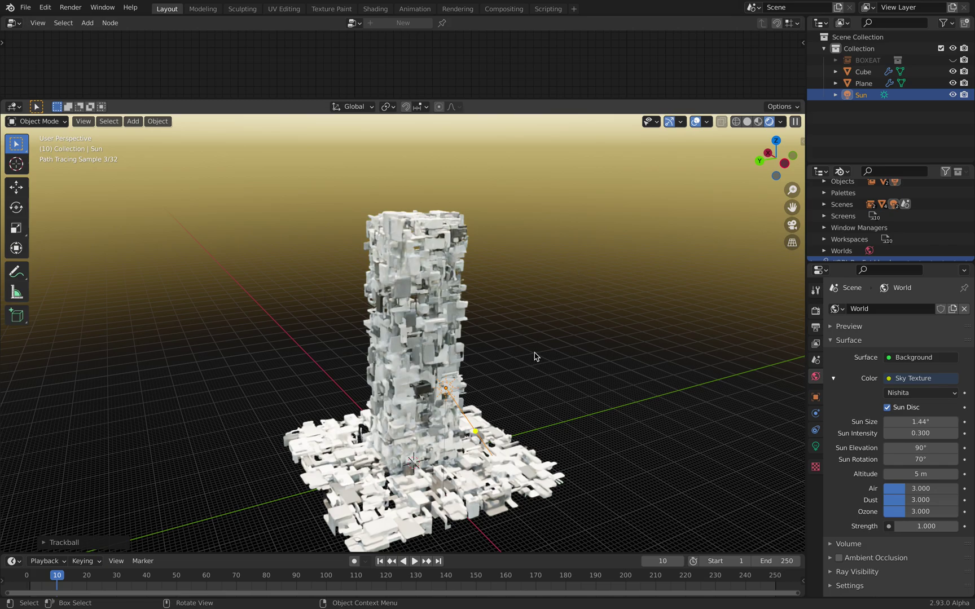
pyautogui.click(750, 121)
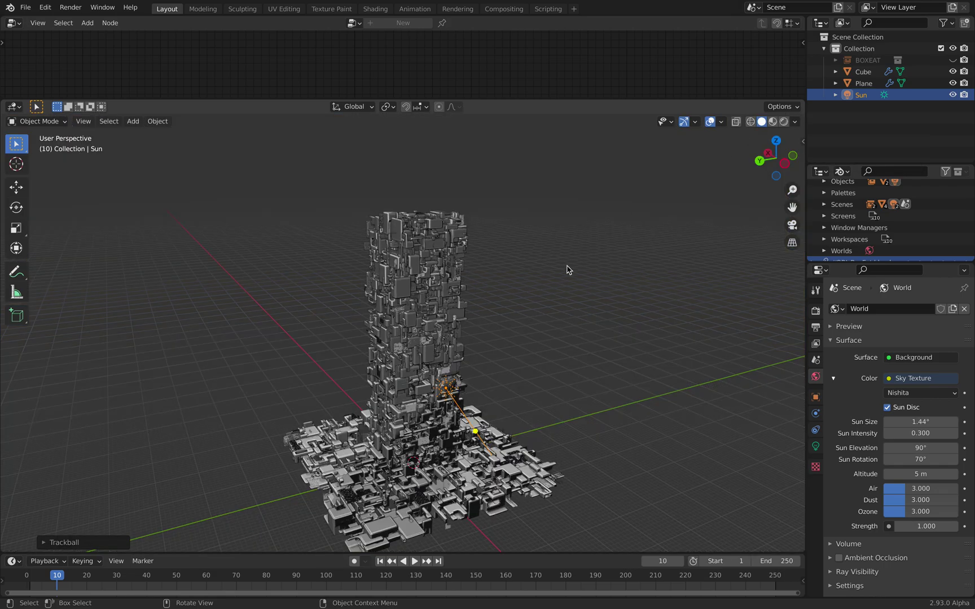
# Look down into the tower's hollow interior to examine the block detail, and return to an overall view
pyautogui.moveTo(567, 269); pyautogui.dragTo(471, 428, button='middle')
pyautogui.scroll(3, 471, 428)
pyautogui.scroll(5, 471, 427)
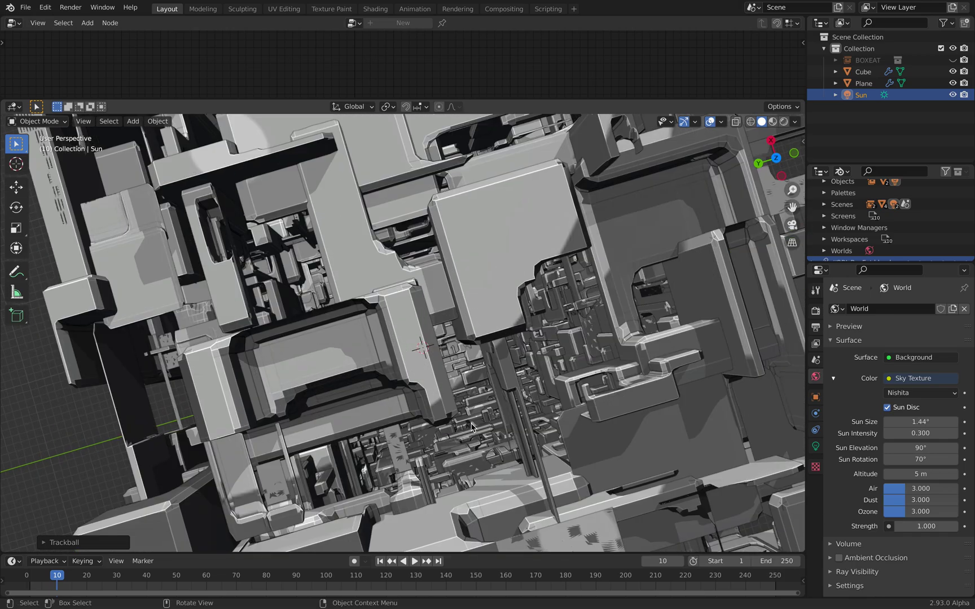
pyautogui.scroll(4, 472, 427)
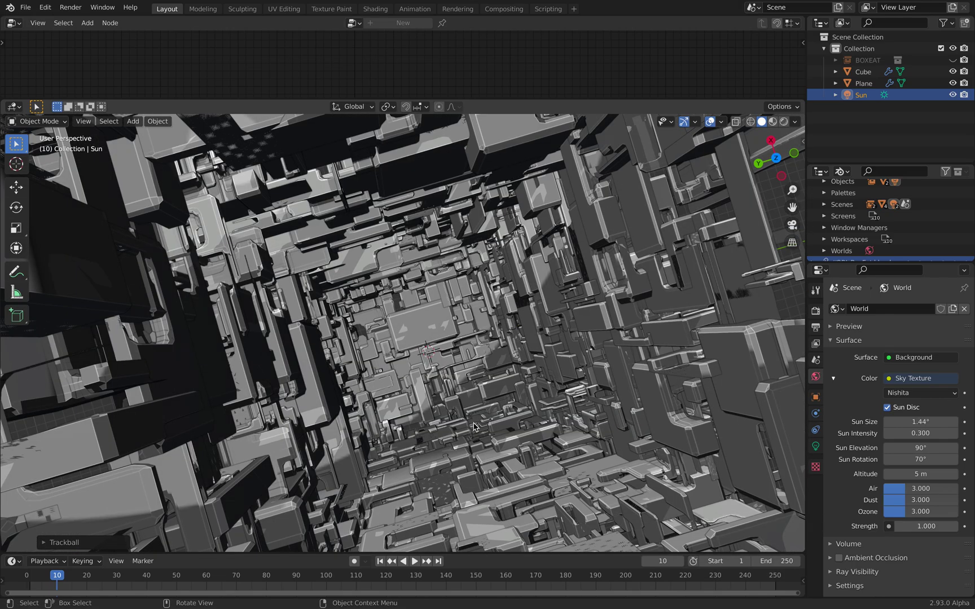
pyautogui.scroll(3, 473, 427)
pyautogui.moveTo(503, 432); pyautogui.dragTo(552, 432, button='middle')
pyautogui.scroll(-2, 552, 432)
pyautogui.scroll(-5, 536, 426)
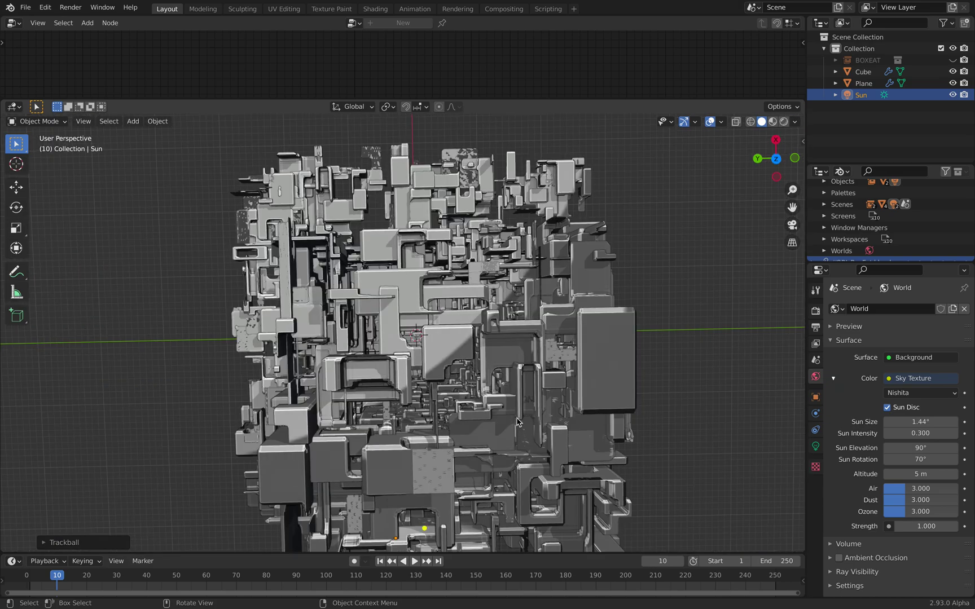
pyautogui.scroll(6, 517, 421)
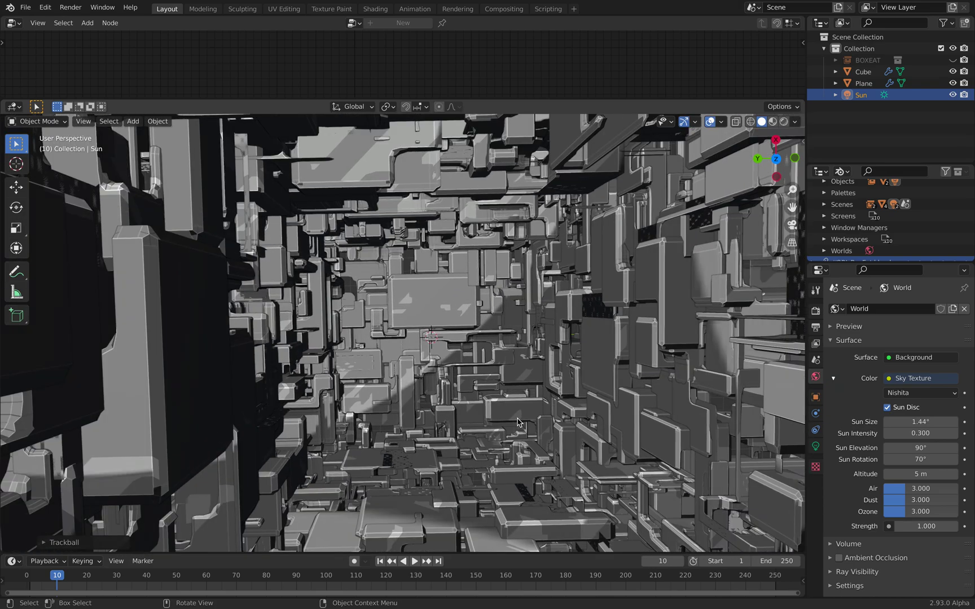
pyautogui.scroll(-7, 517, 421)
pyautogui.moveTo(518, 413); pyautogui.dragTo(452, 305, button='middle')
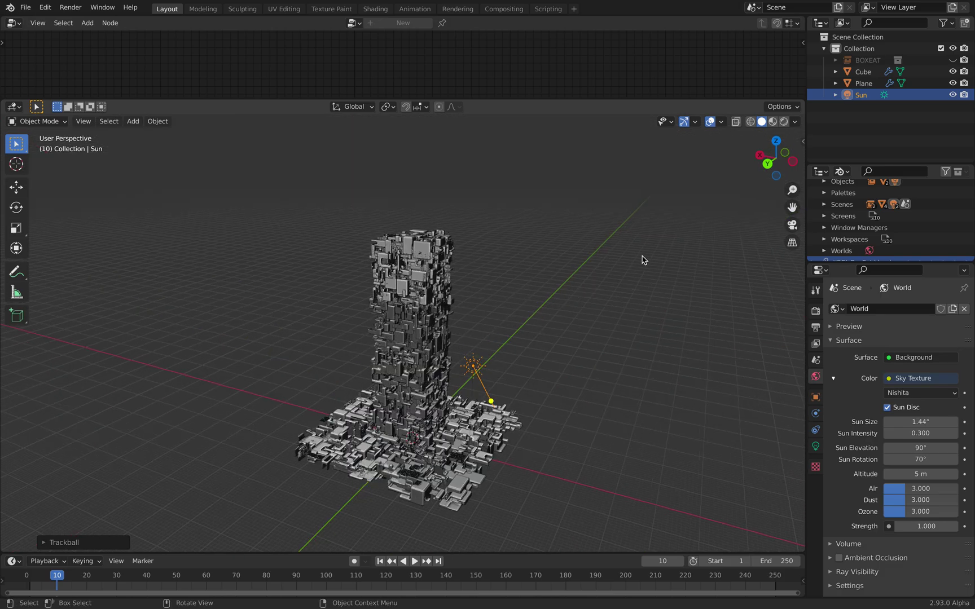
# Select the Cube object and enlarge the node editor to show its whole scatter node tree
pyautogui.click(863, 72)
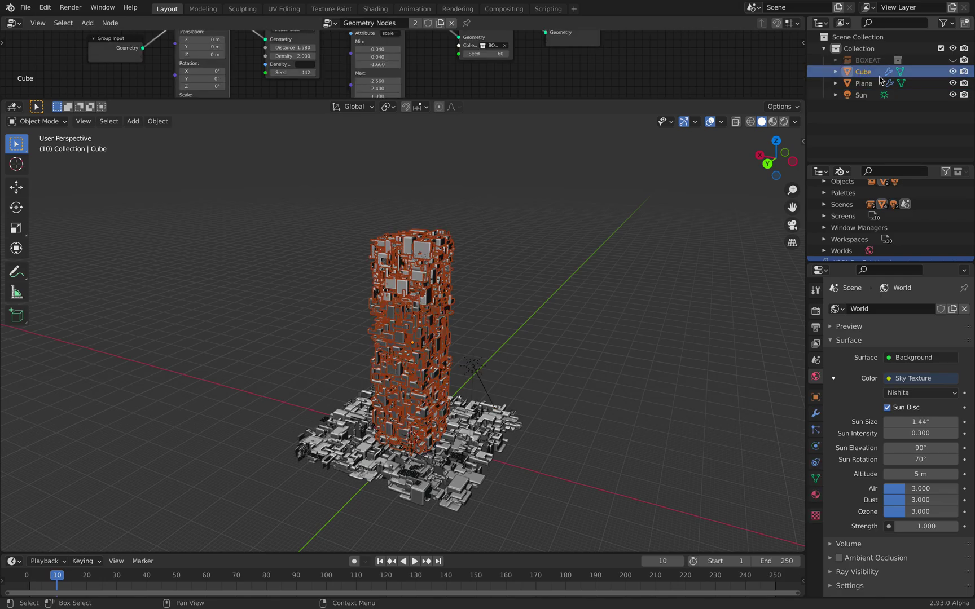
pyautogui.moveTo(729, 167); pyautogui.dragTo(436, 281, button='middle')
pyautogui.moveTo(507, 269); pyautogui.dragTo(457, 275, button='middle')
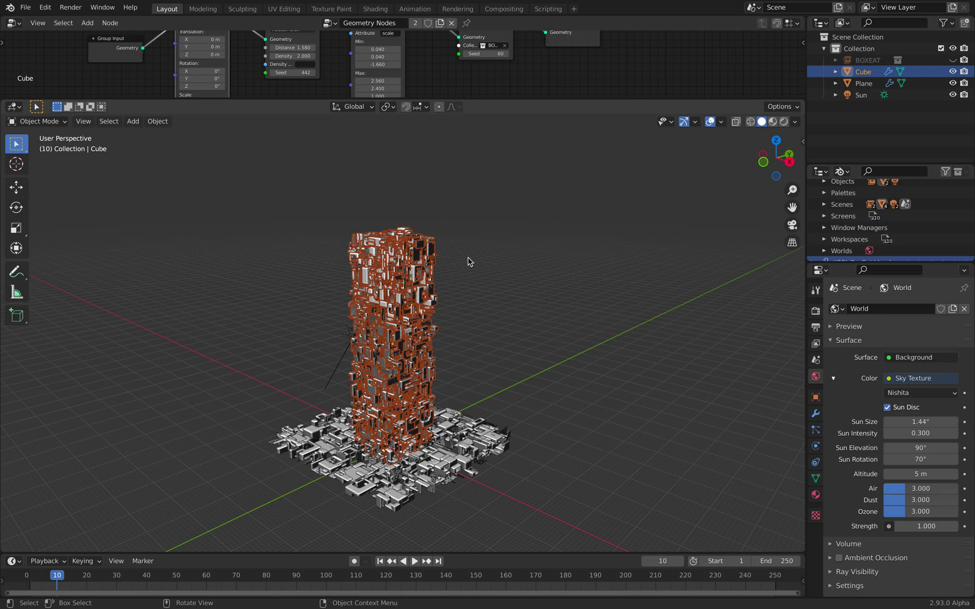
pyautogui.moveTo(536, 98); pyautogui.dragTo(534, 233)
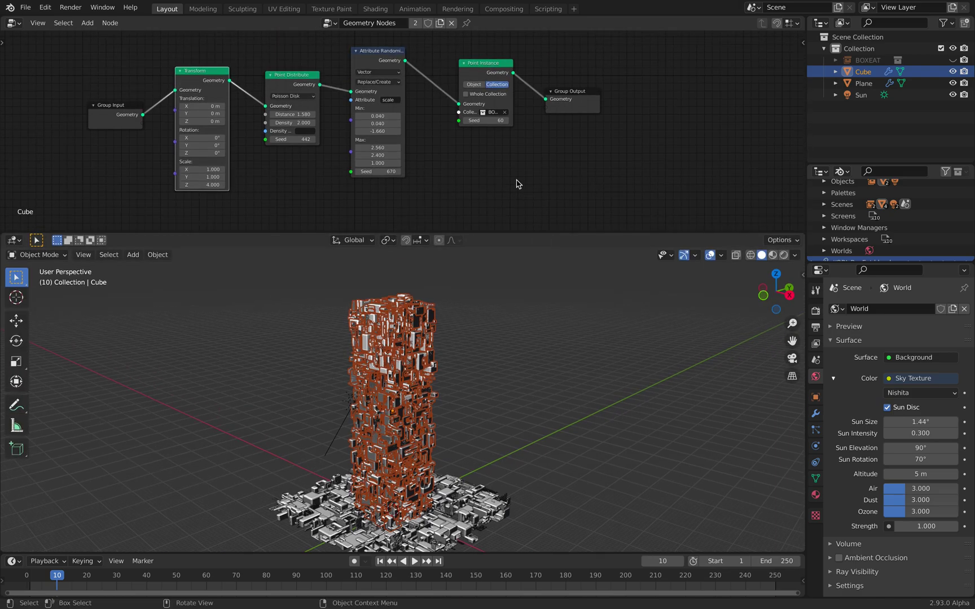
pyautogui.scroll(-5, 572, 172)
pyautogui.moveTo(573, 172); pyautogui.dragTo(534, 172, button='middle')
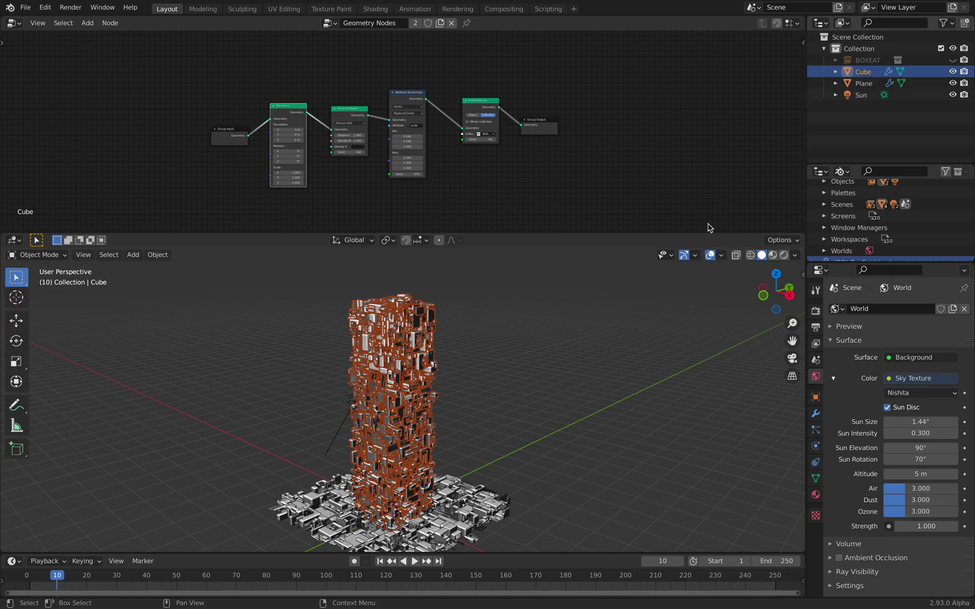
# Examine the selected tower from several angles and distances, then bring its scatter node tree into closer view
pyautogui.moveTo(429, 384); pyautogui.dragTo(473, 438, button='middle')
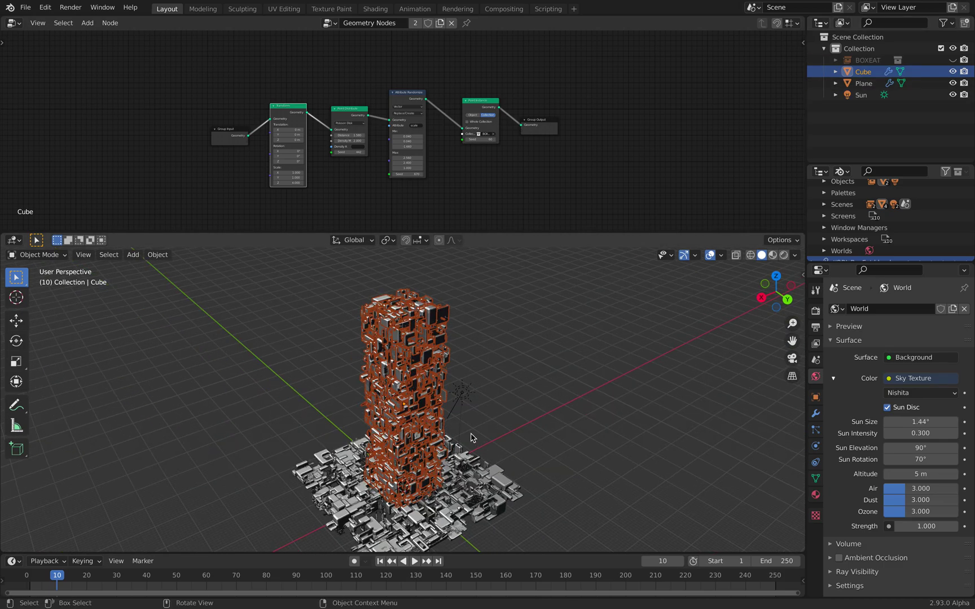
pyautogui.scroll(8, 443, 435)
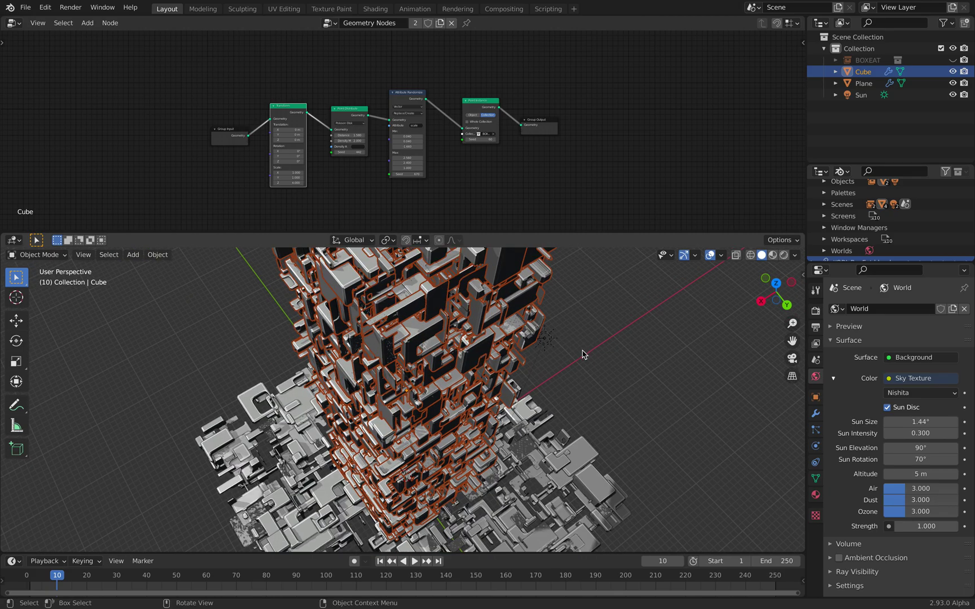
pyautogui.scroll(-2, 581, 355)
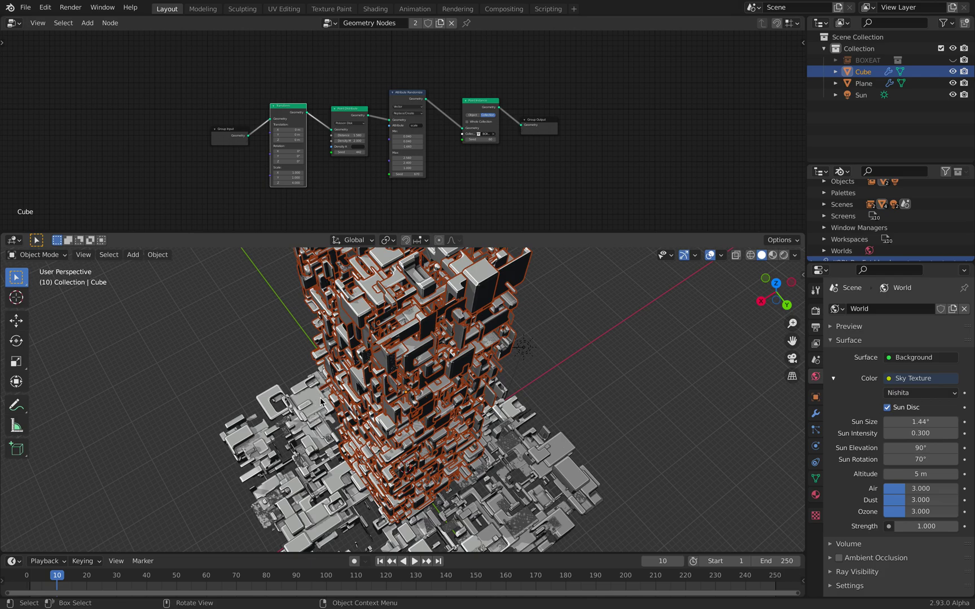
pyautogui.moveTo(308, 412); pyautogui.dragTo(453, 409, button='middle')
pyautogui.scroll(-4, 469, 415)
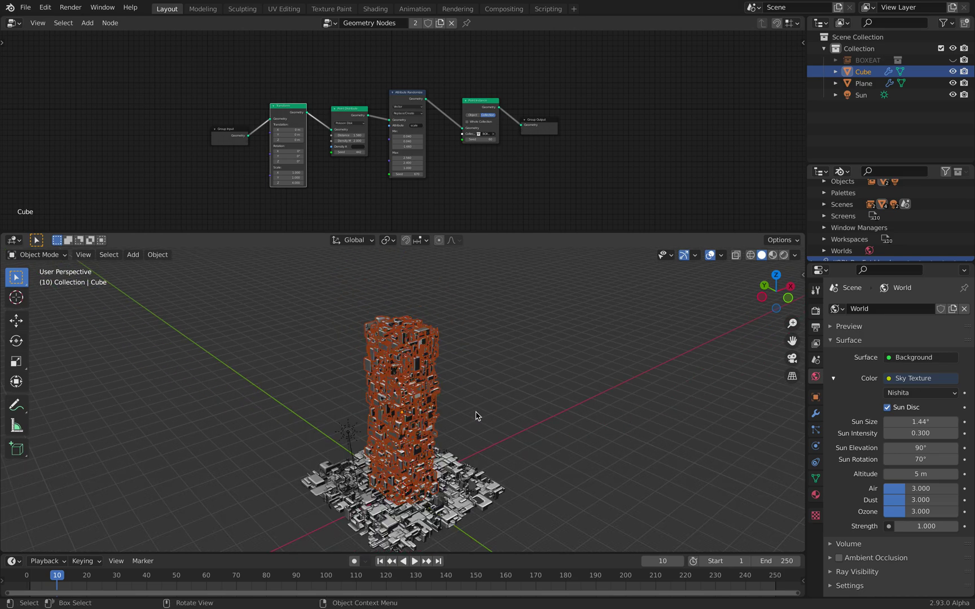
pyautogui.moveTo(495, 423); pyautogui.dragTo(392, 423, button='middle')
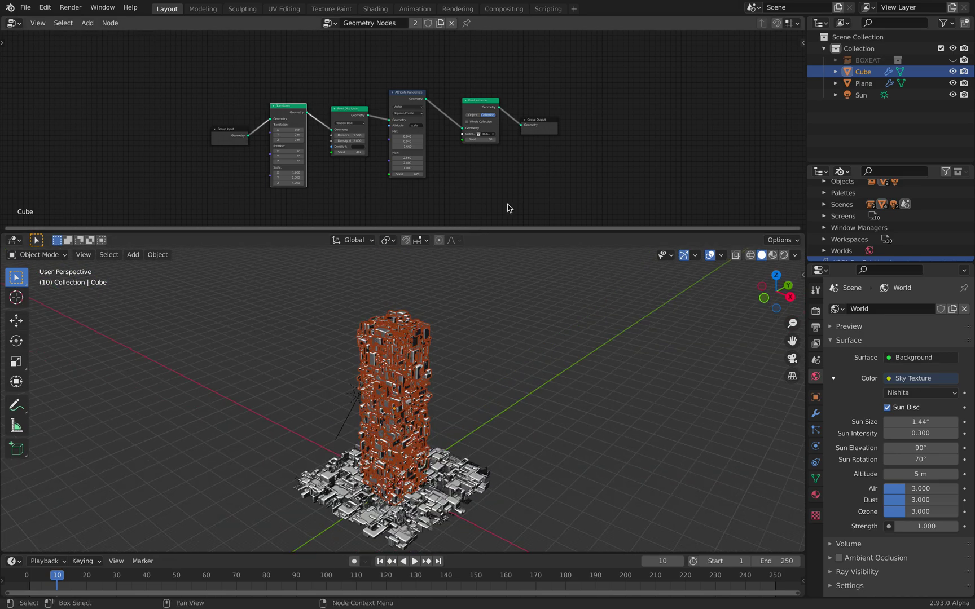
pyautogui.scroll(2, 504, 212)
pyautogui.moveTo(505, 212); pyautogui.dragTo(548, 182, button='middle')
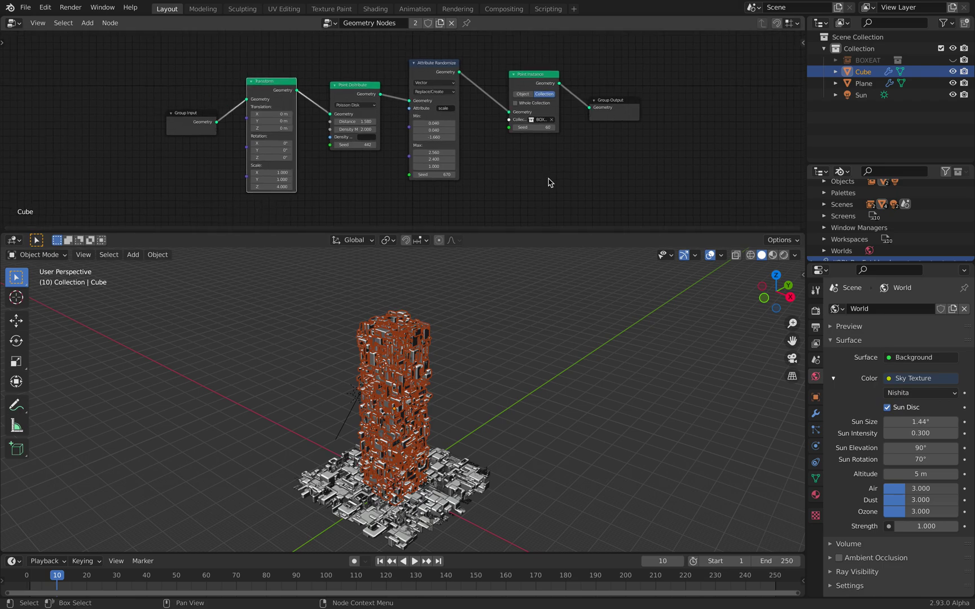